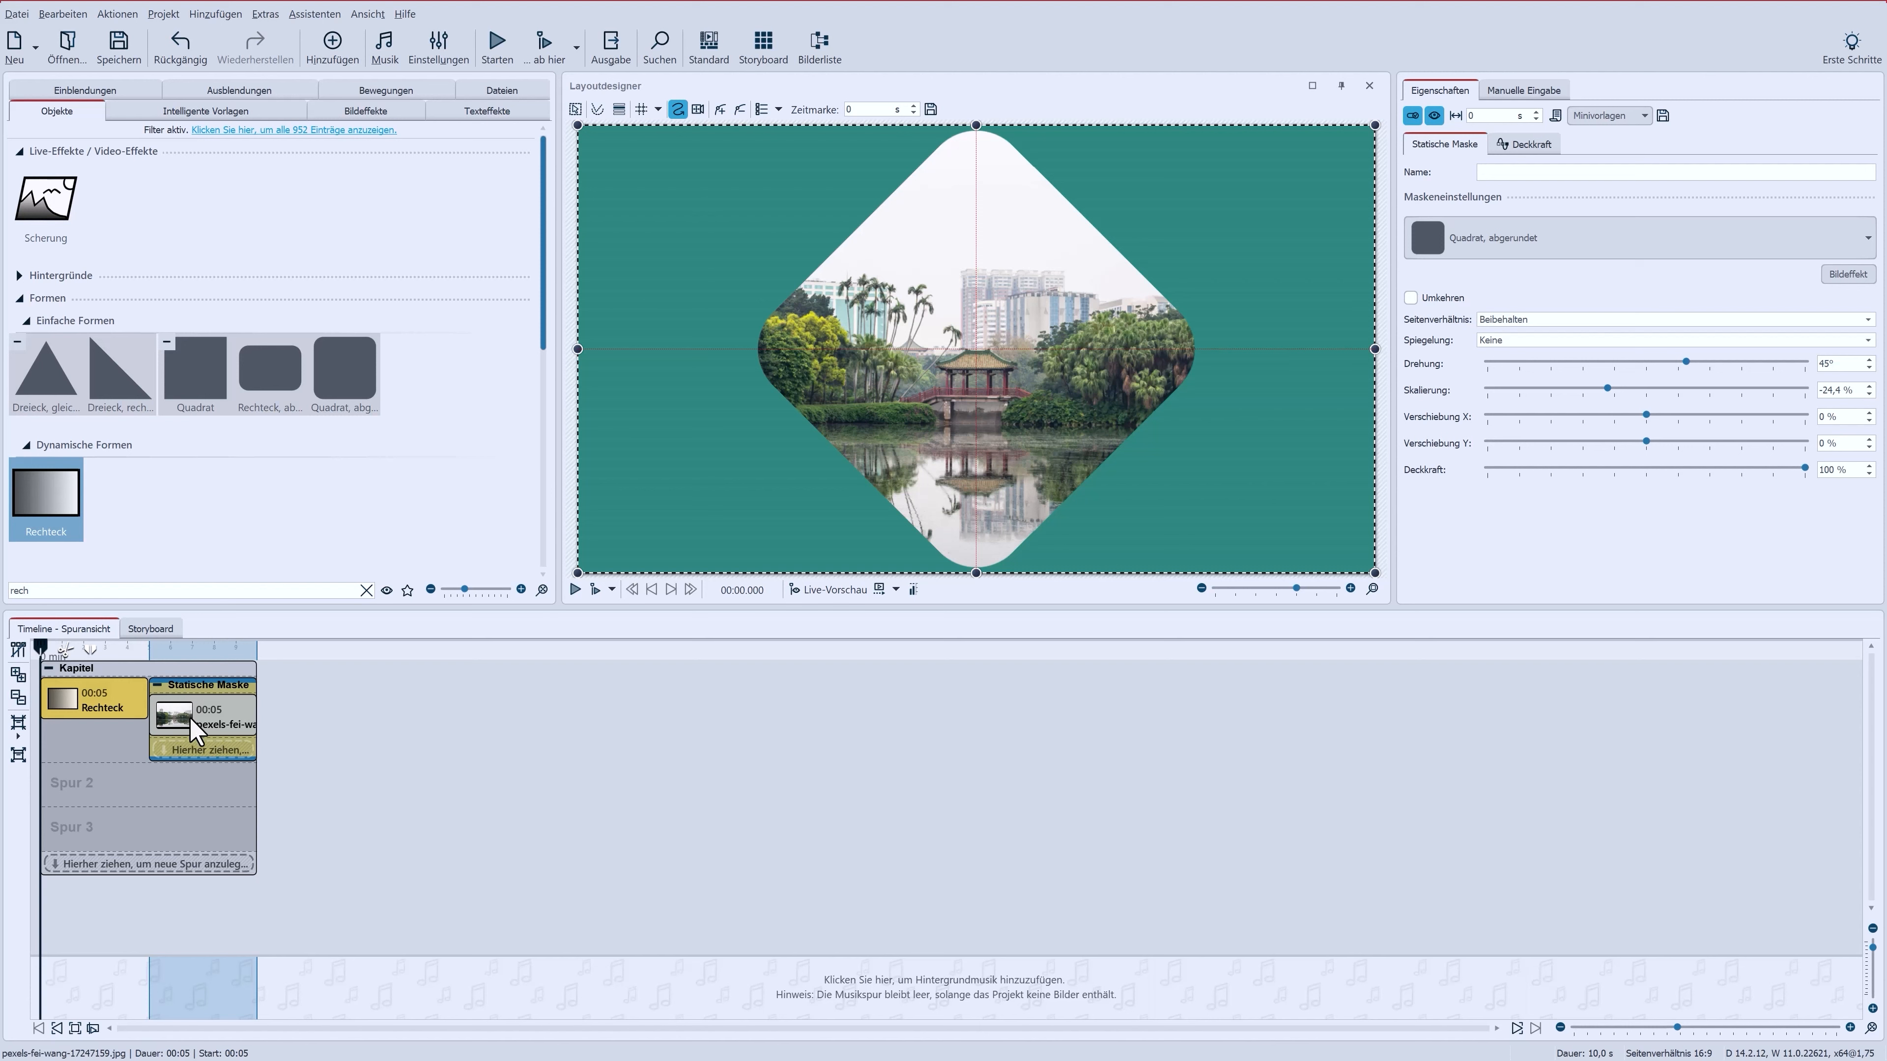
- Place a copy of the masked lake photo on the first track and move the Statische Maske effect directly beneath it on the second
click(195, 728)
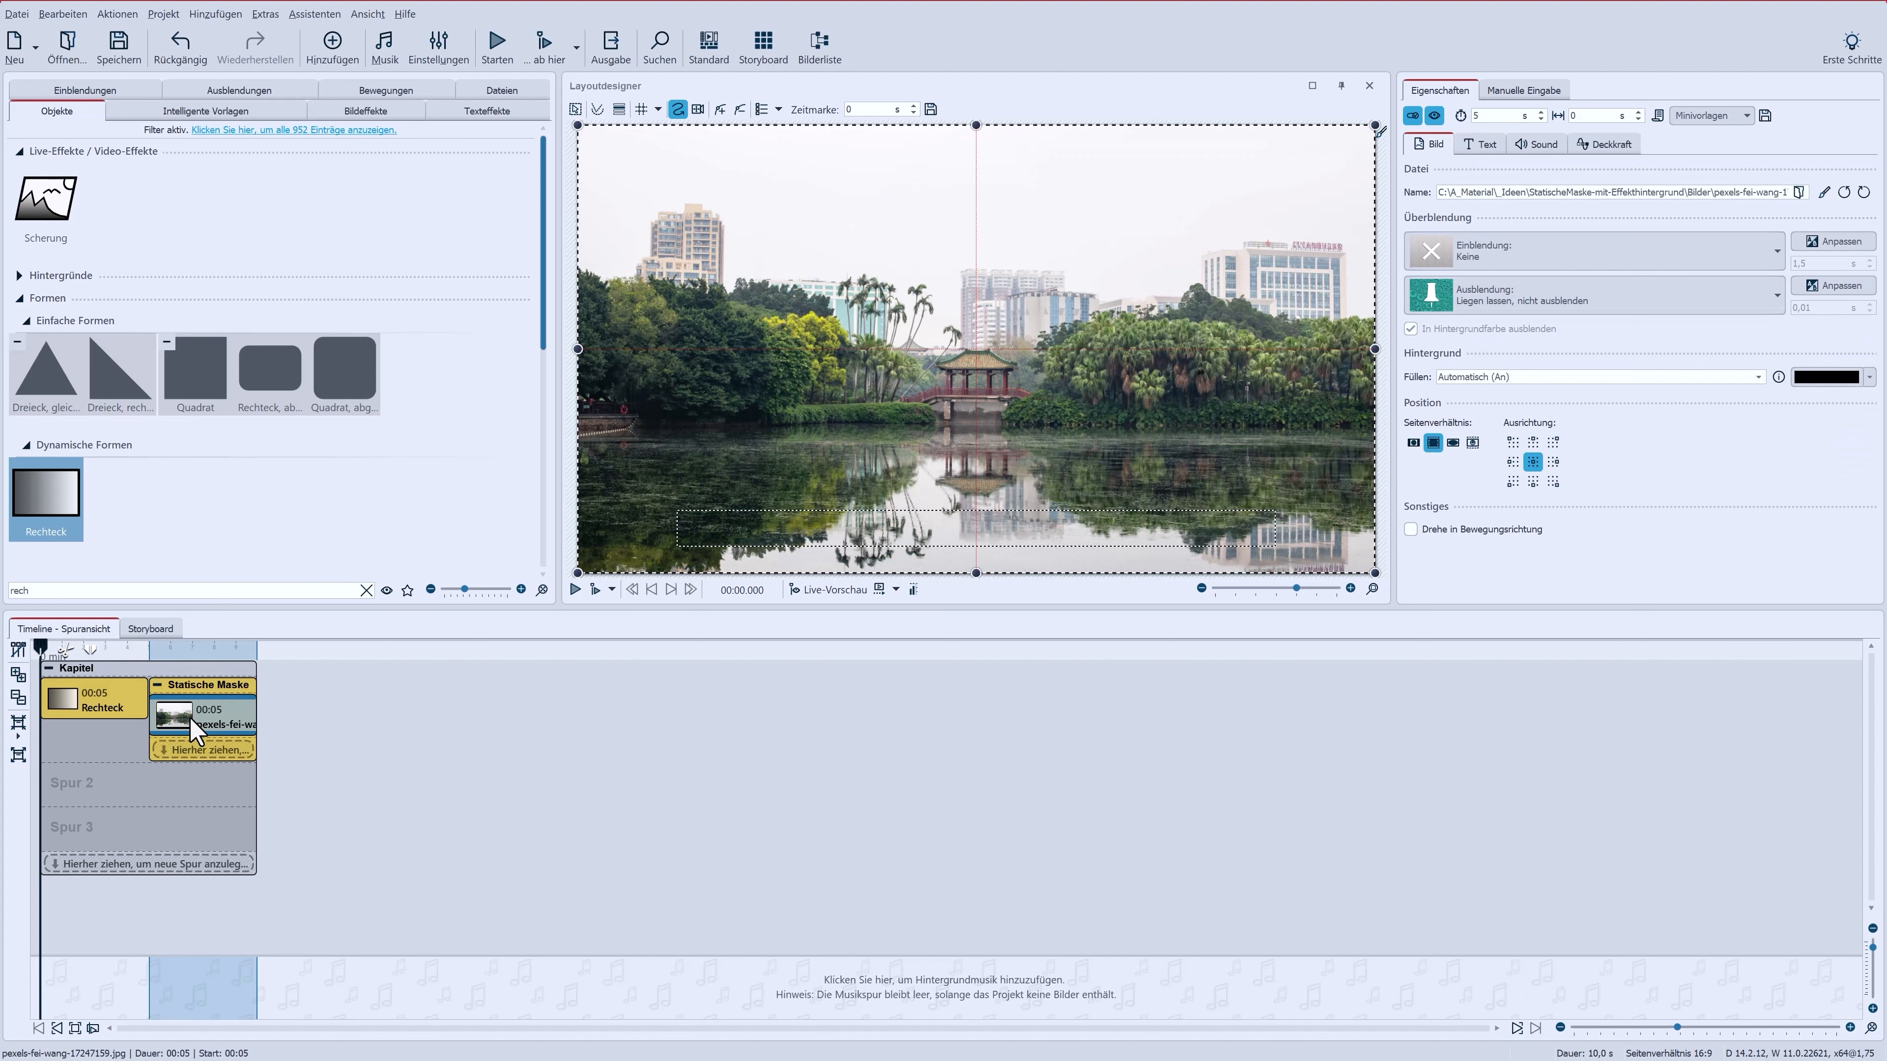
drag(195, 728, 153, 686)
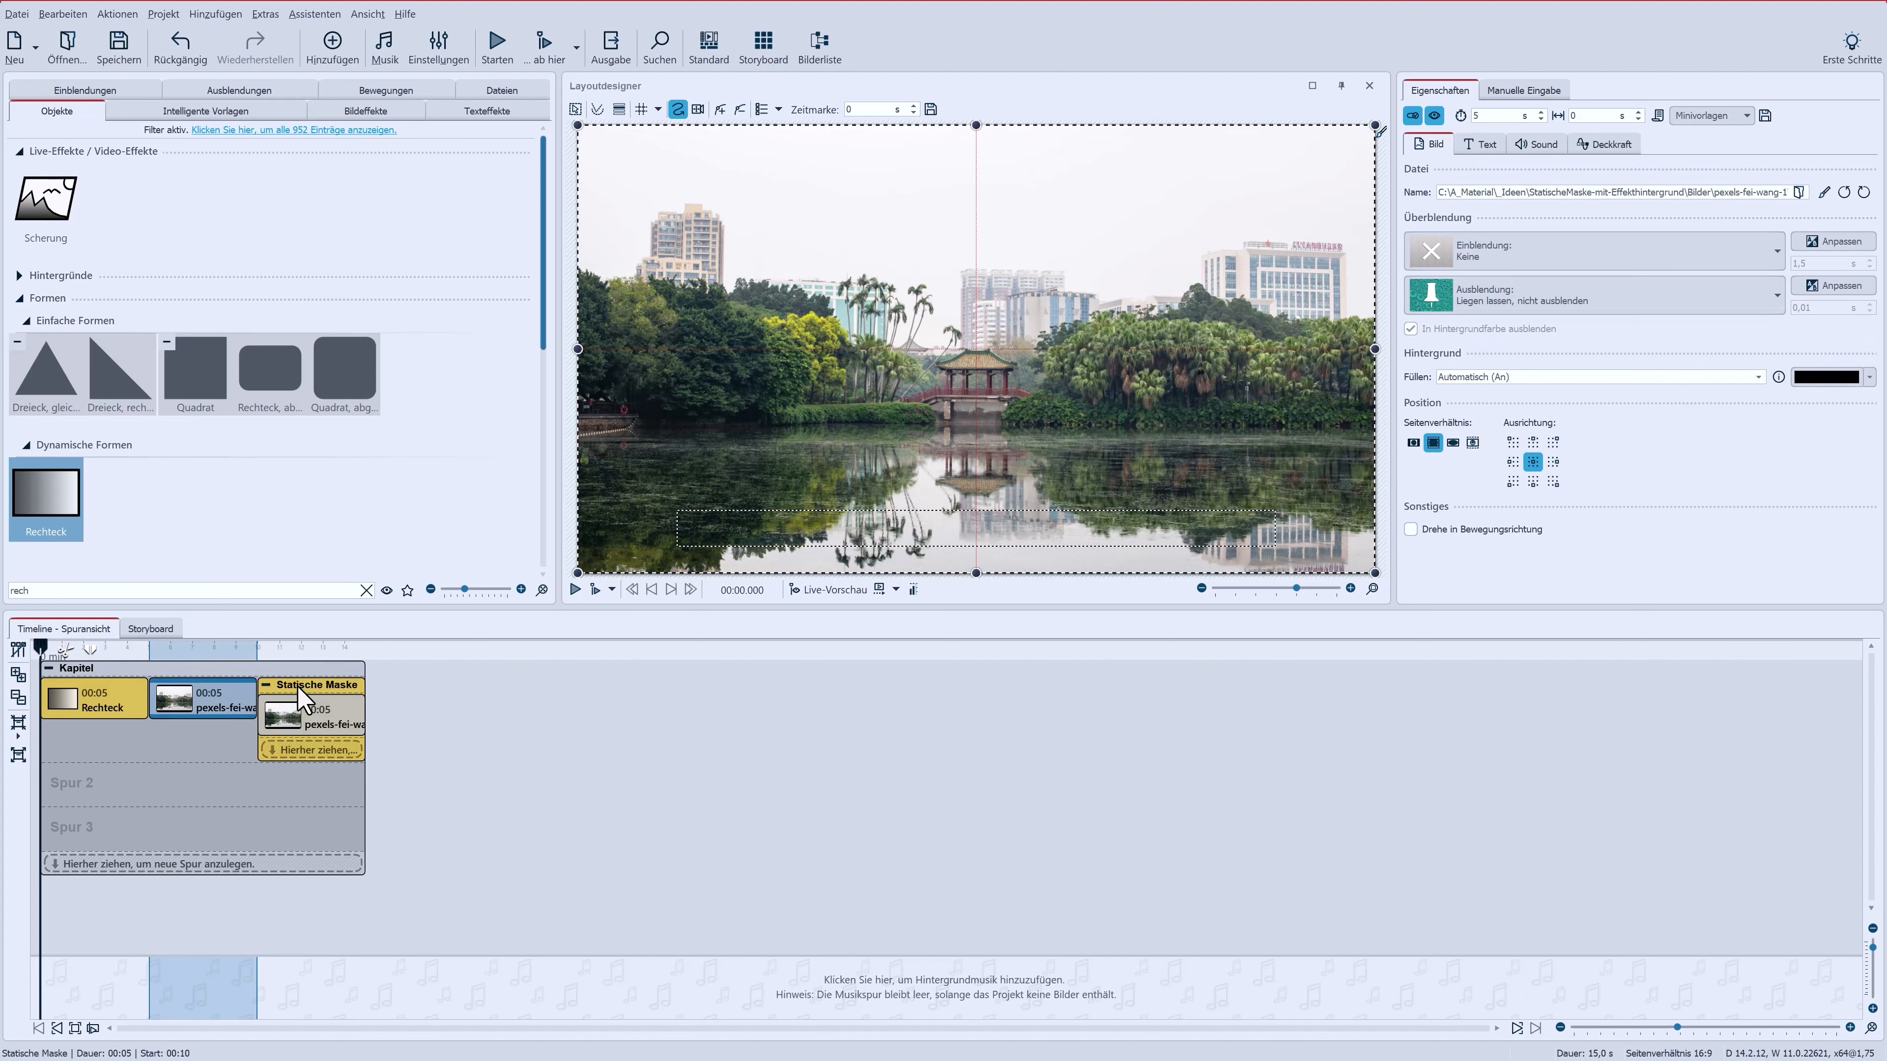
drag(301, 698, 215, 770)
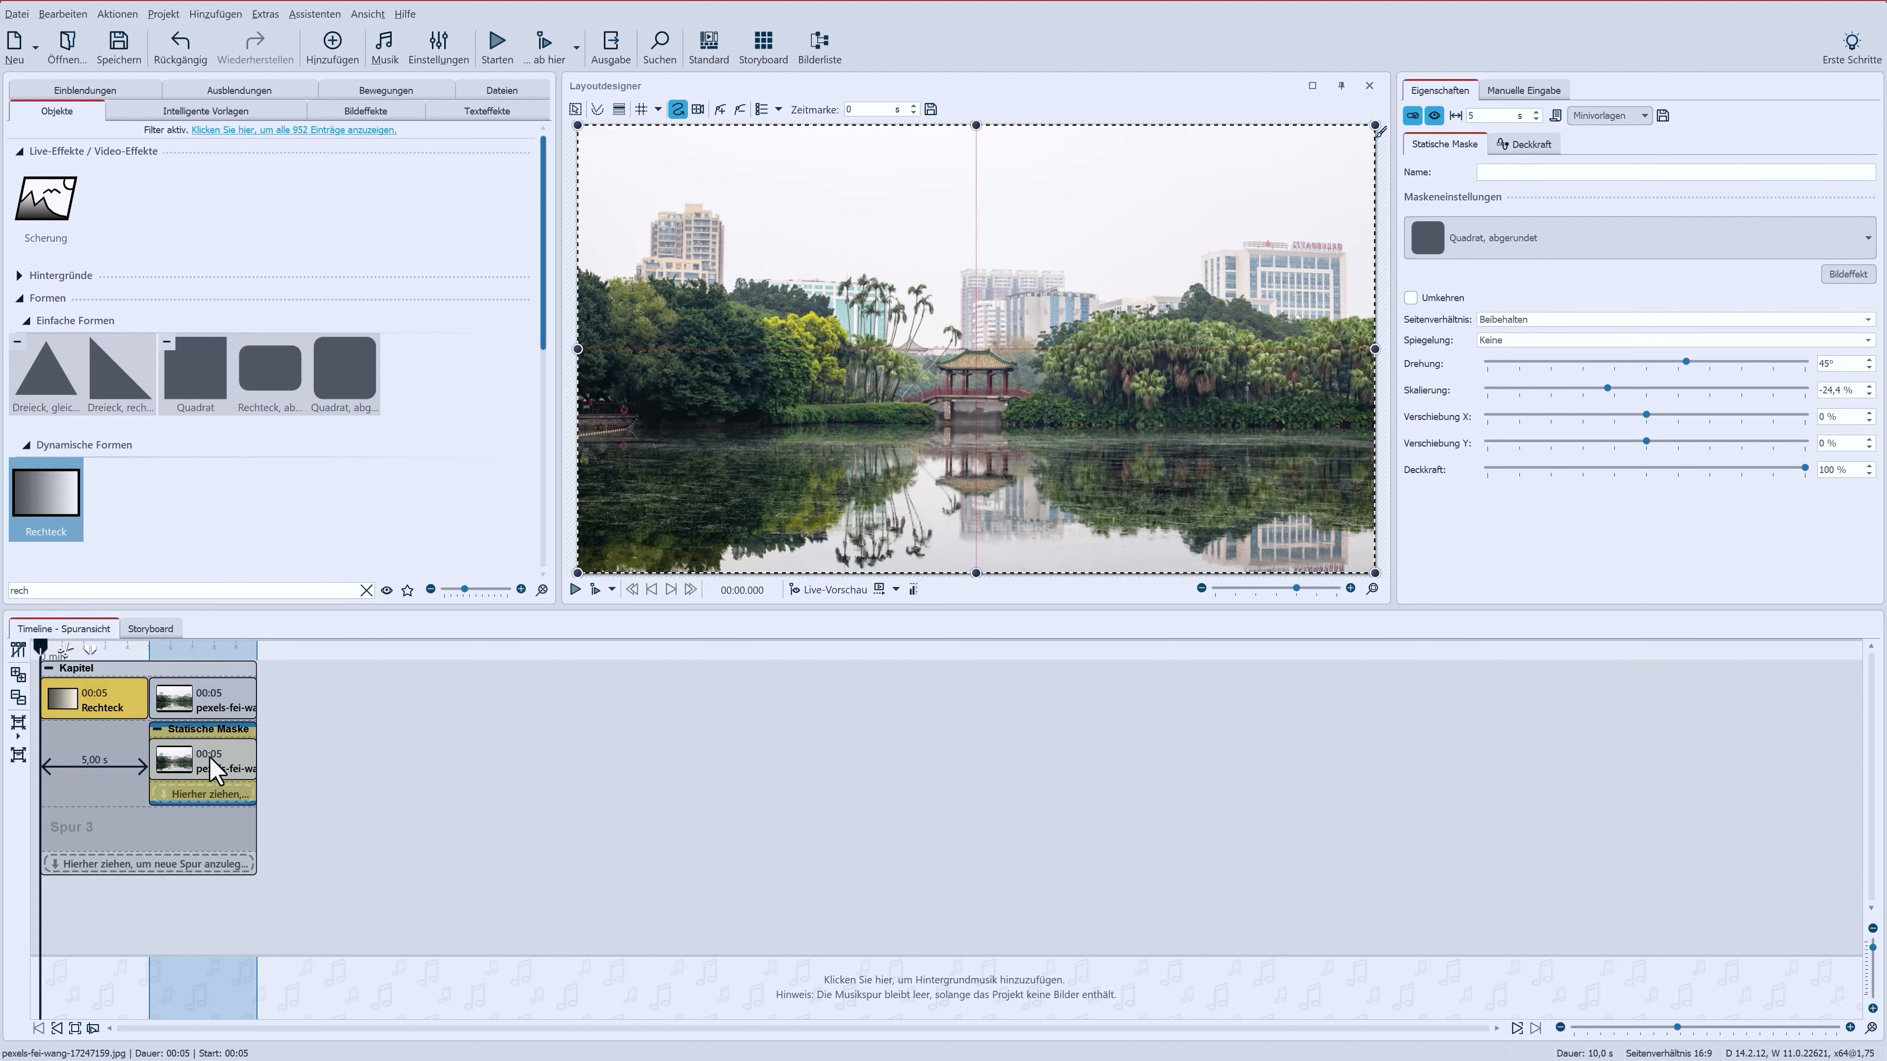
- Try the Messing and Schwarz-weiß image effects on the unmasked background lake photo, and apply Redscale instead
click(220, 715)
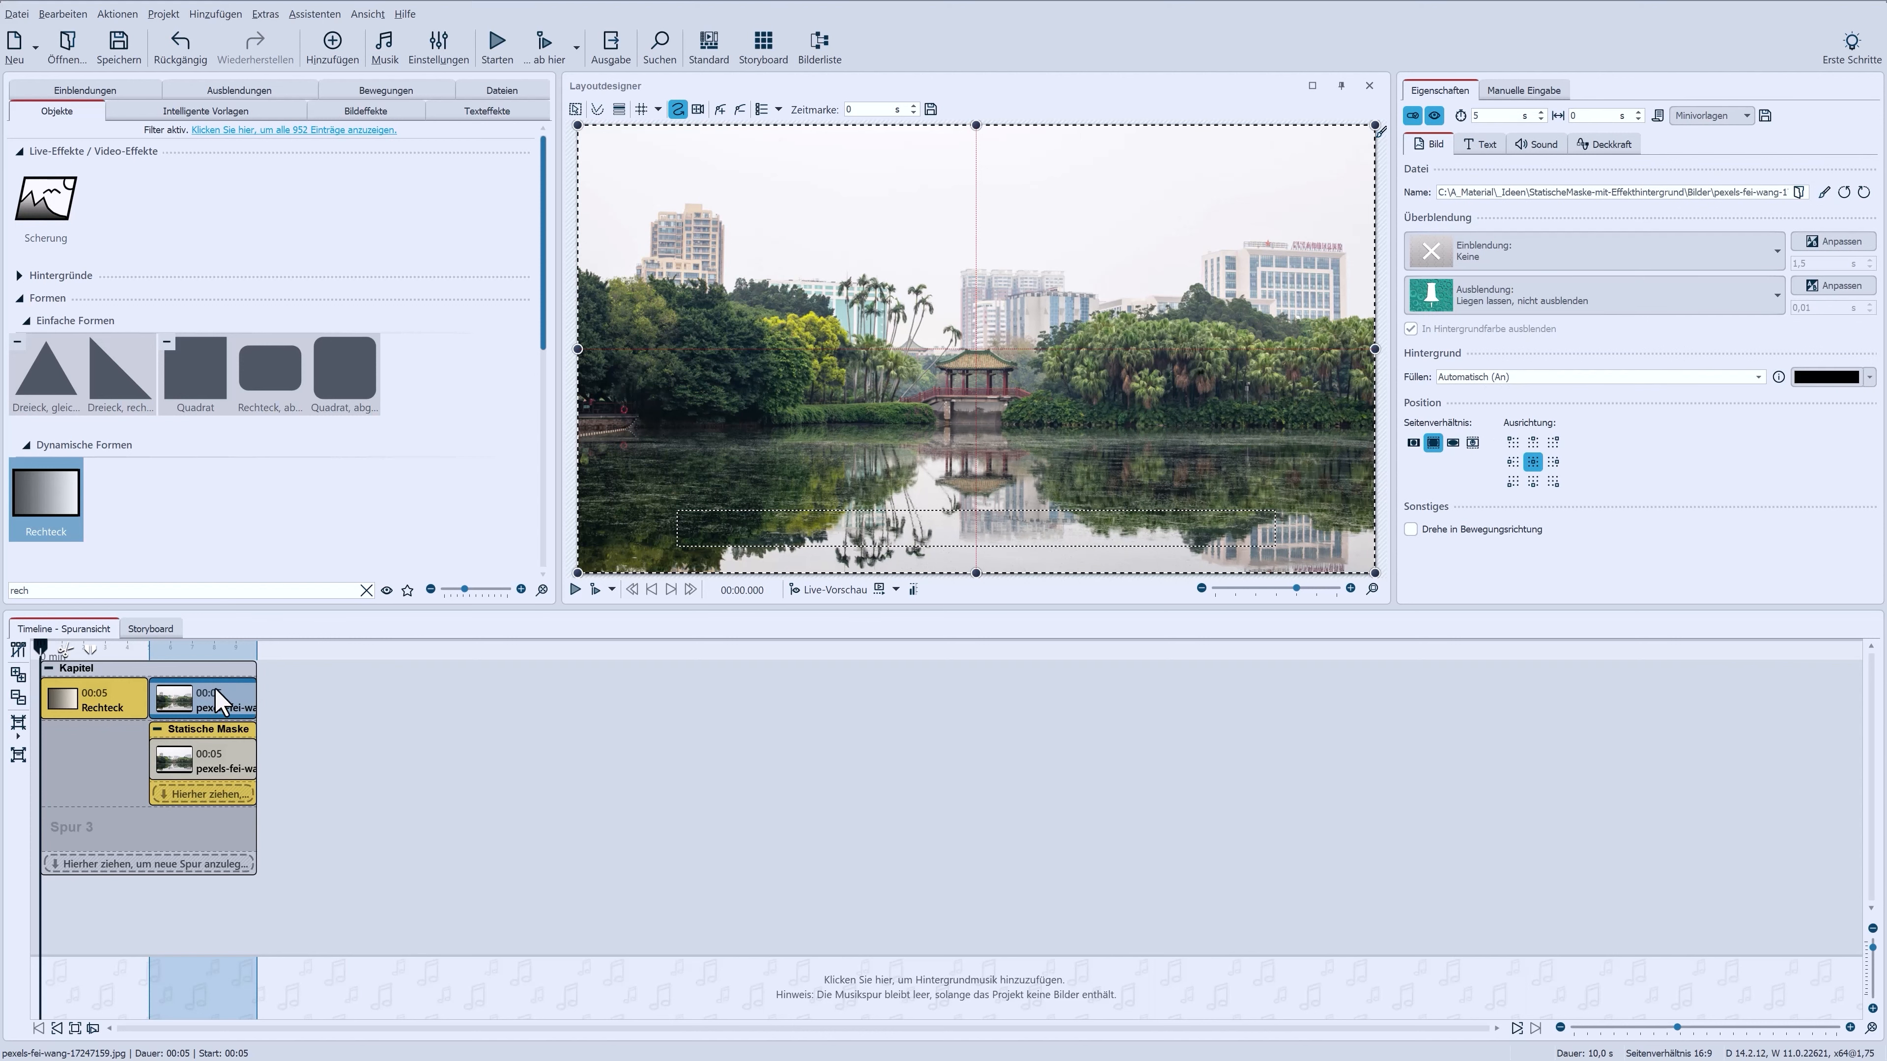
click(384, 113)
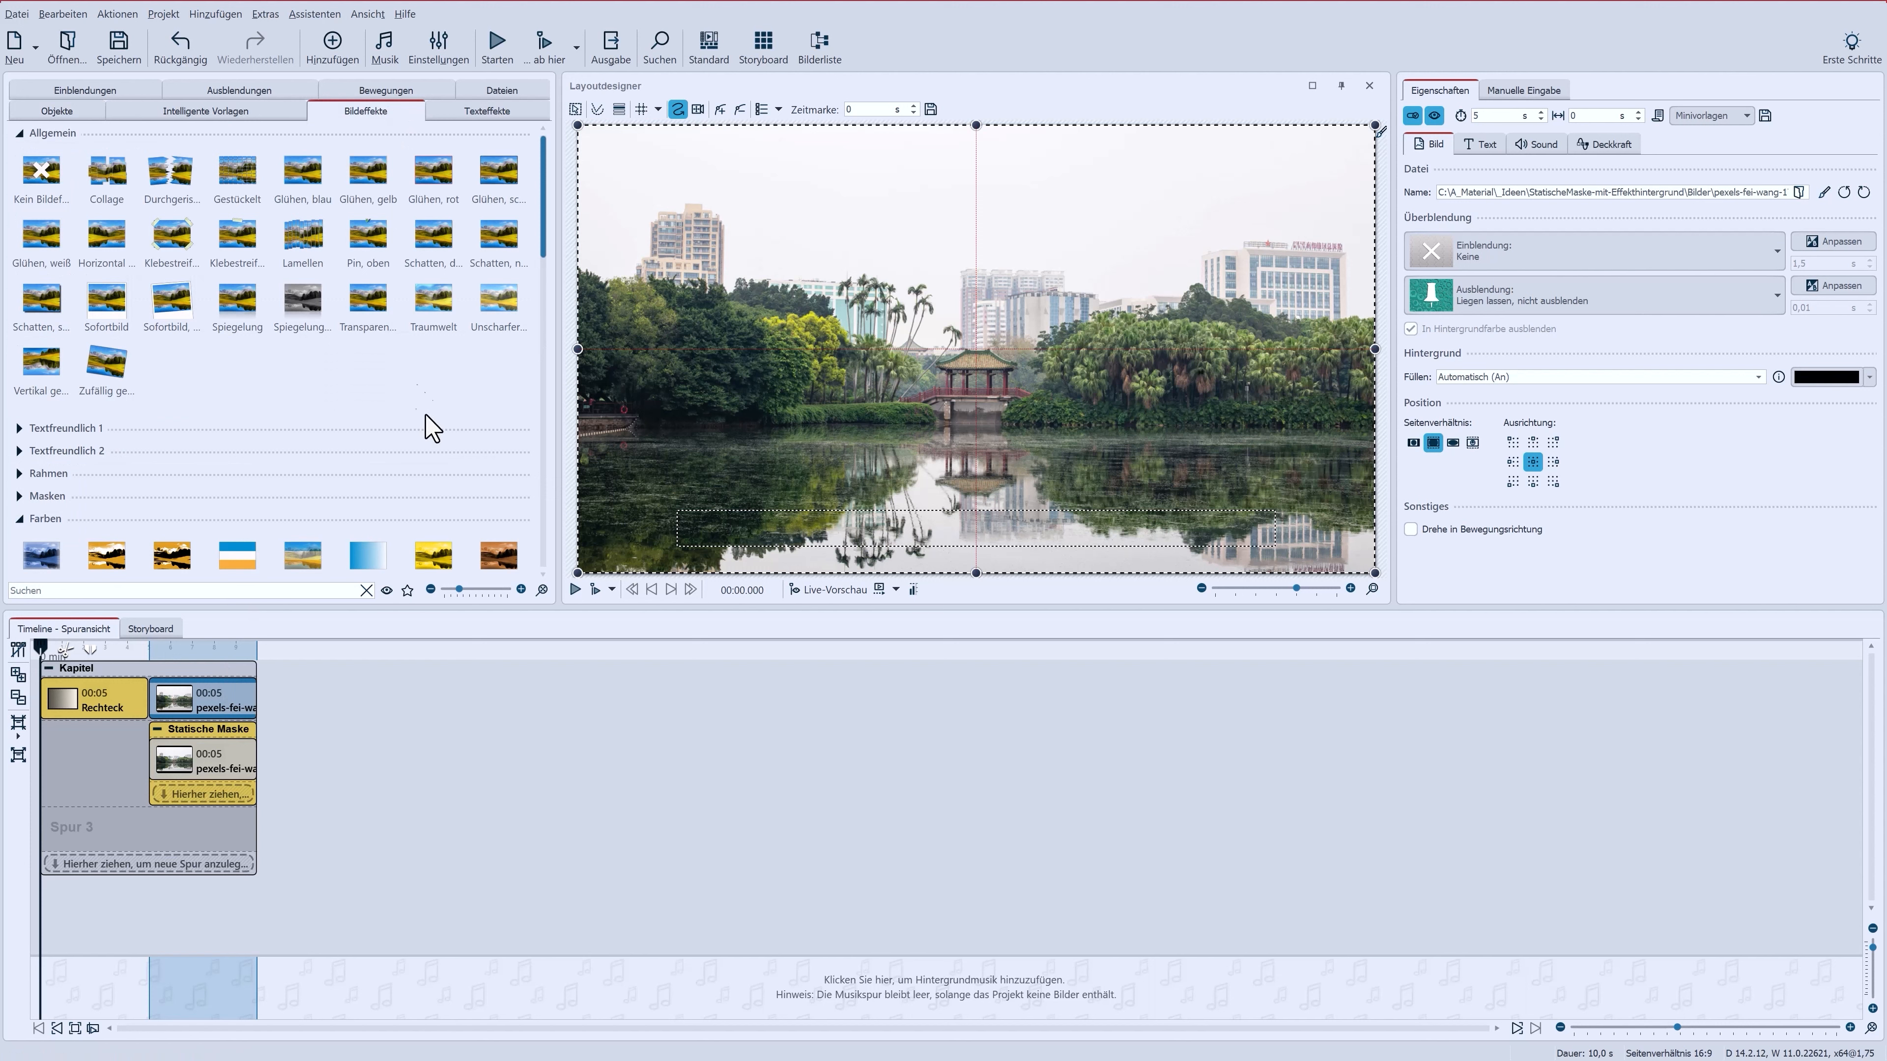
drag(543, 241, 530, 290)
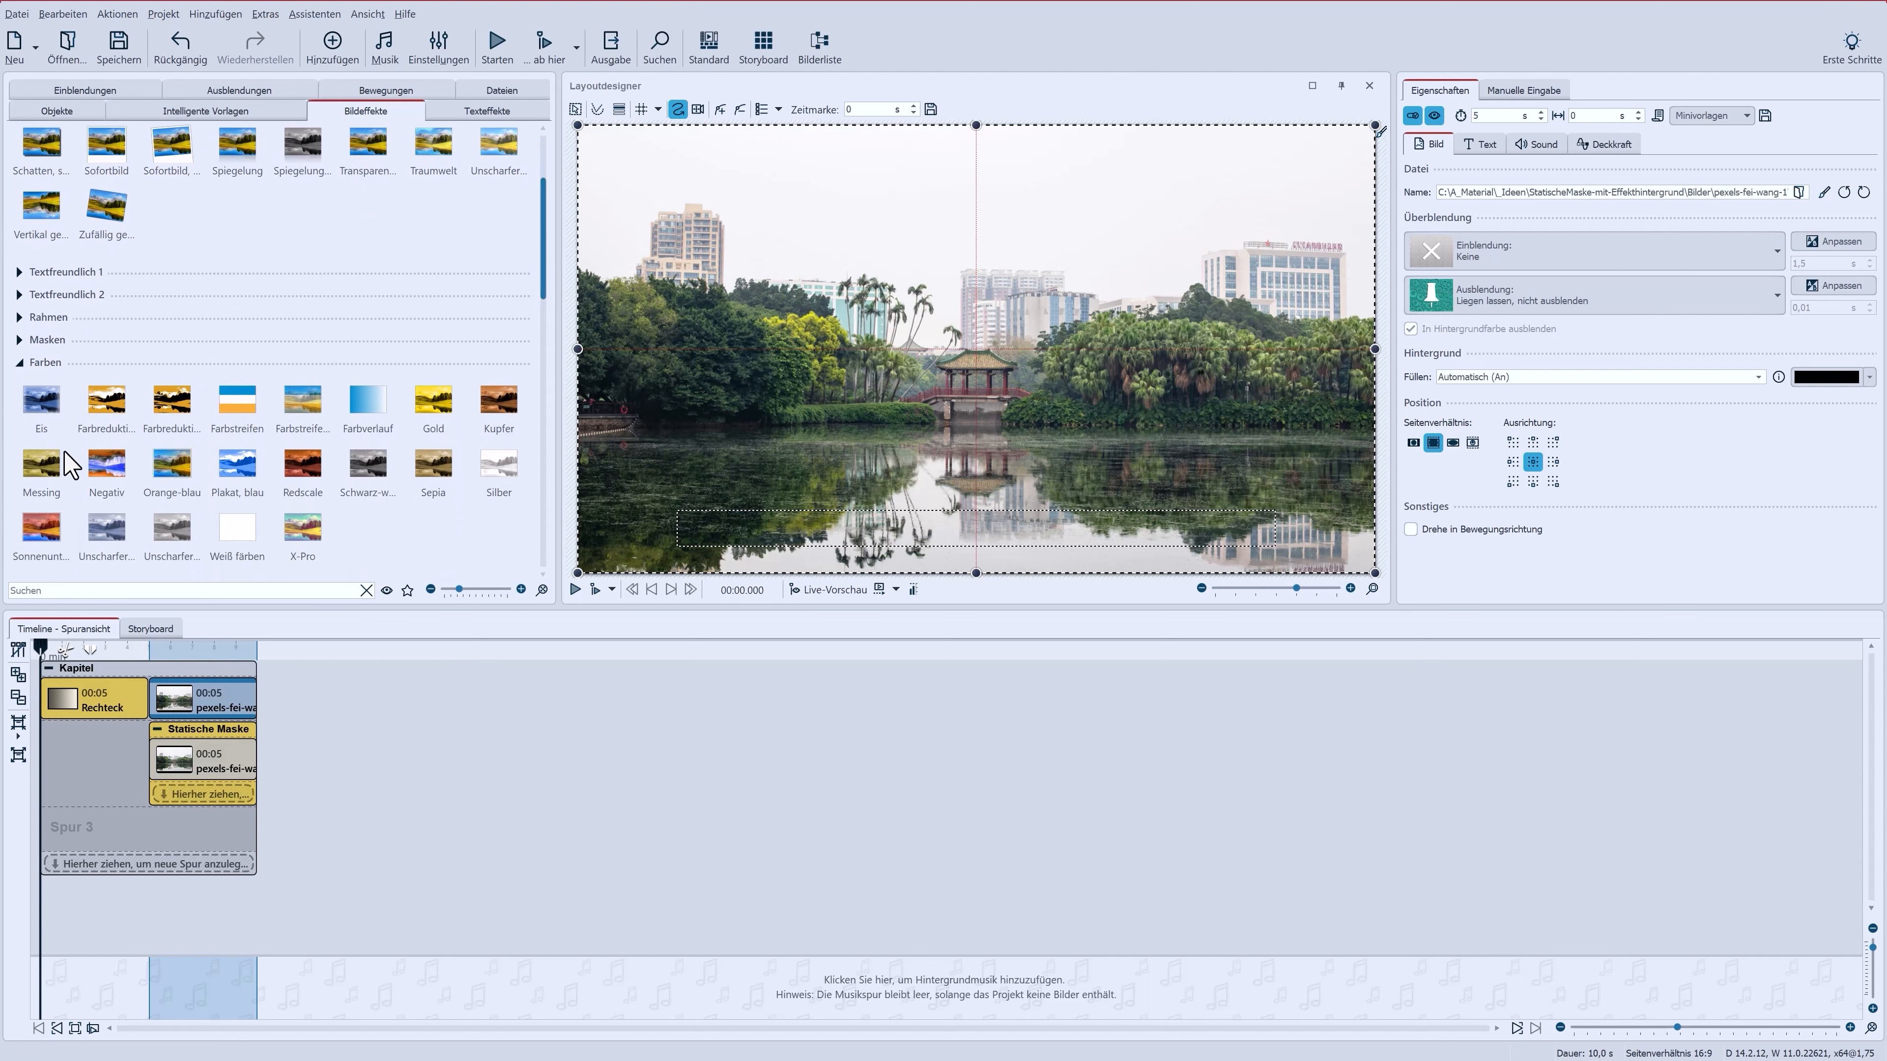
double_click(41, 468)
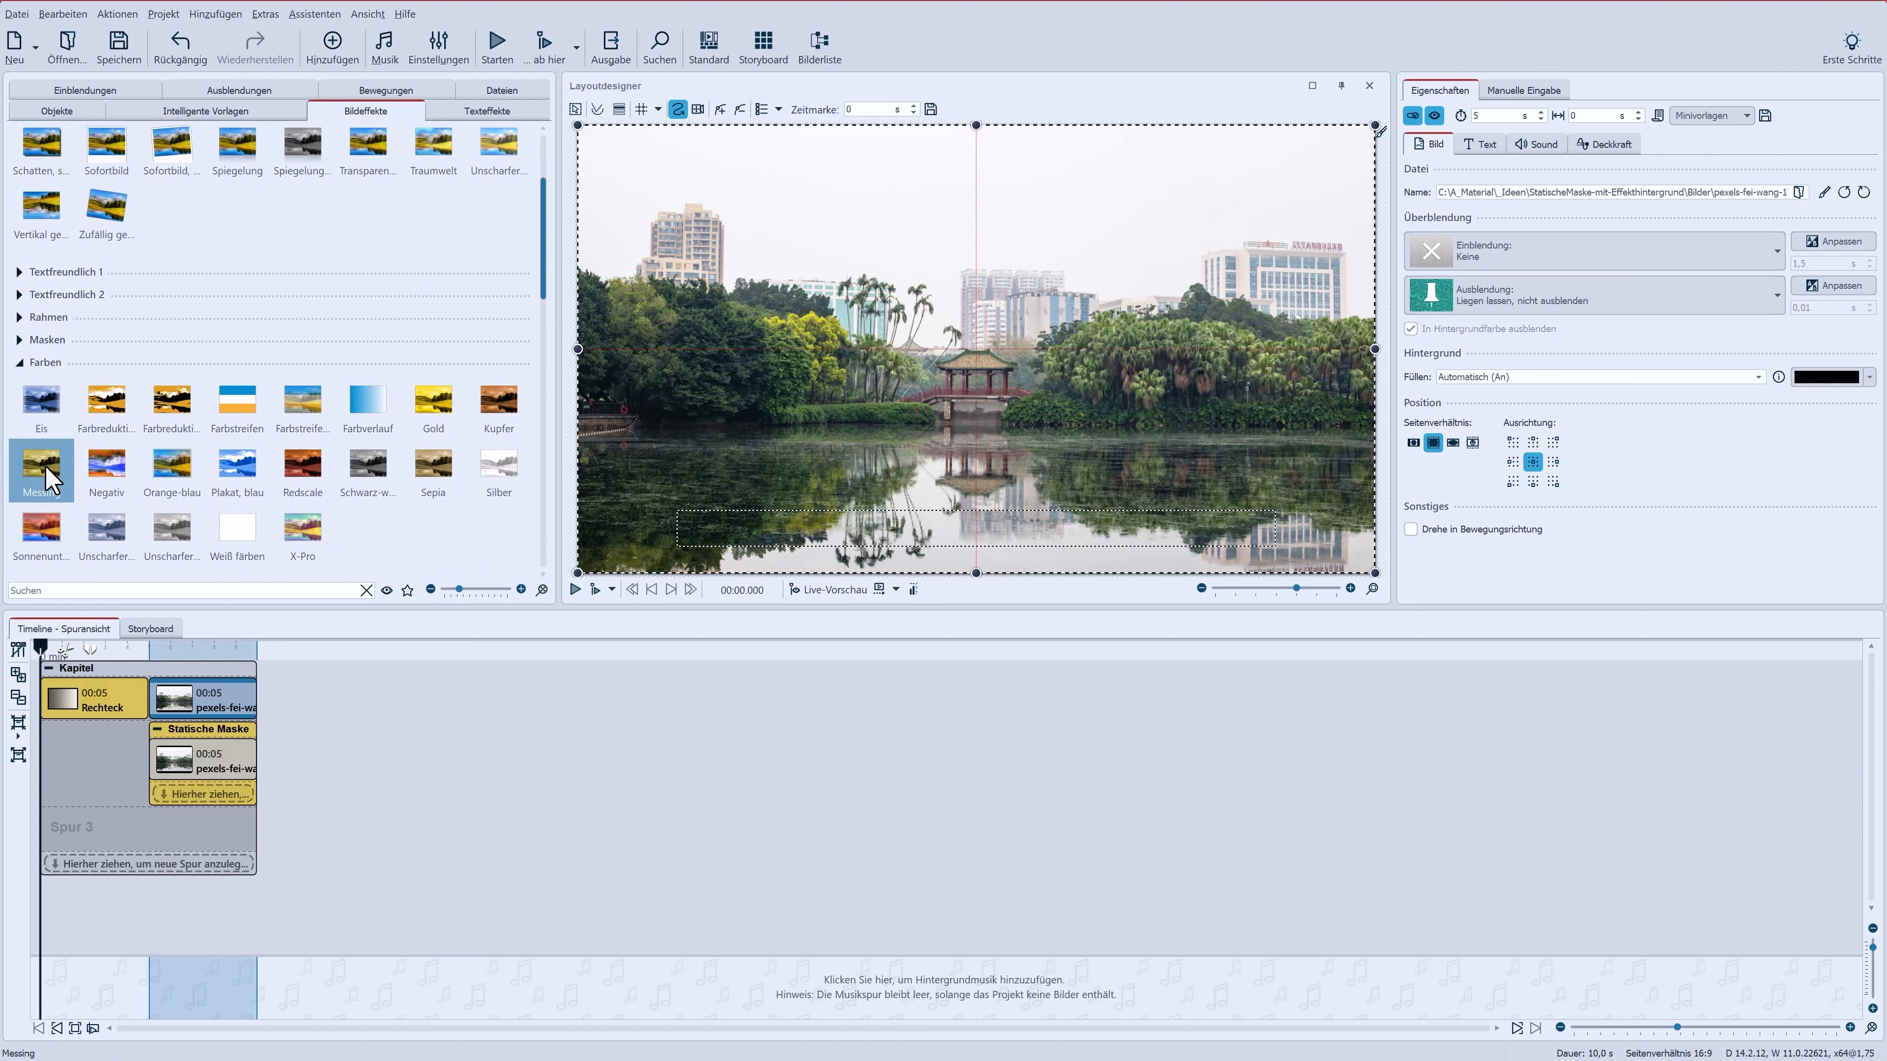
click(203, 730)
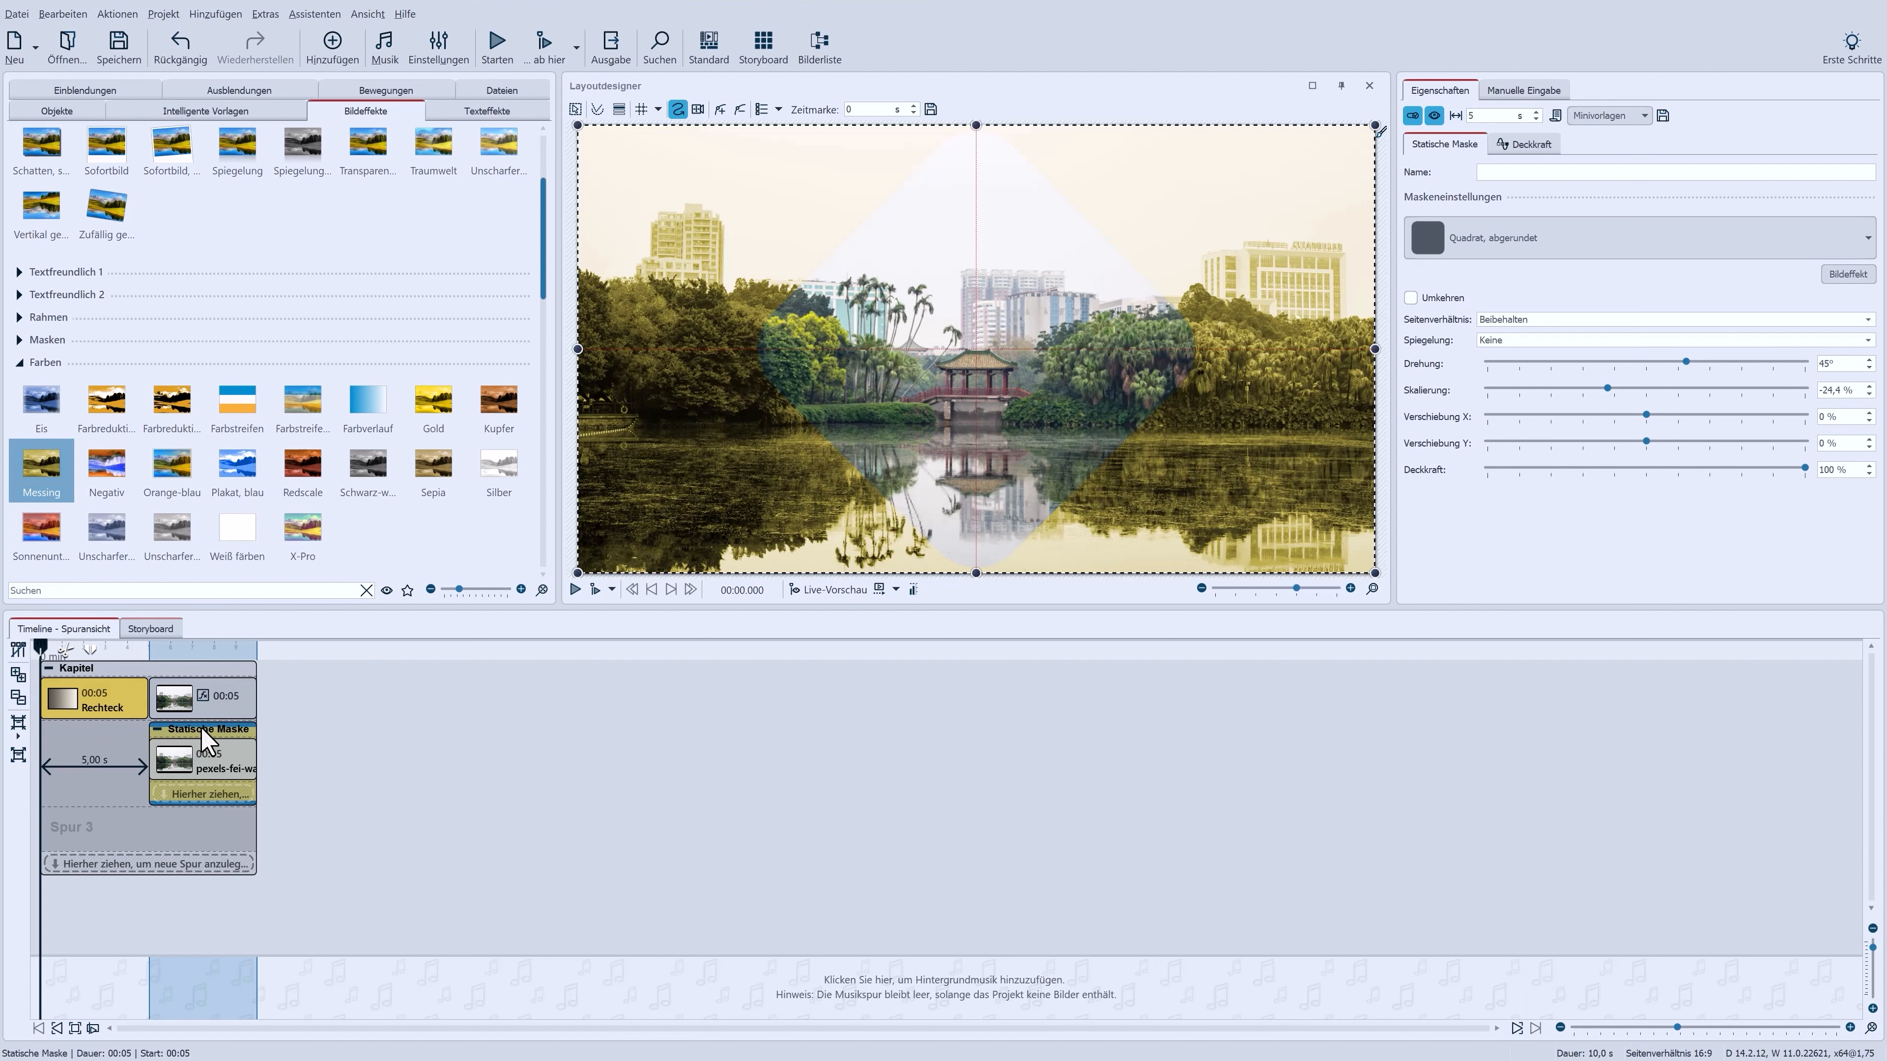
drag(368, 466, 214, 694)
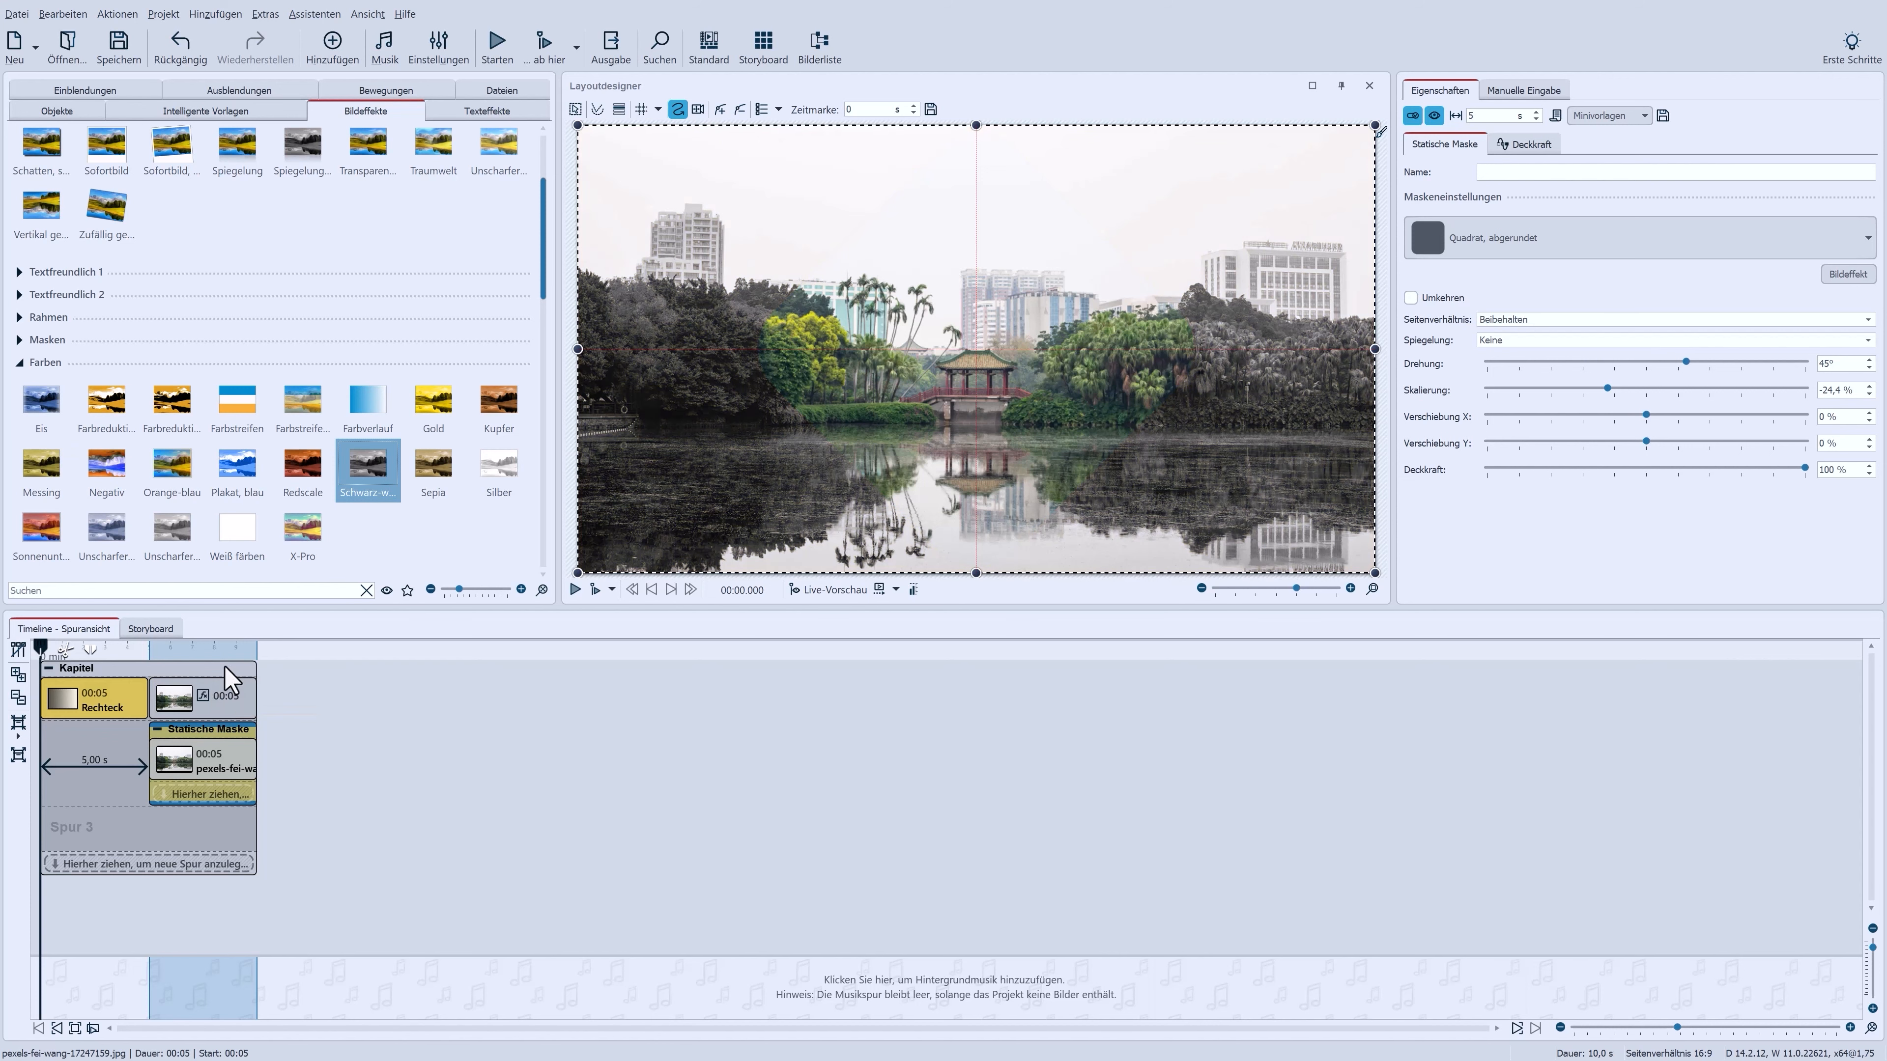
click(298, 461)
drag(241, 654, 223, 702)
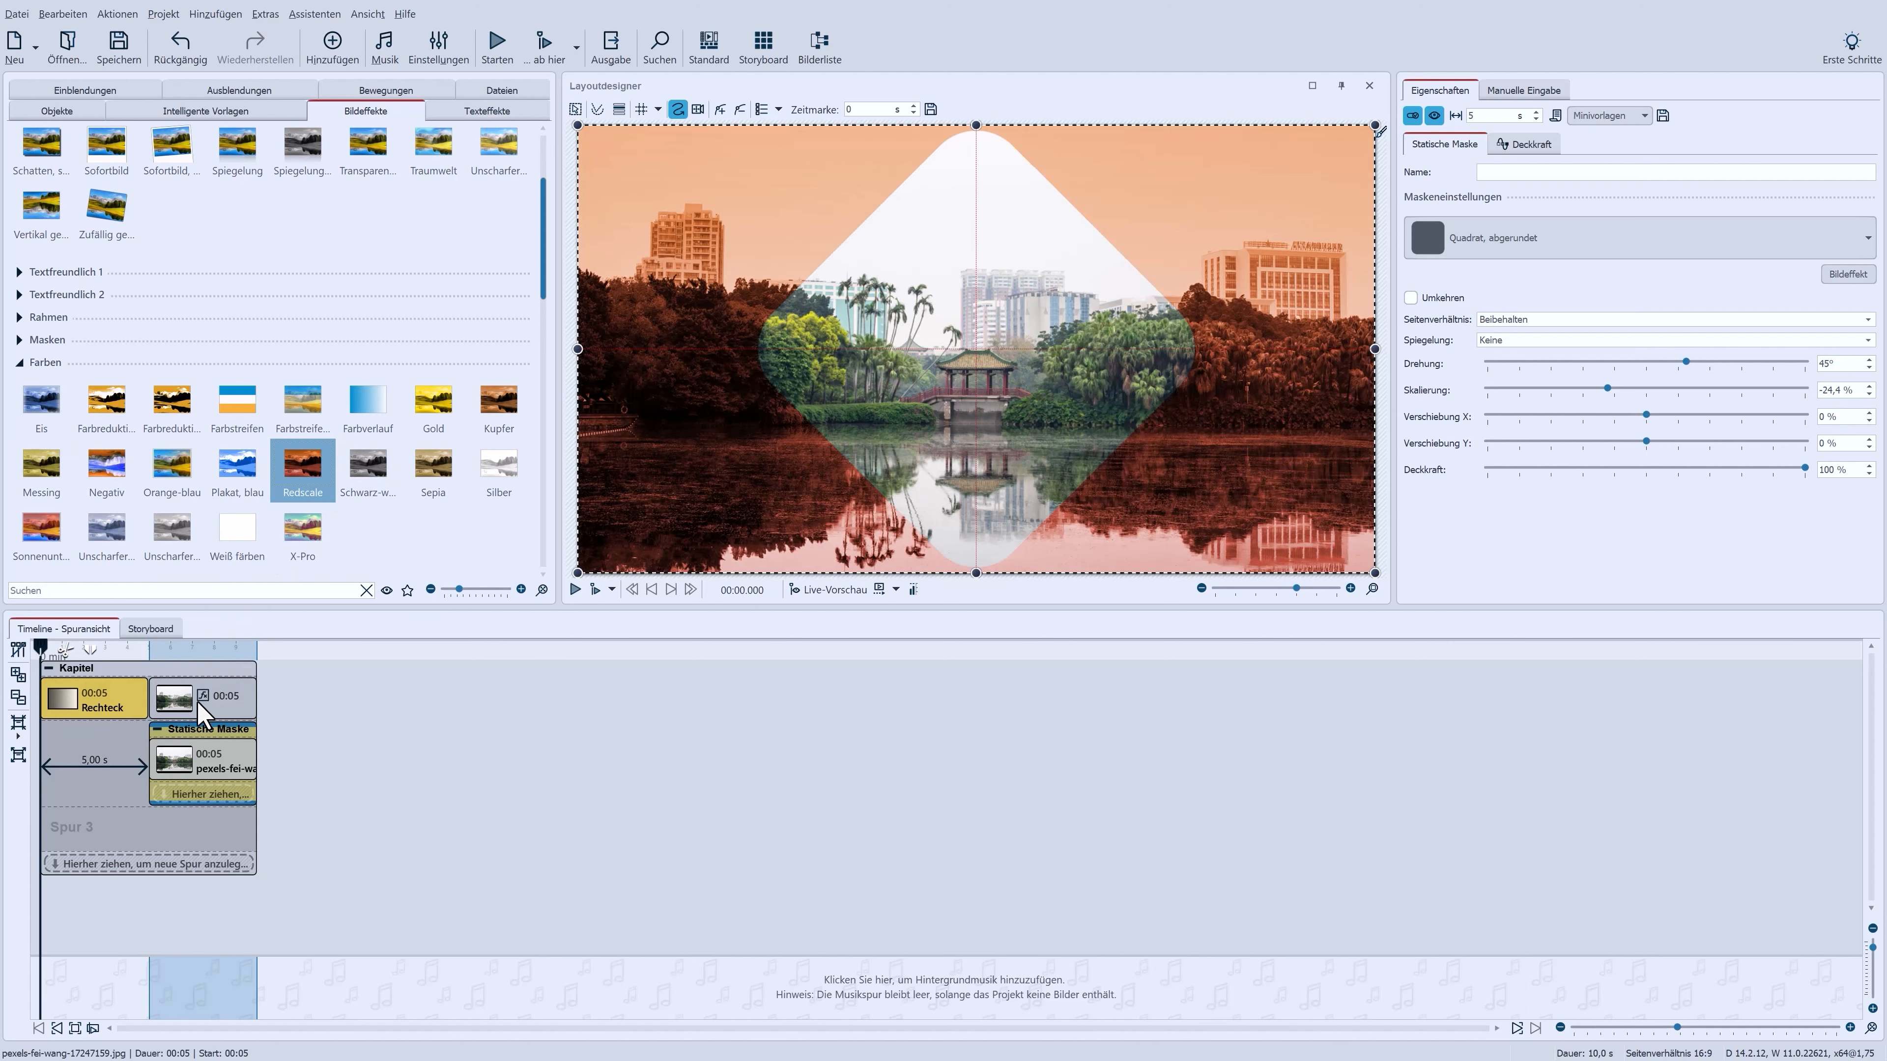
- Examine the effects that make up the background lake photo's image effect, and leave the image editor without changes
click(200, 713)
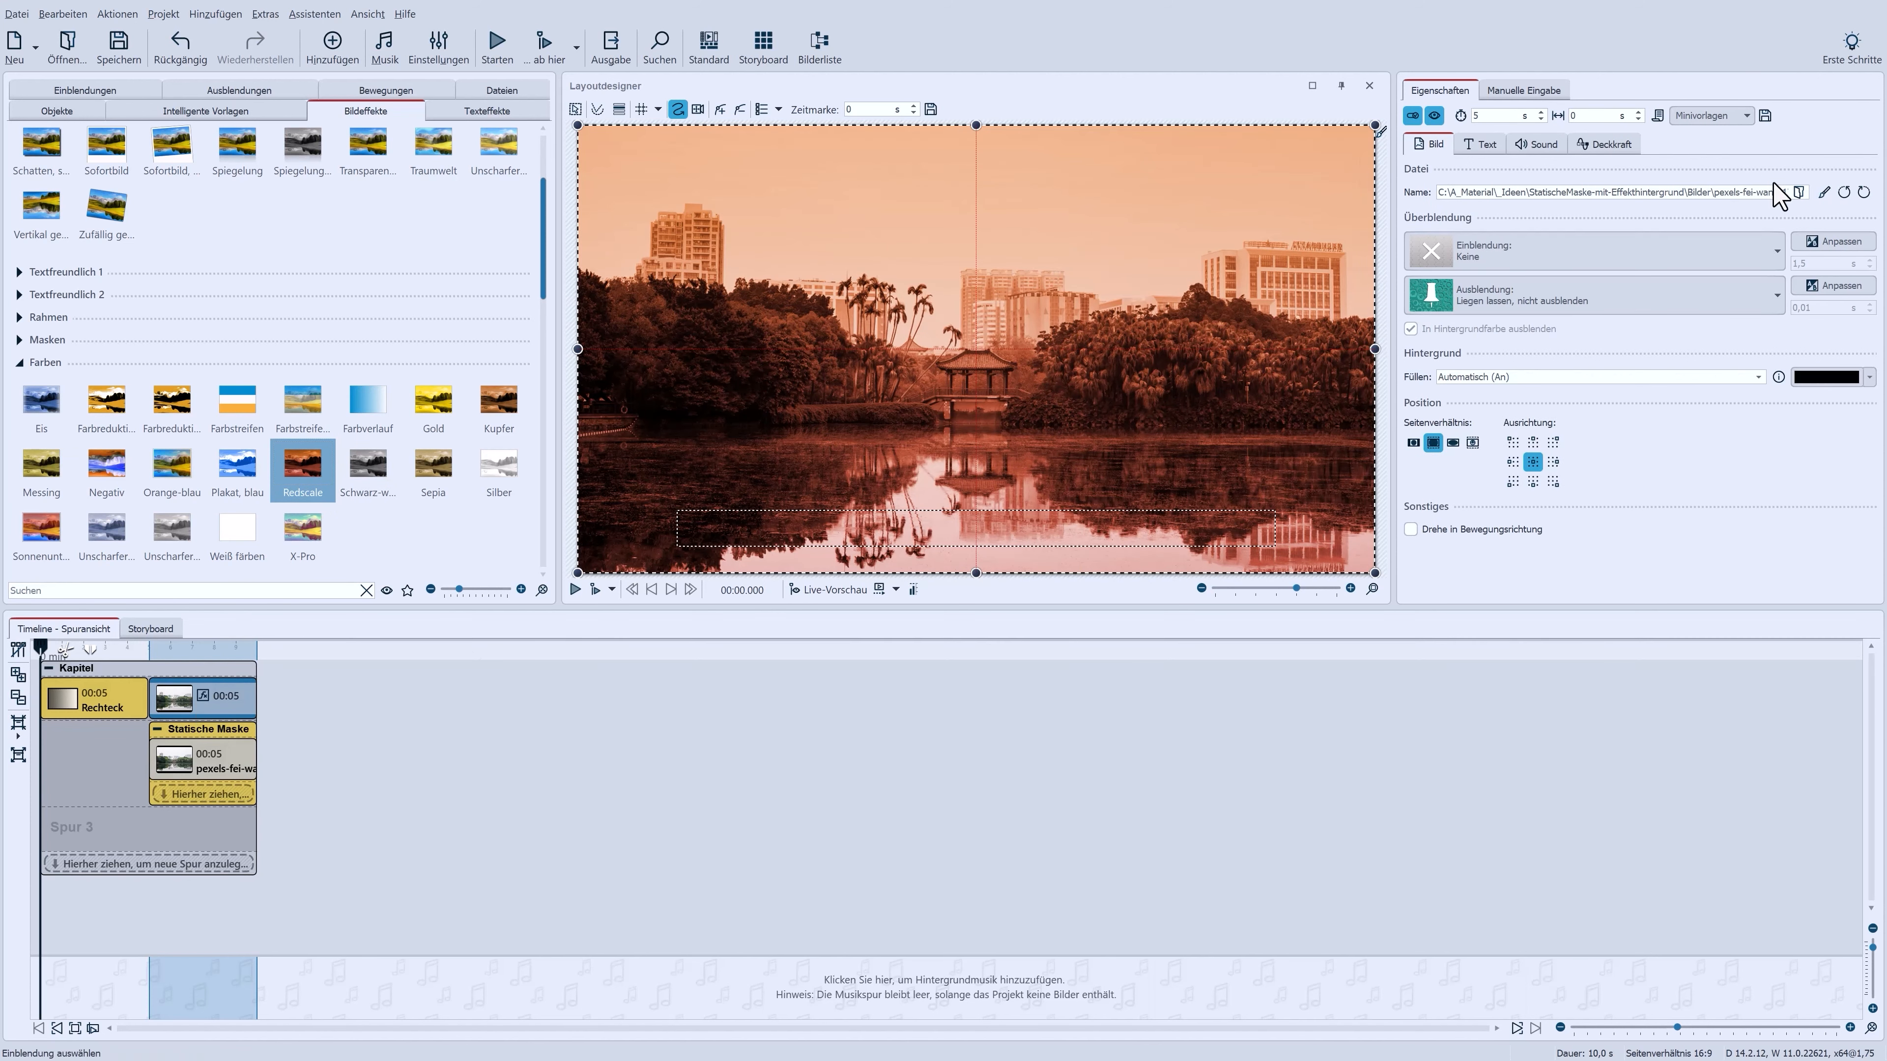
click(1824, 193)
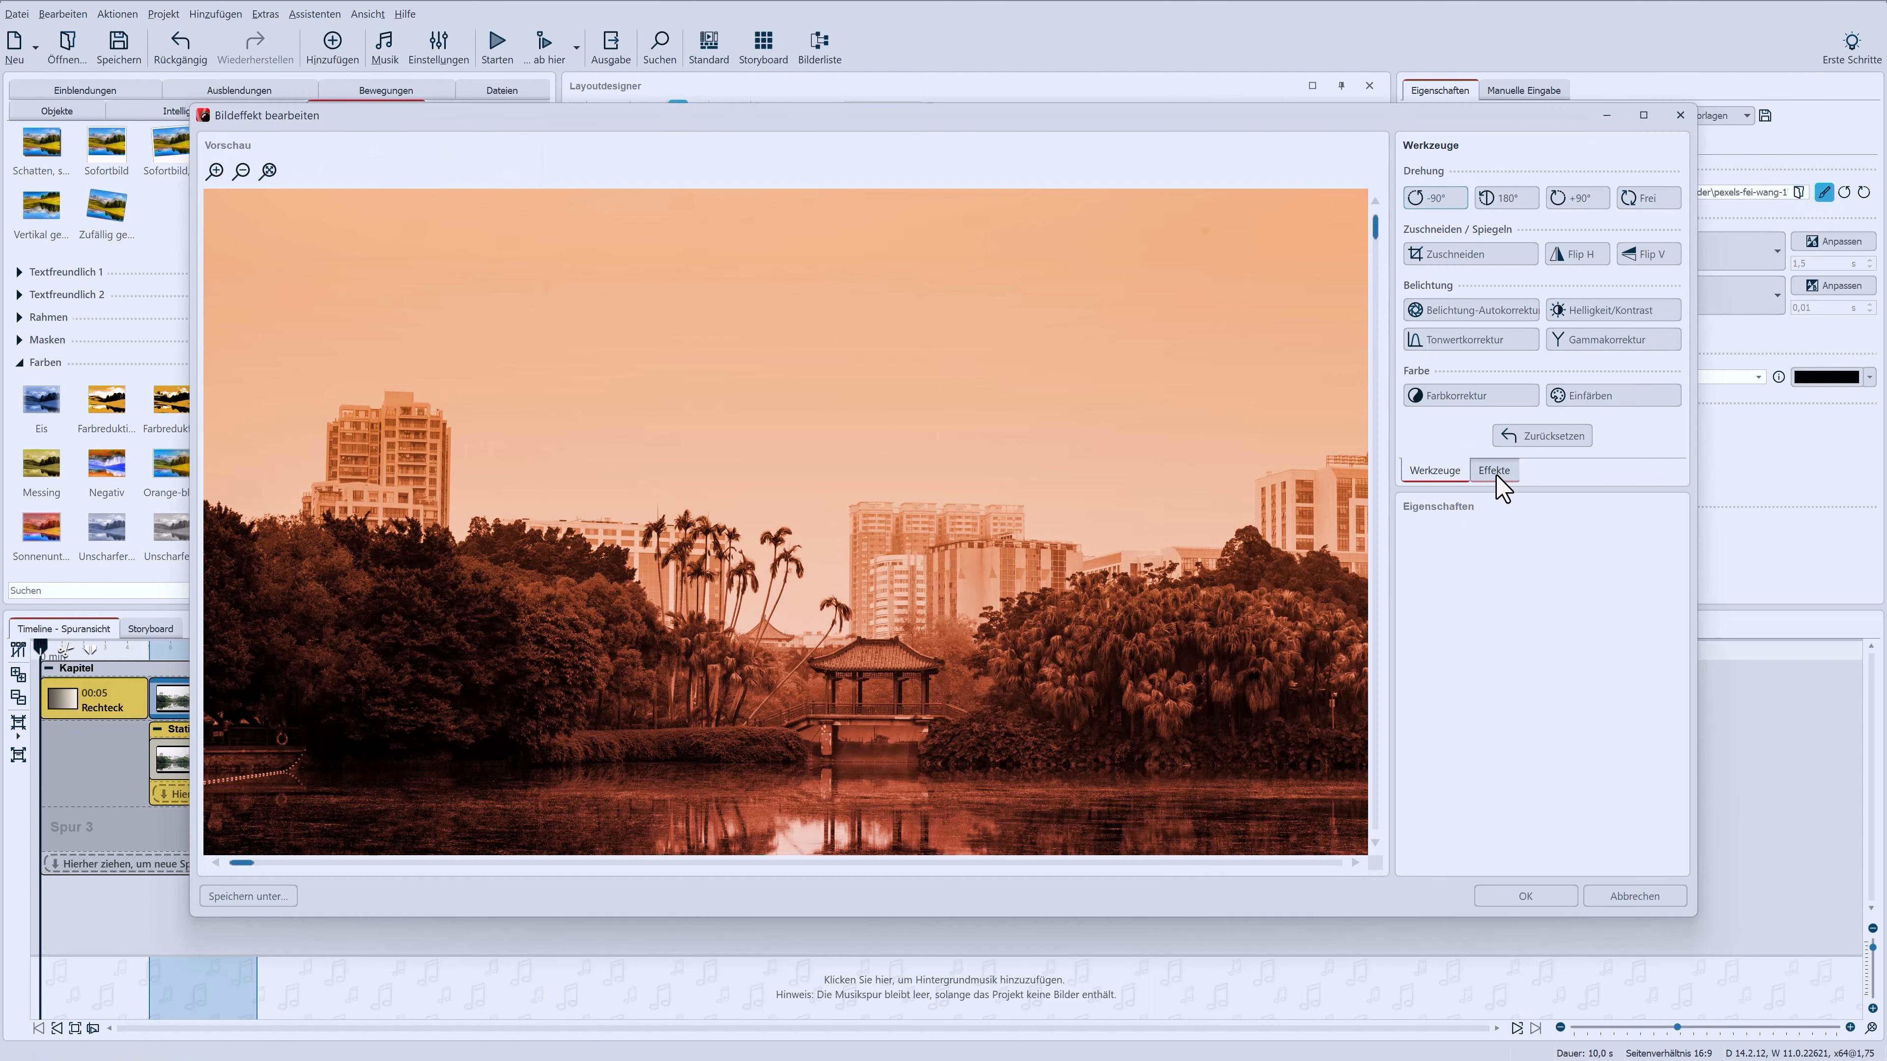
click(1498, 473)
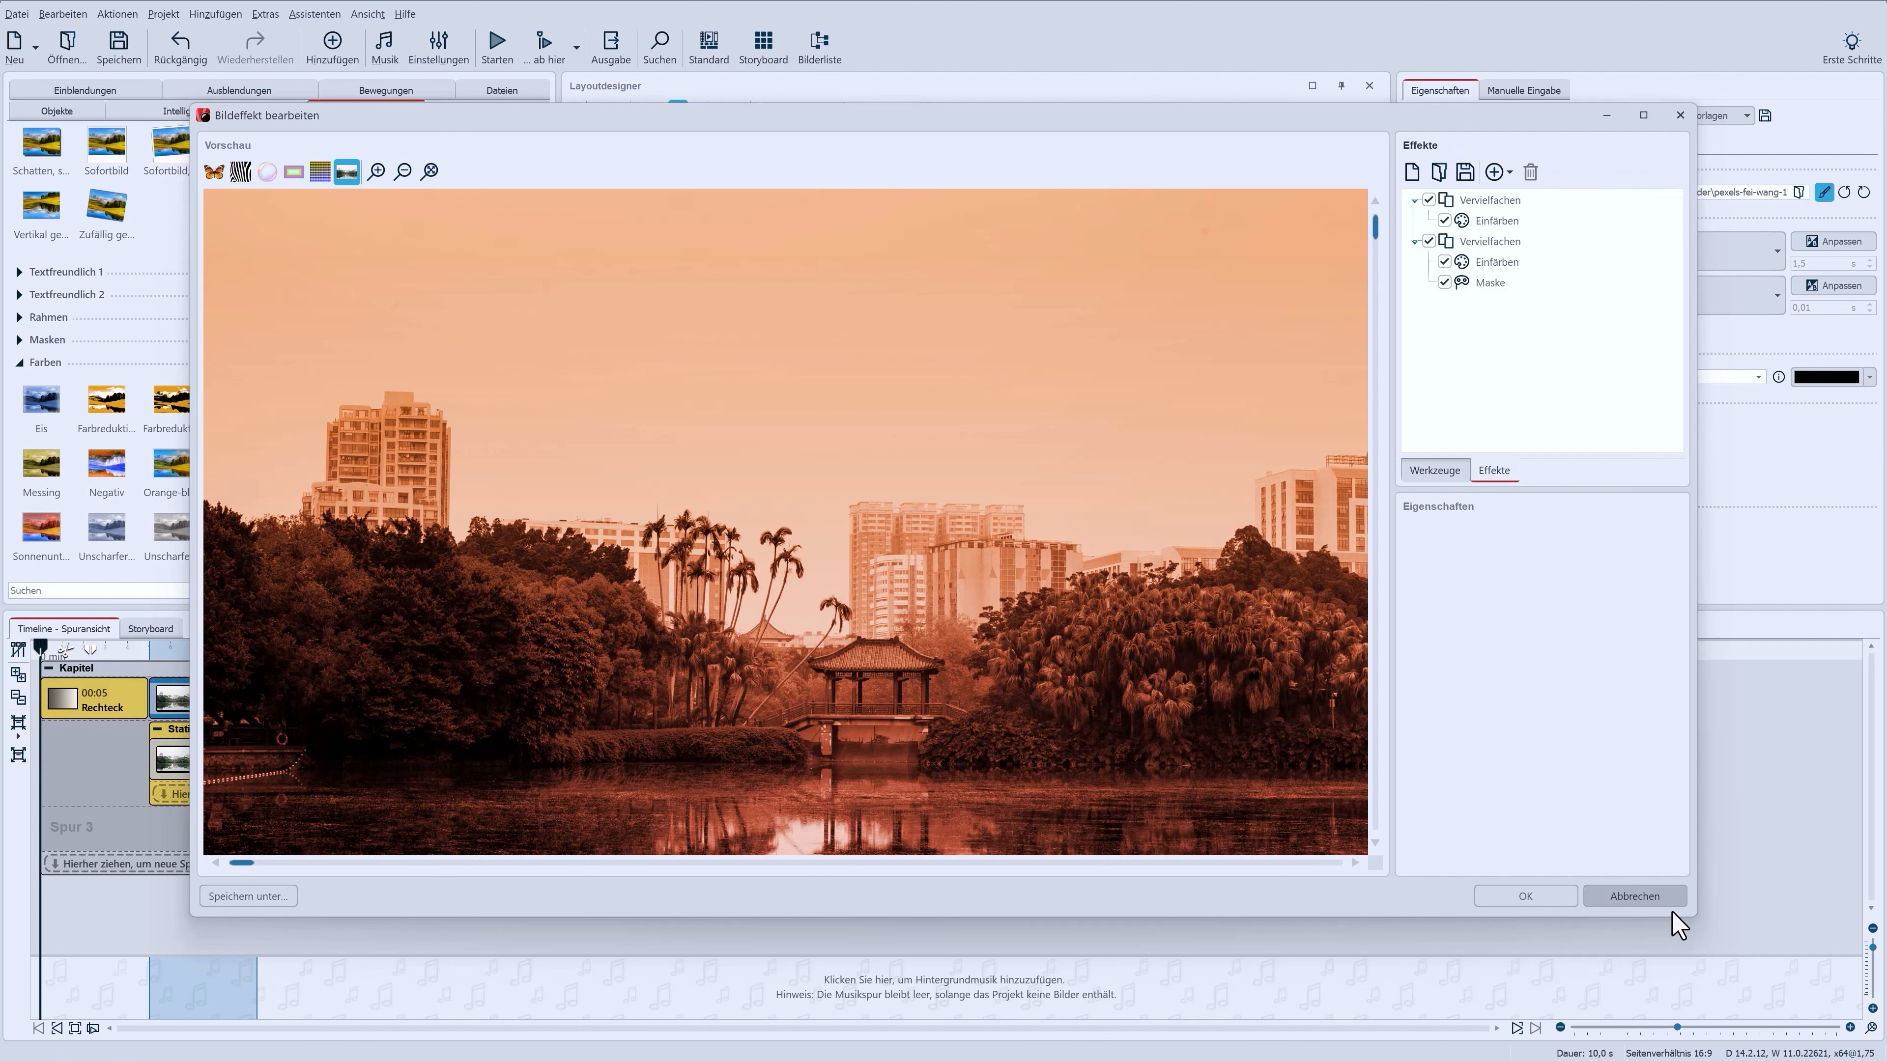
click(1635, 896)
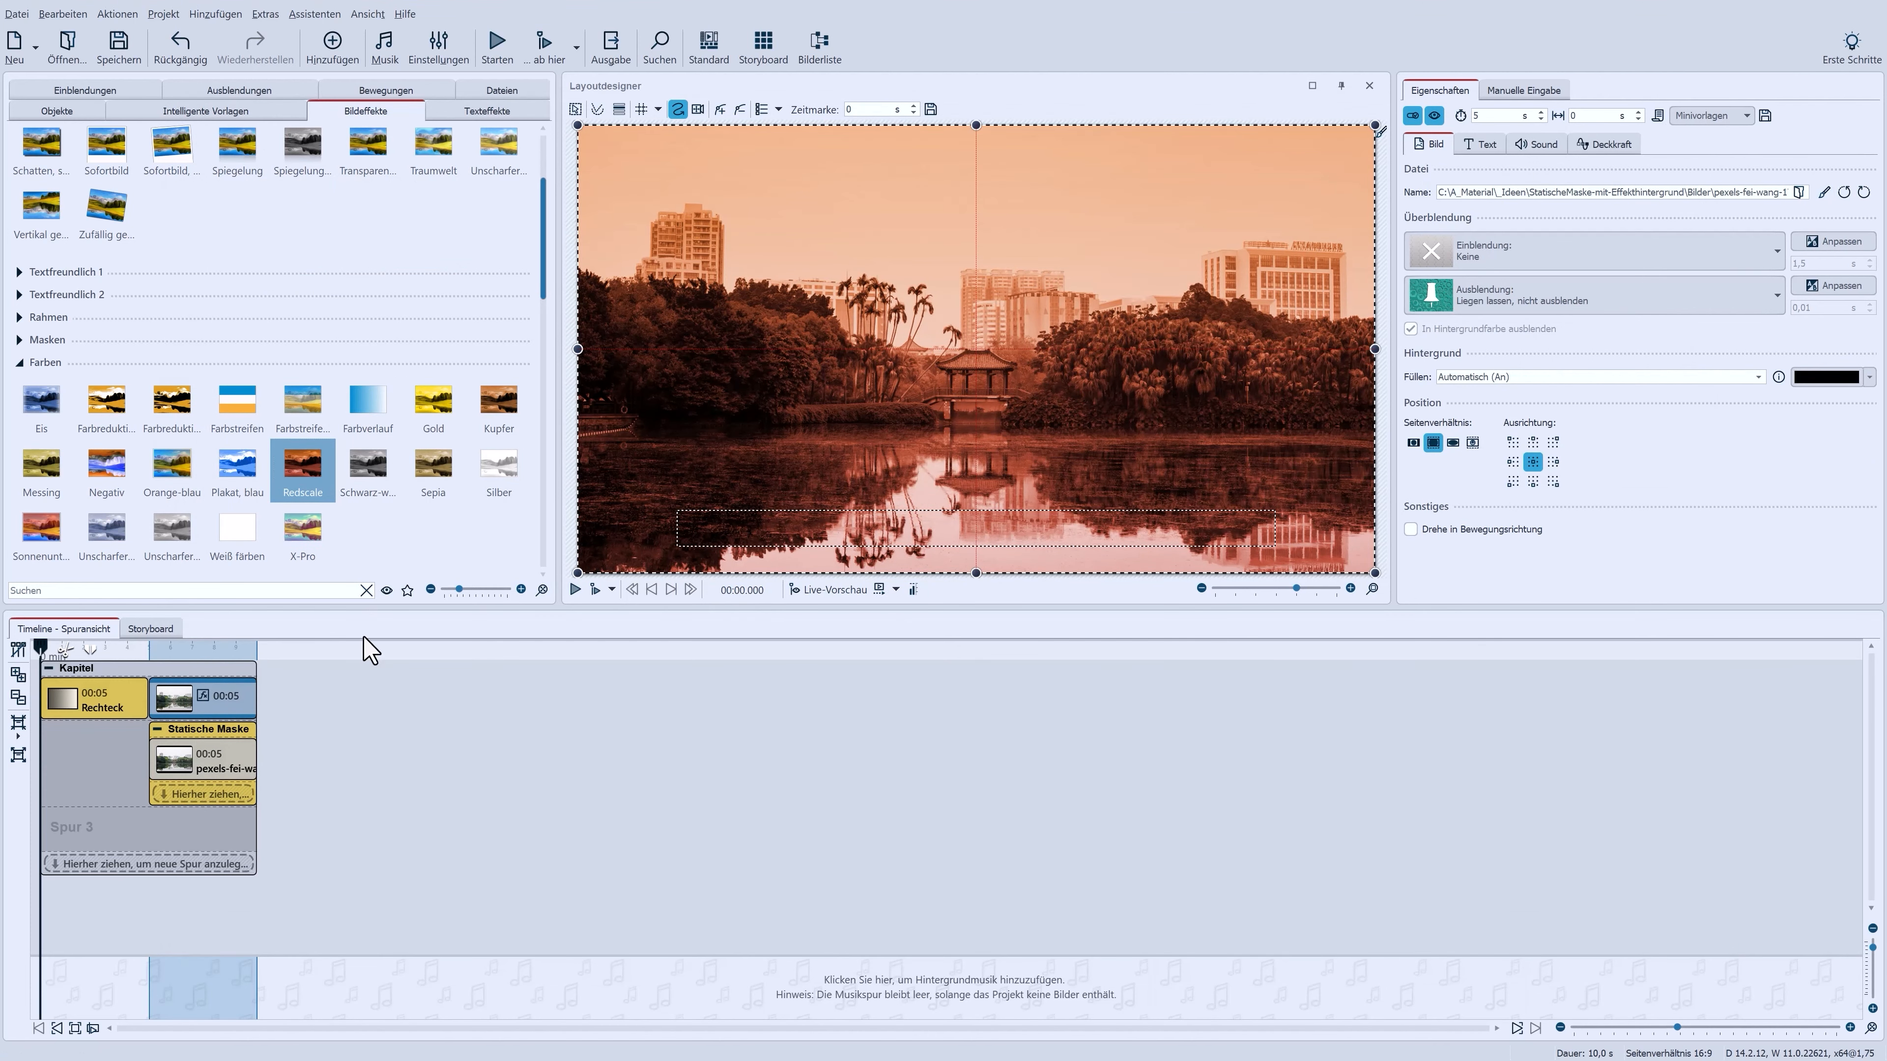
- Add a copy of the original lake photo after the background photo on the first track and set its fade-in to Alphablending
mouse_move(197, 766)
mouse_down()
mouse_move(249, 696)
mouse_move(282, 706)
mouse_up()
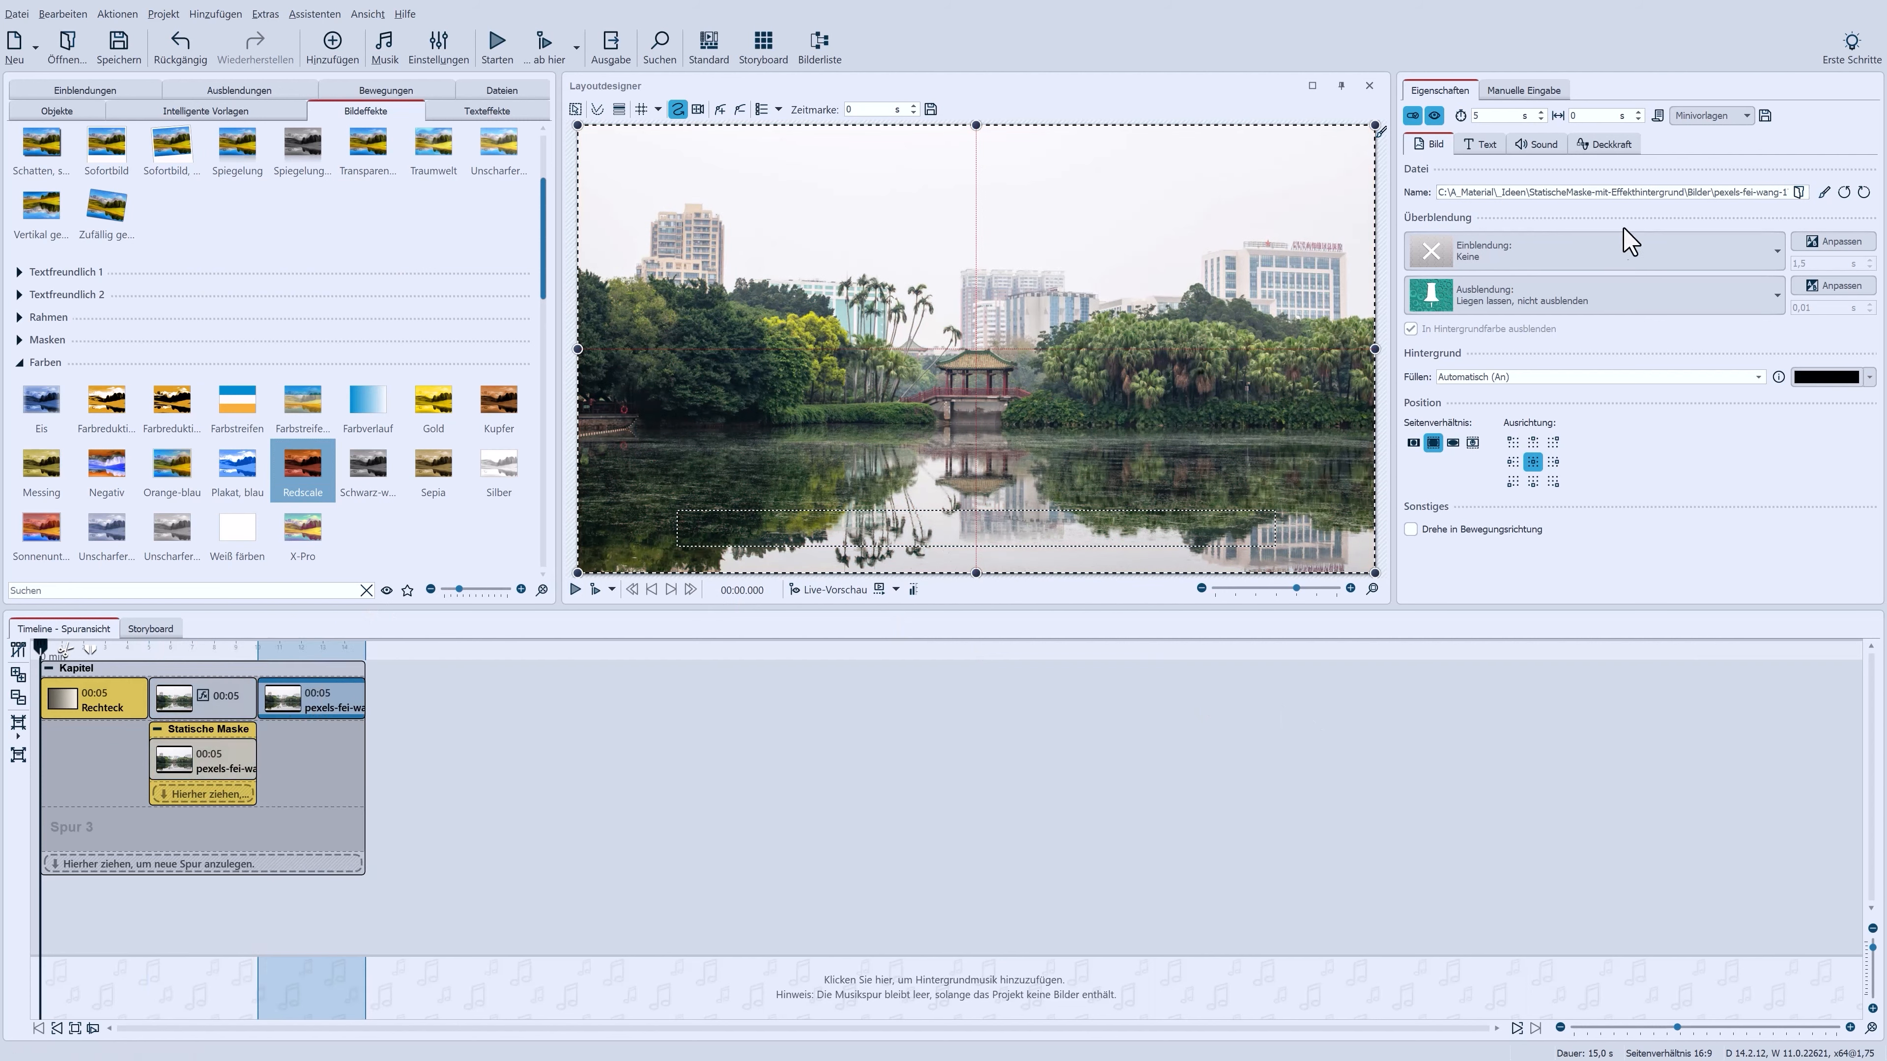
click(1557, 262)
click(1571, 335)
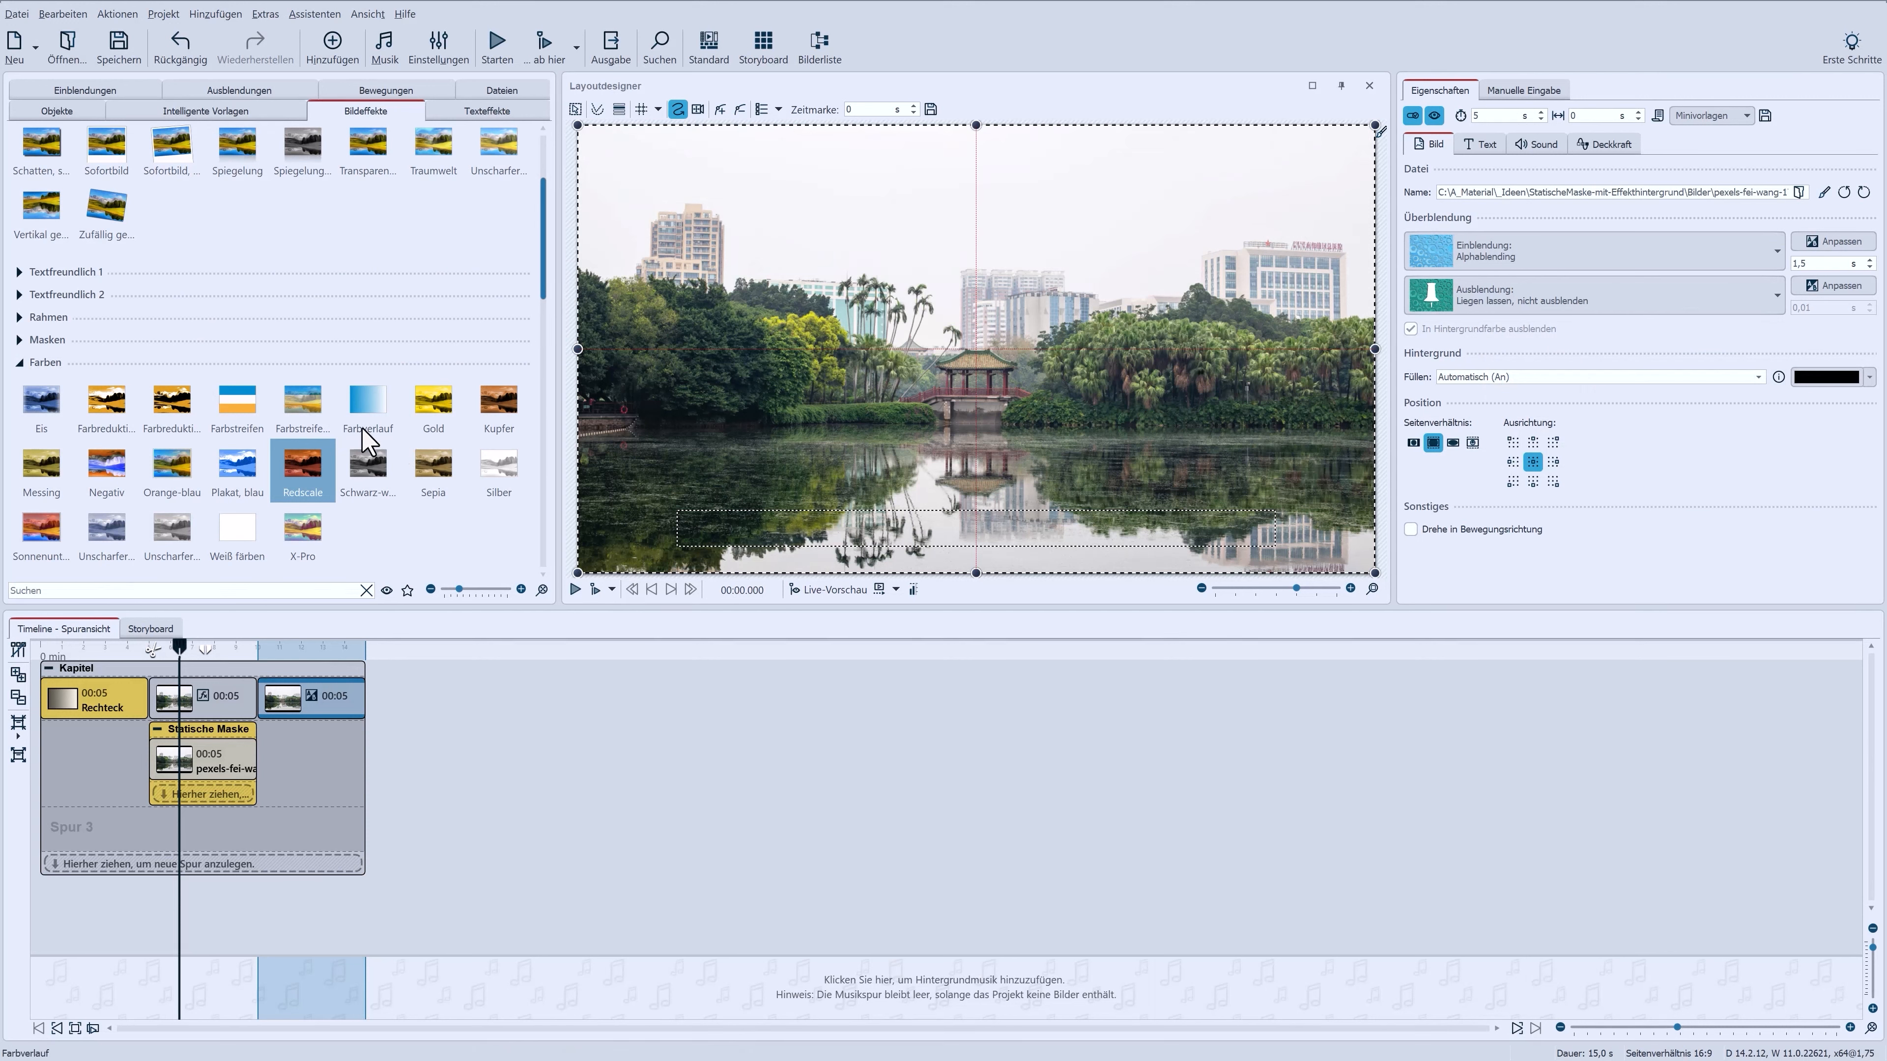
- Clear the search filter in the object list and bring up the full set of Live-Effekte
click(46, 112)
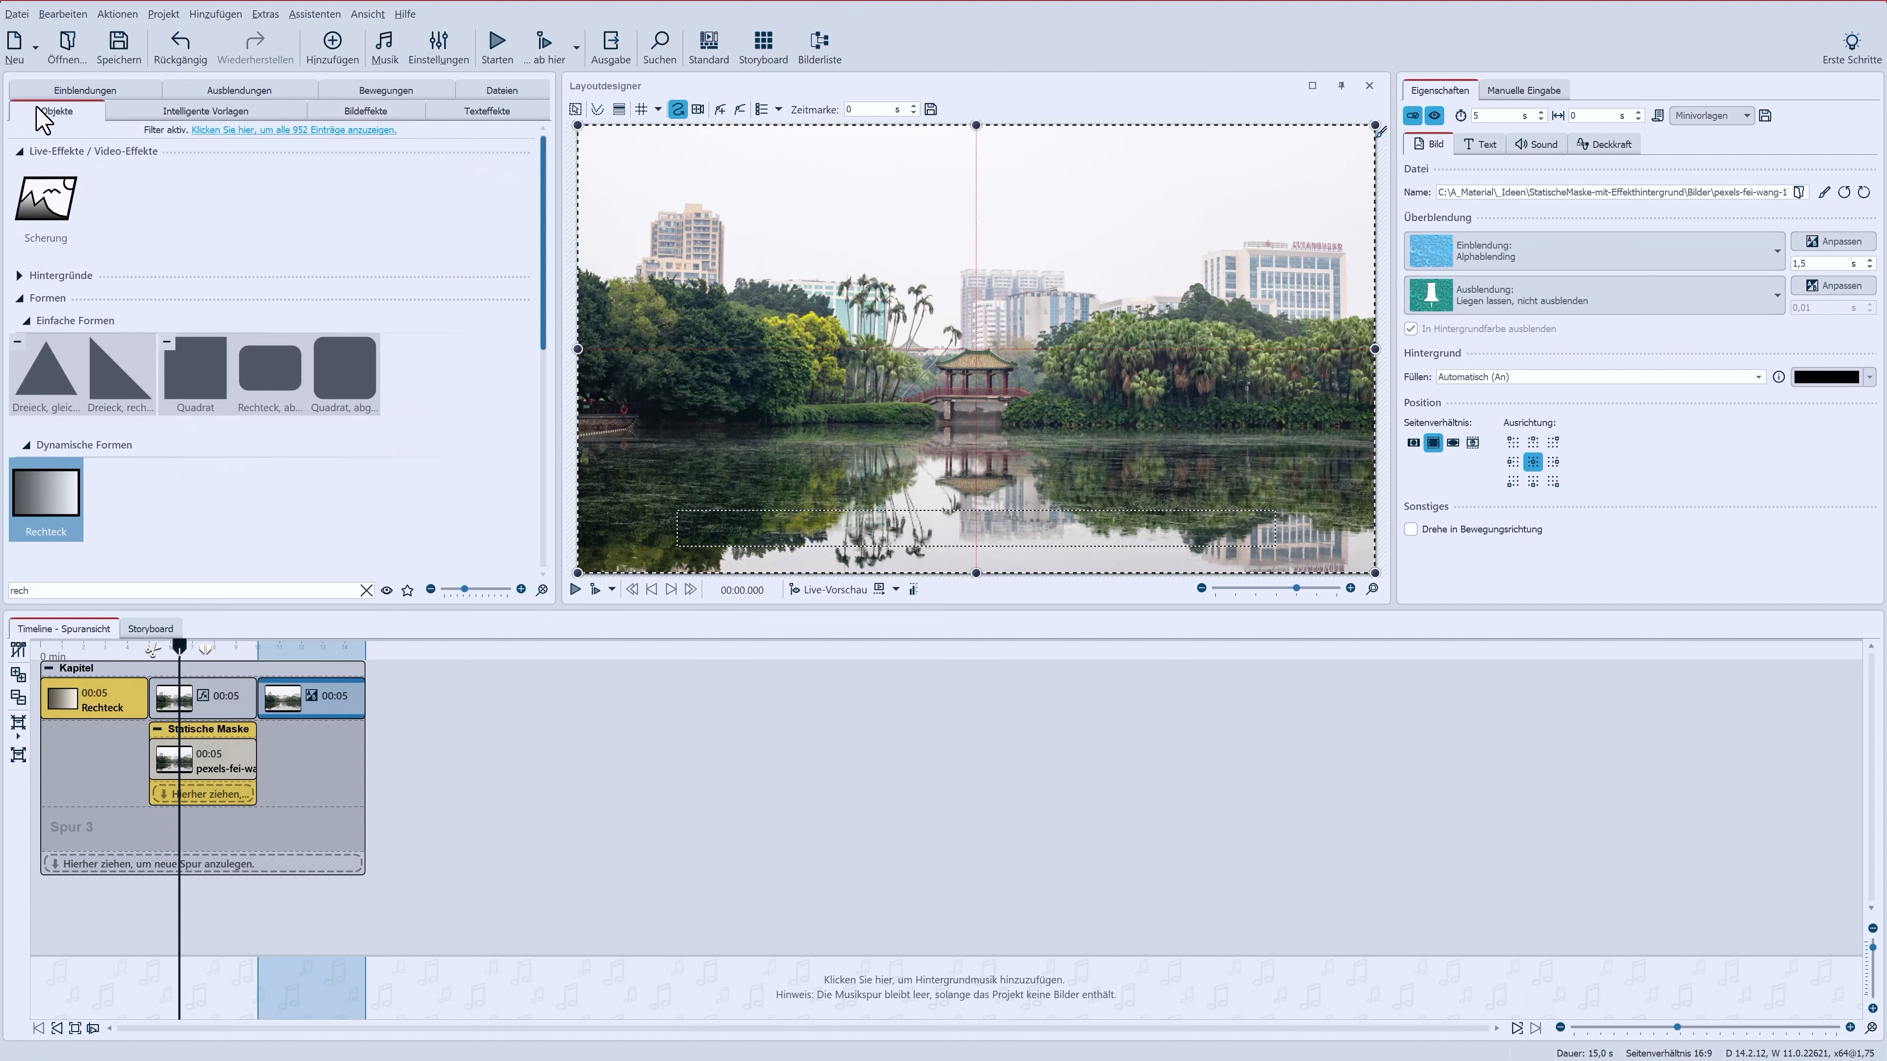
click(367, 590)
scroll(434, 382, down, 3)
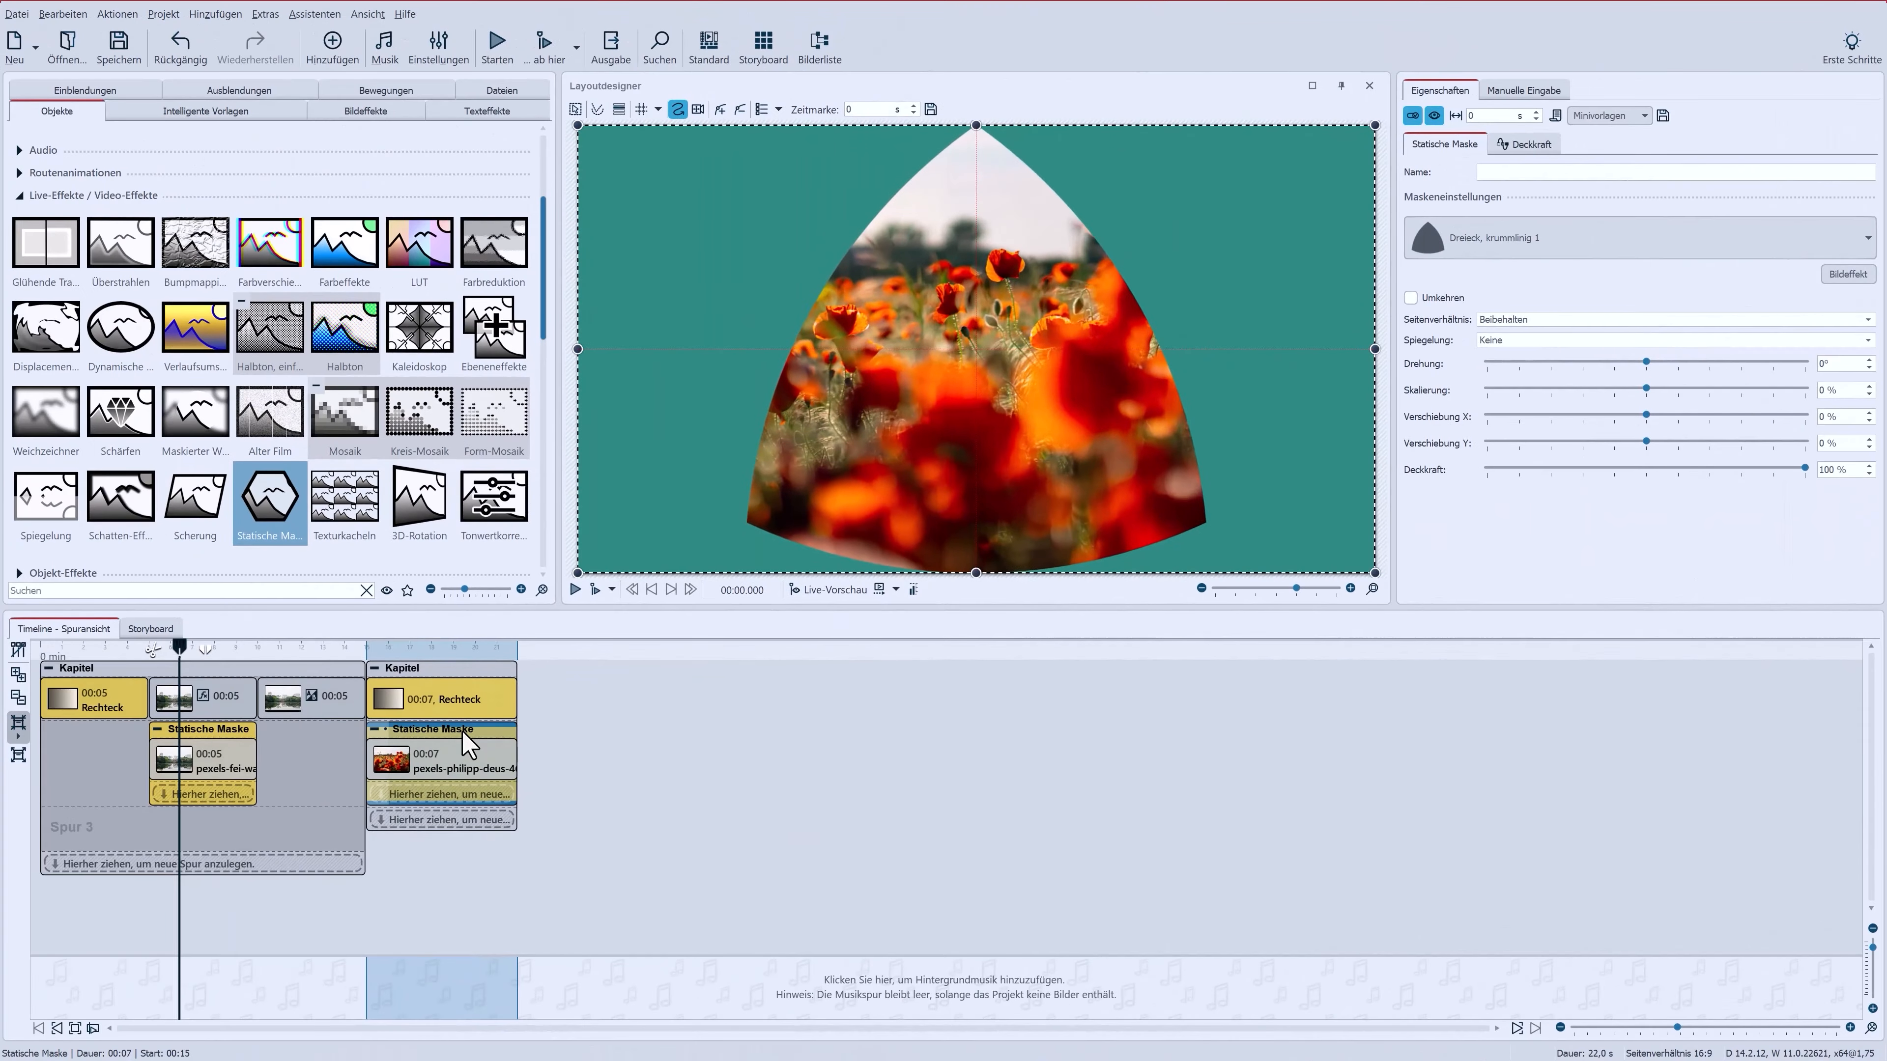
- Set the mask shape of the poppy photo's Statische Maske to "Verlauf, radial 2"
click(1673, 240)
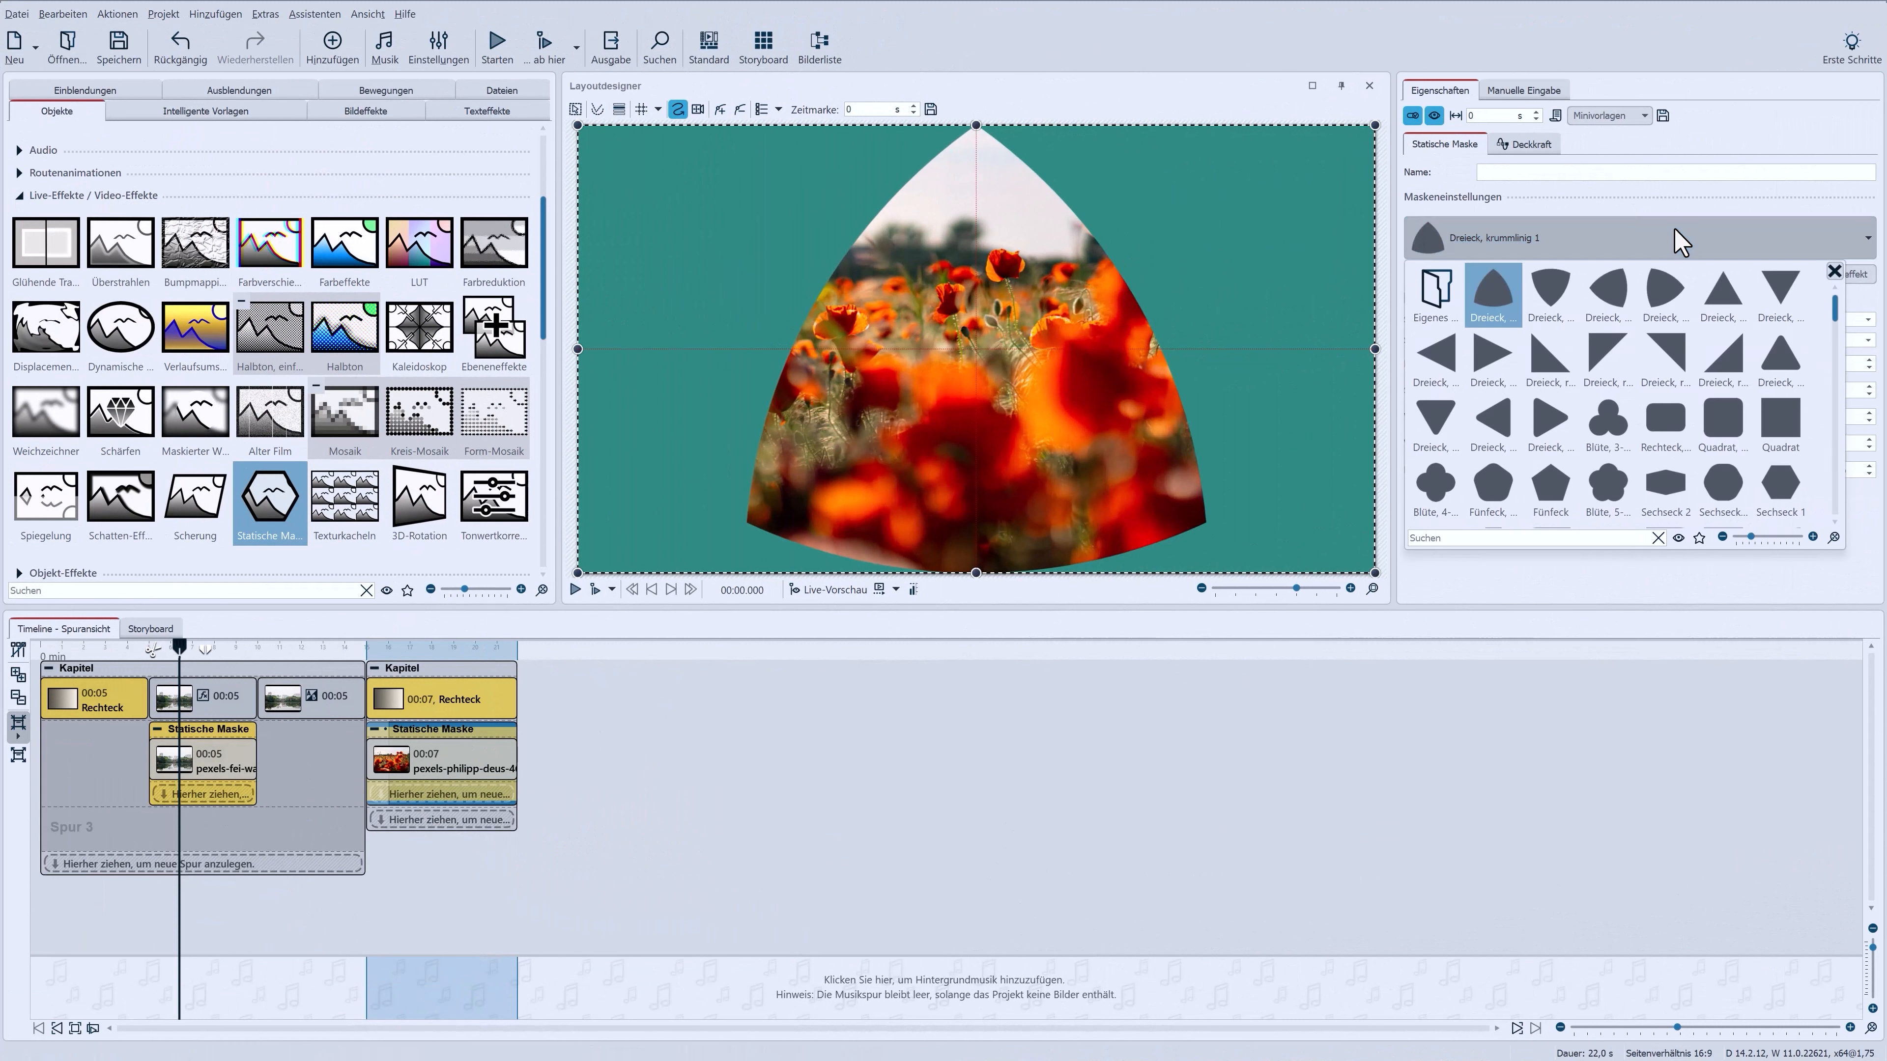
scroll(1736, 496, down, 10)
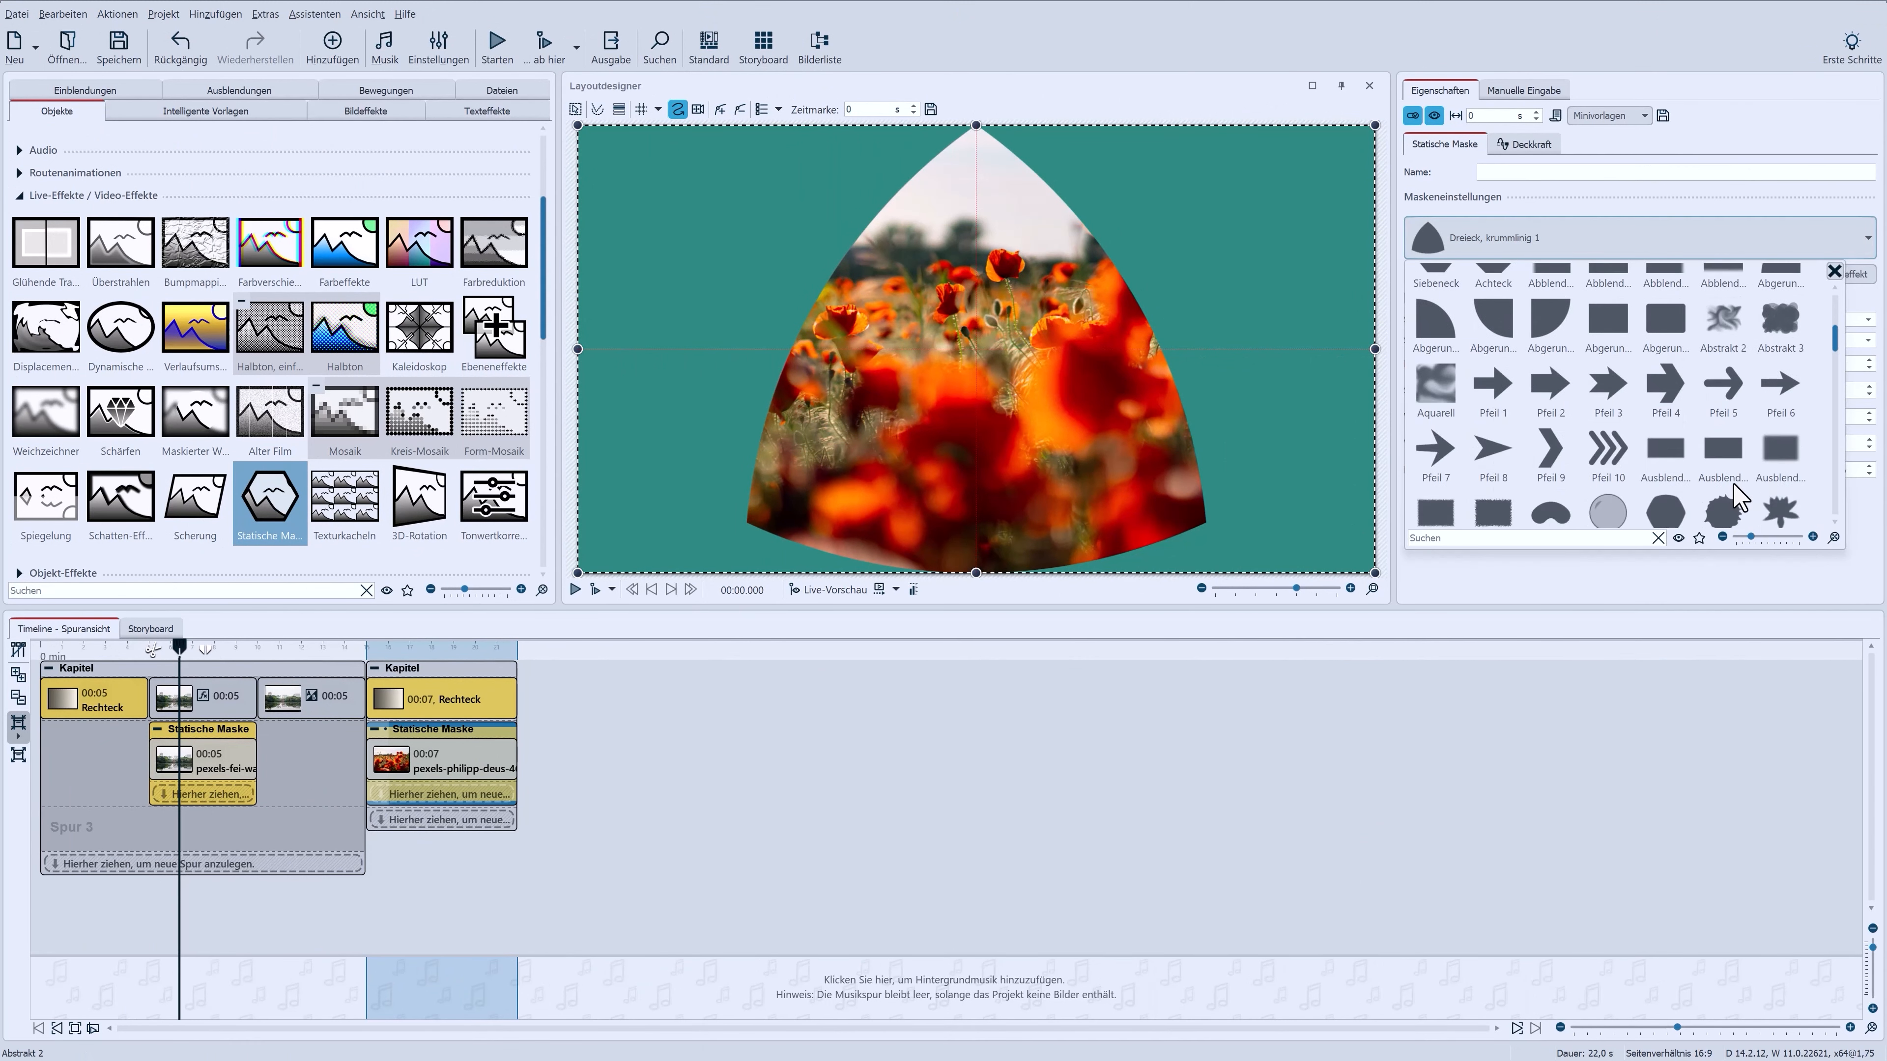
scroll(1736, 497, down, 8)
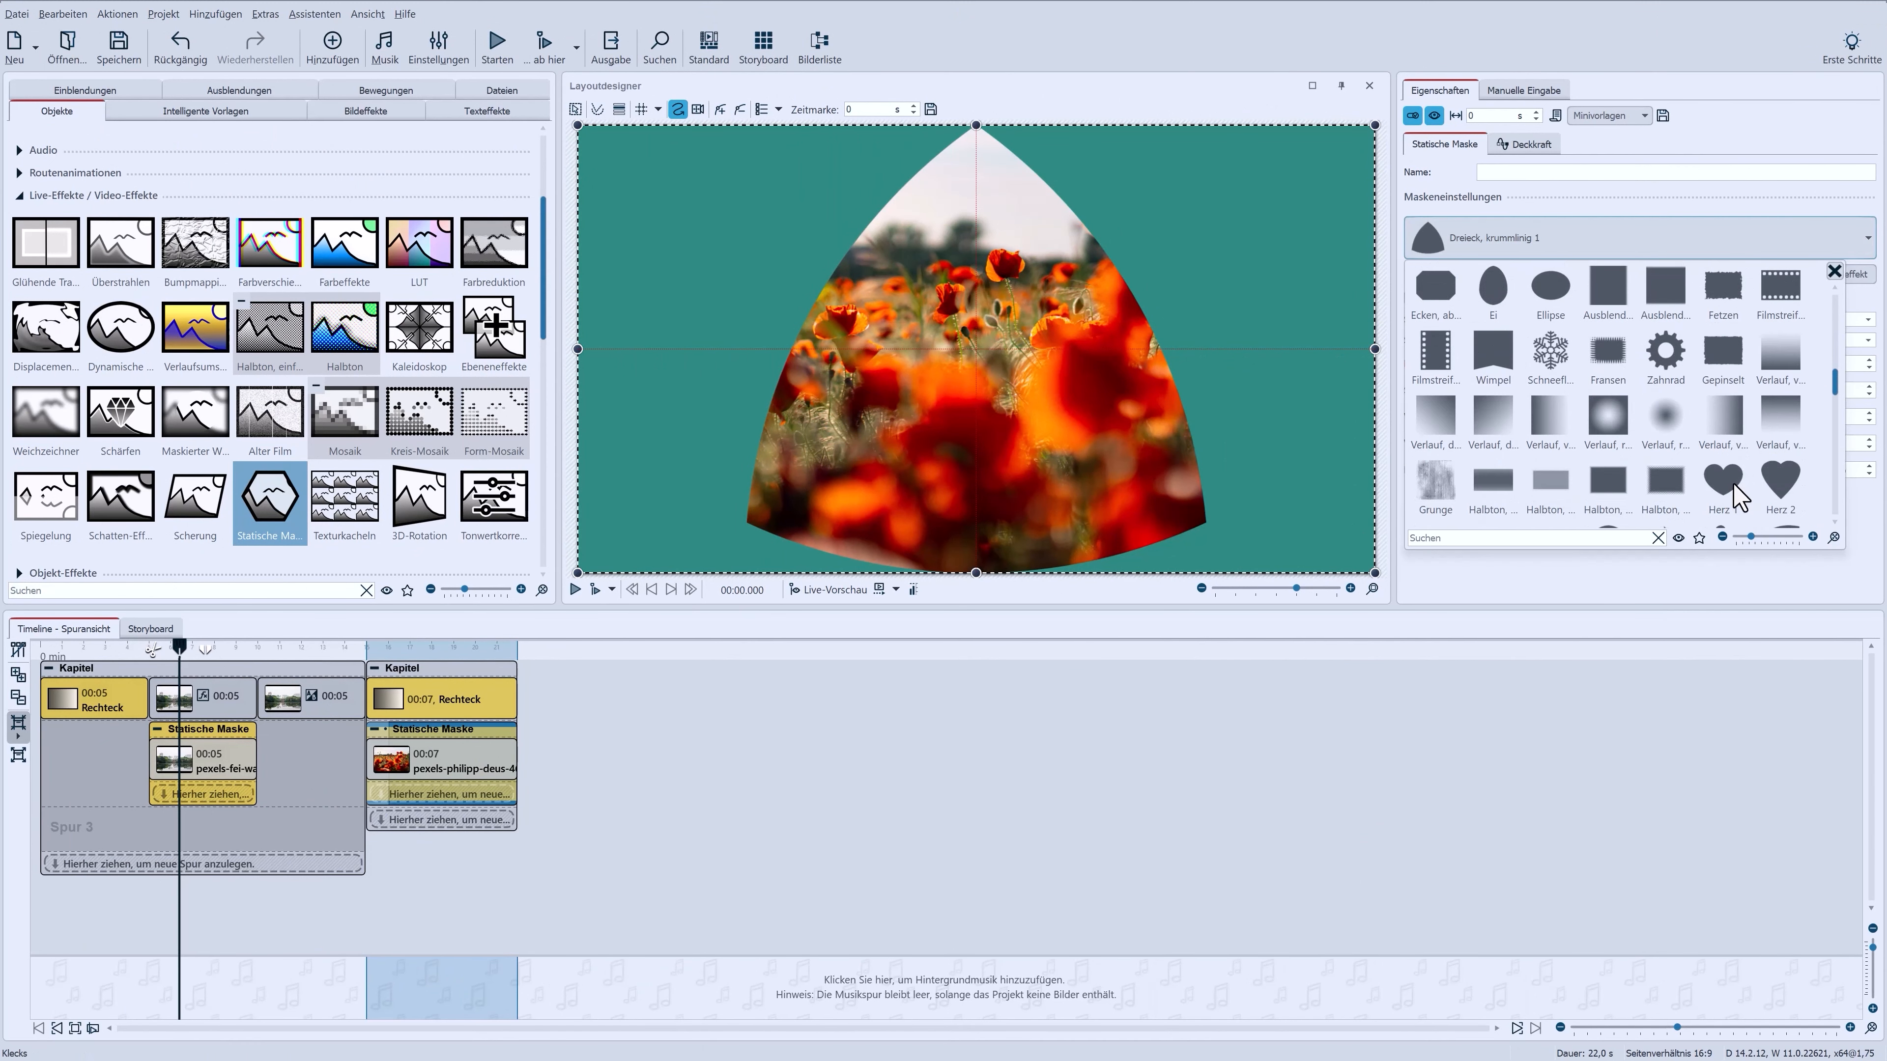
click(1674, 435)
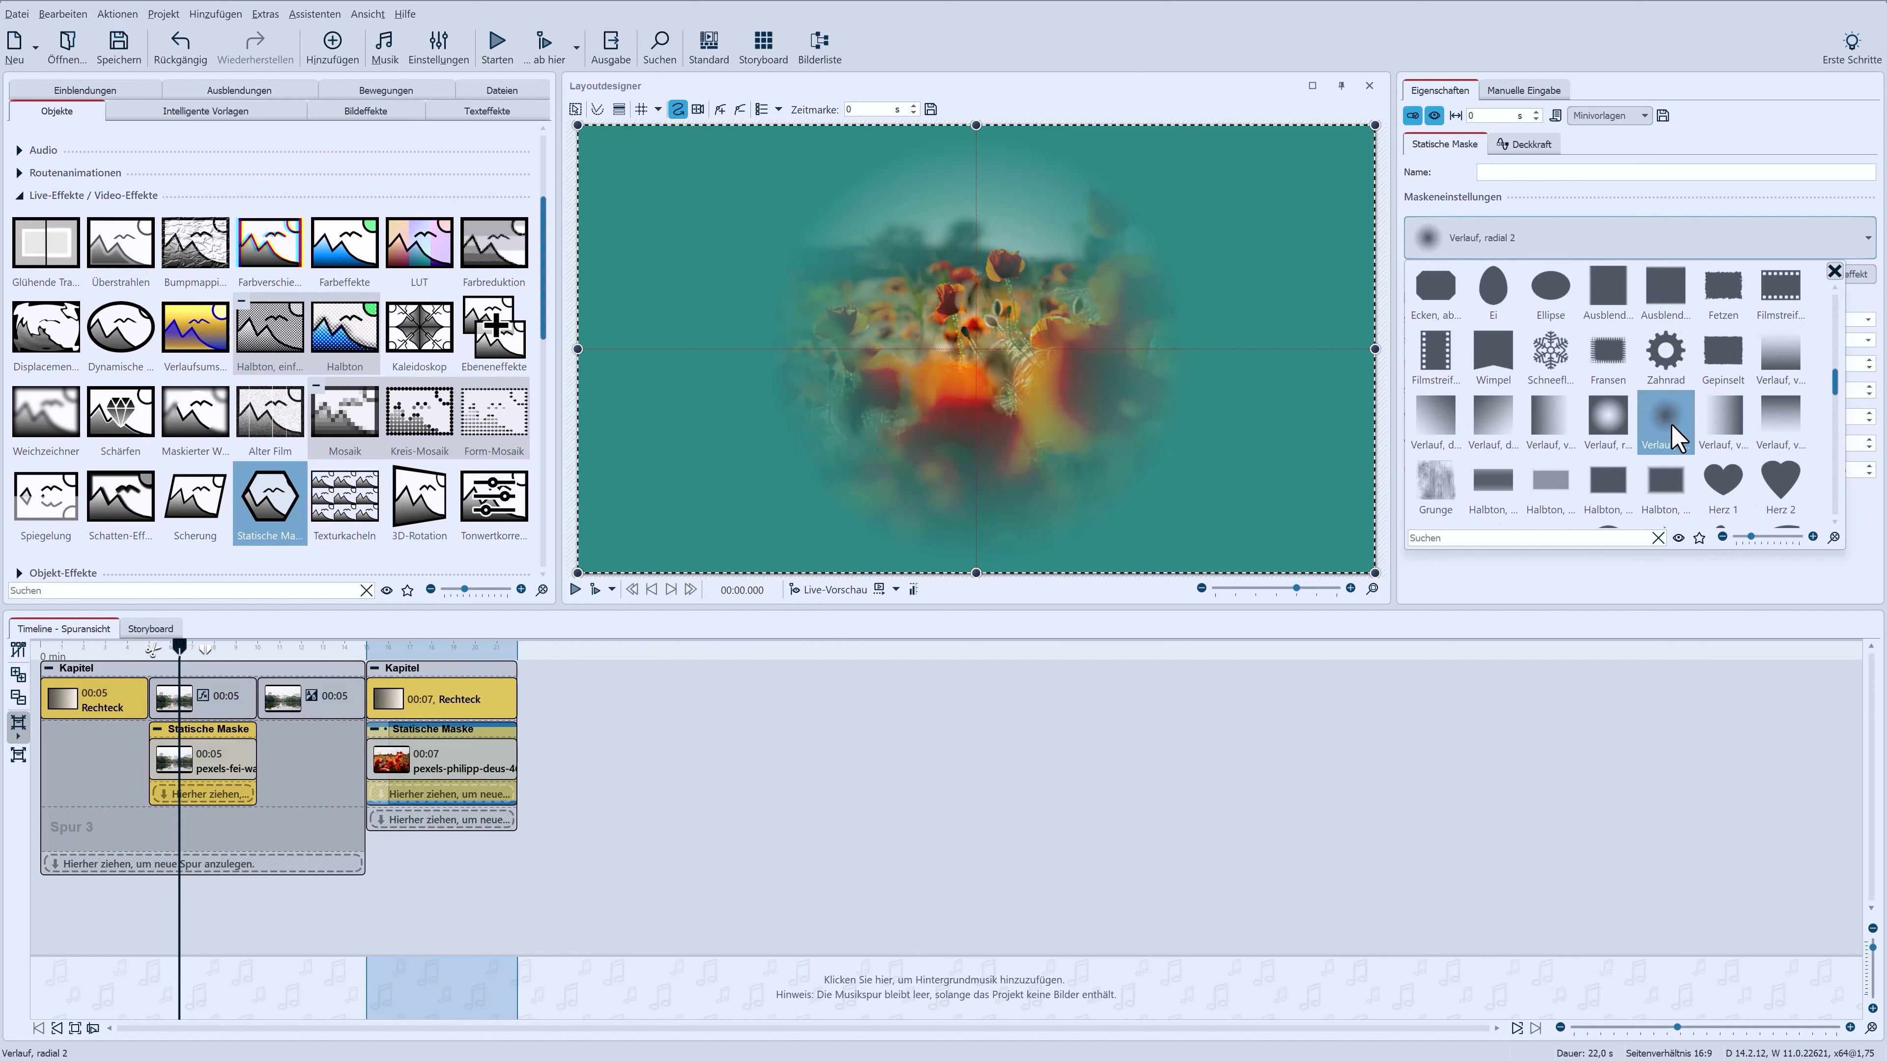
click(1646, 242)
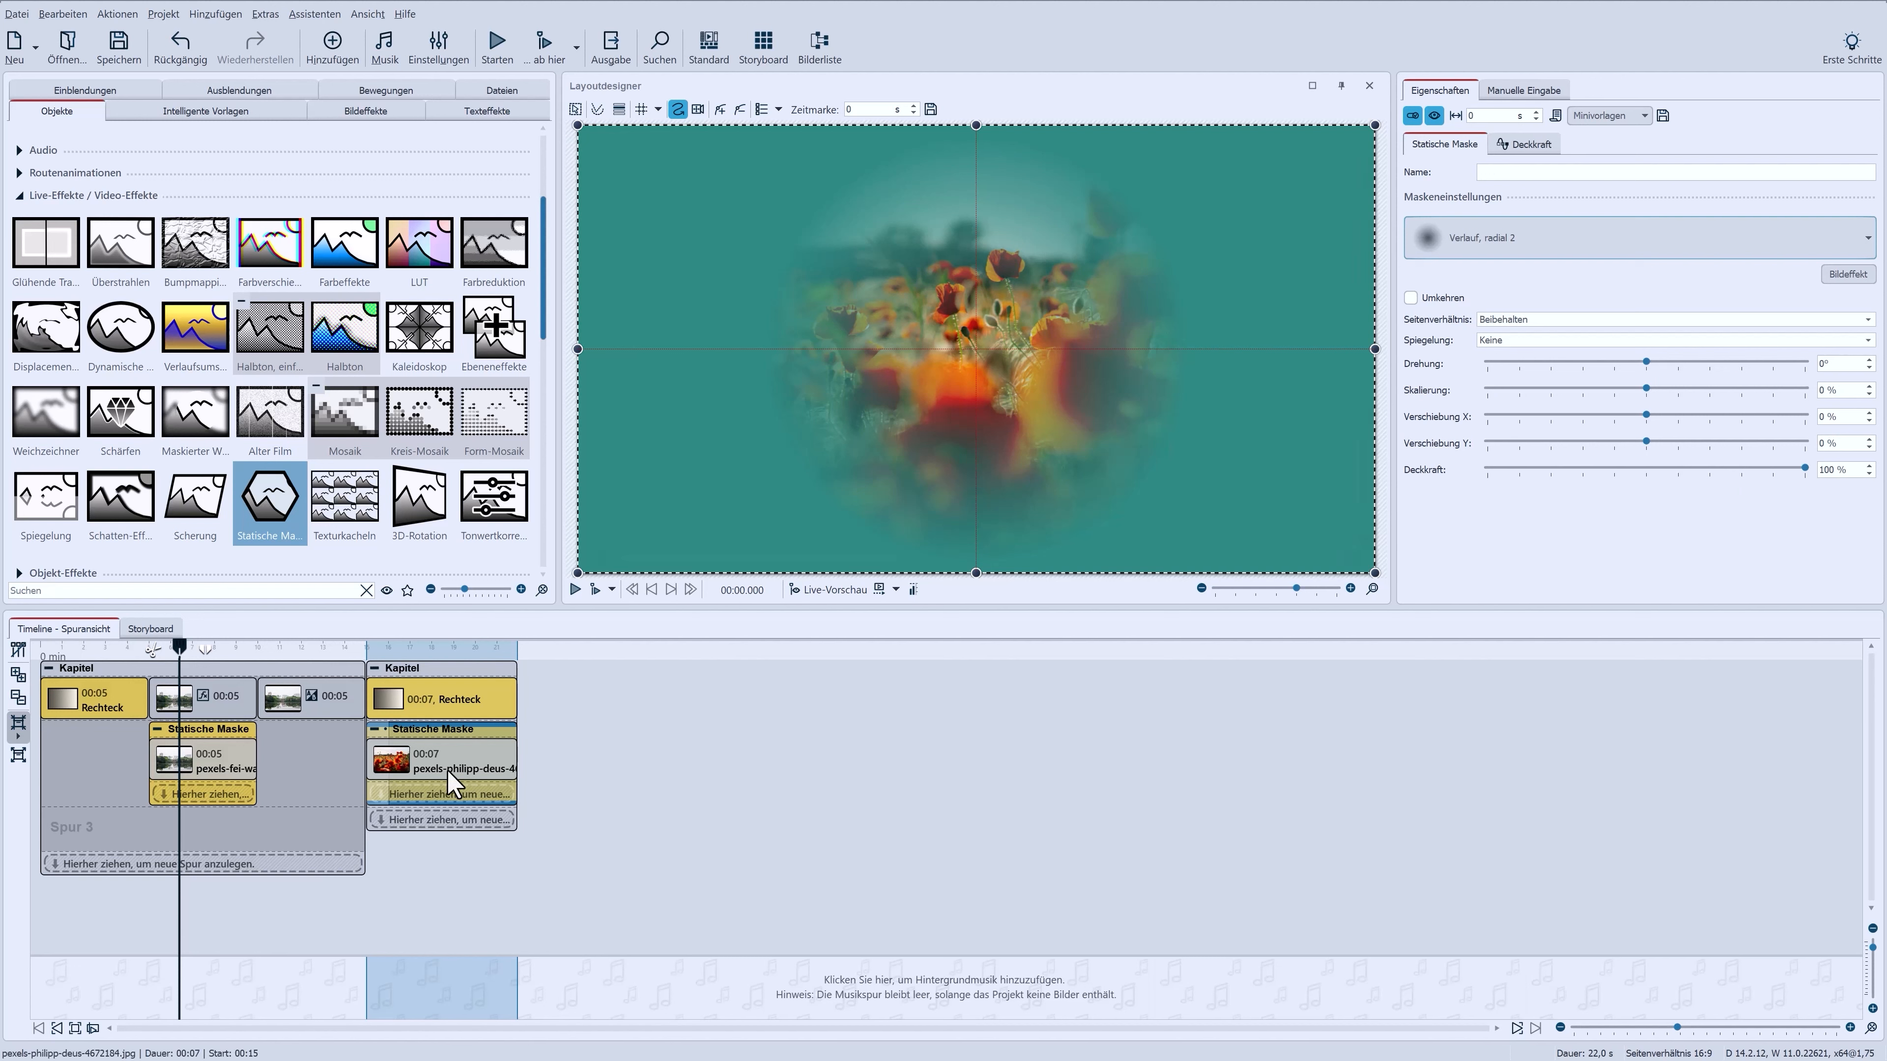
- Place a copy of the poppy photo after the second chapter's Rechteck and move the Statische Maske beneath the copy
mouse_move(442, 765)
mouse_down()
mouse_move(518, 698)
mouse_move(560, 735)
mouse_move(624, 743)
mouse_move(605, 738)
mouse_up()
click(458, 728)
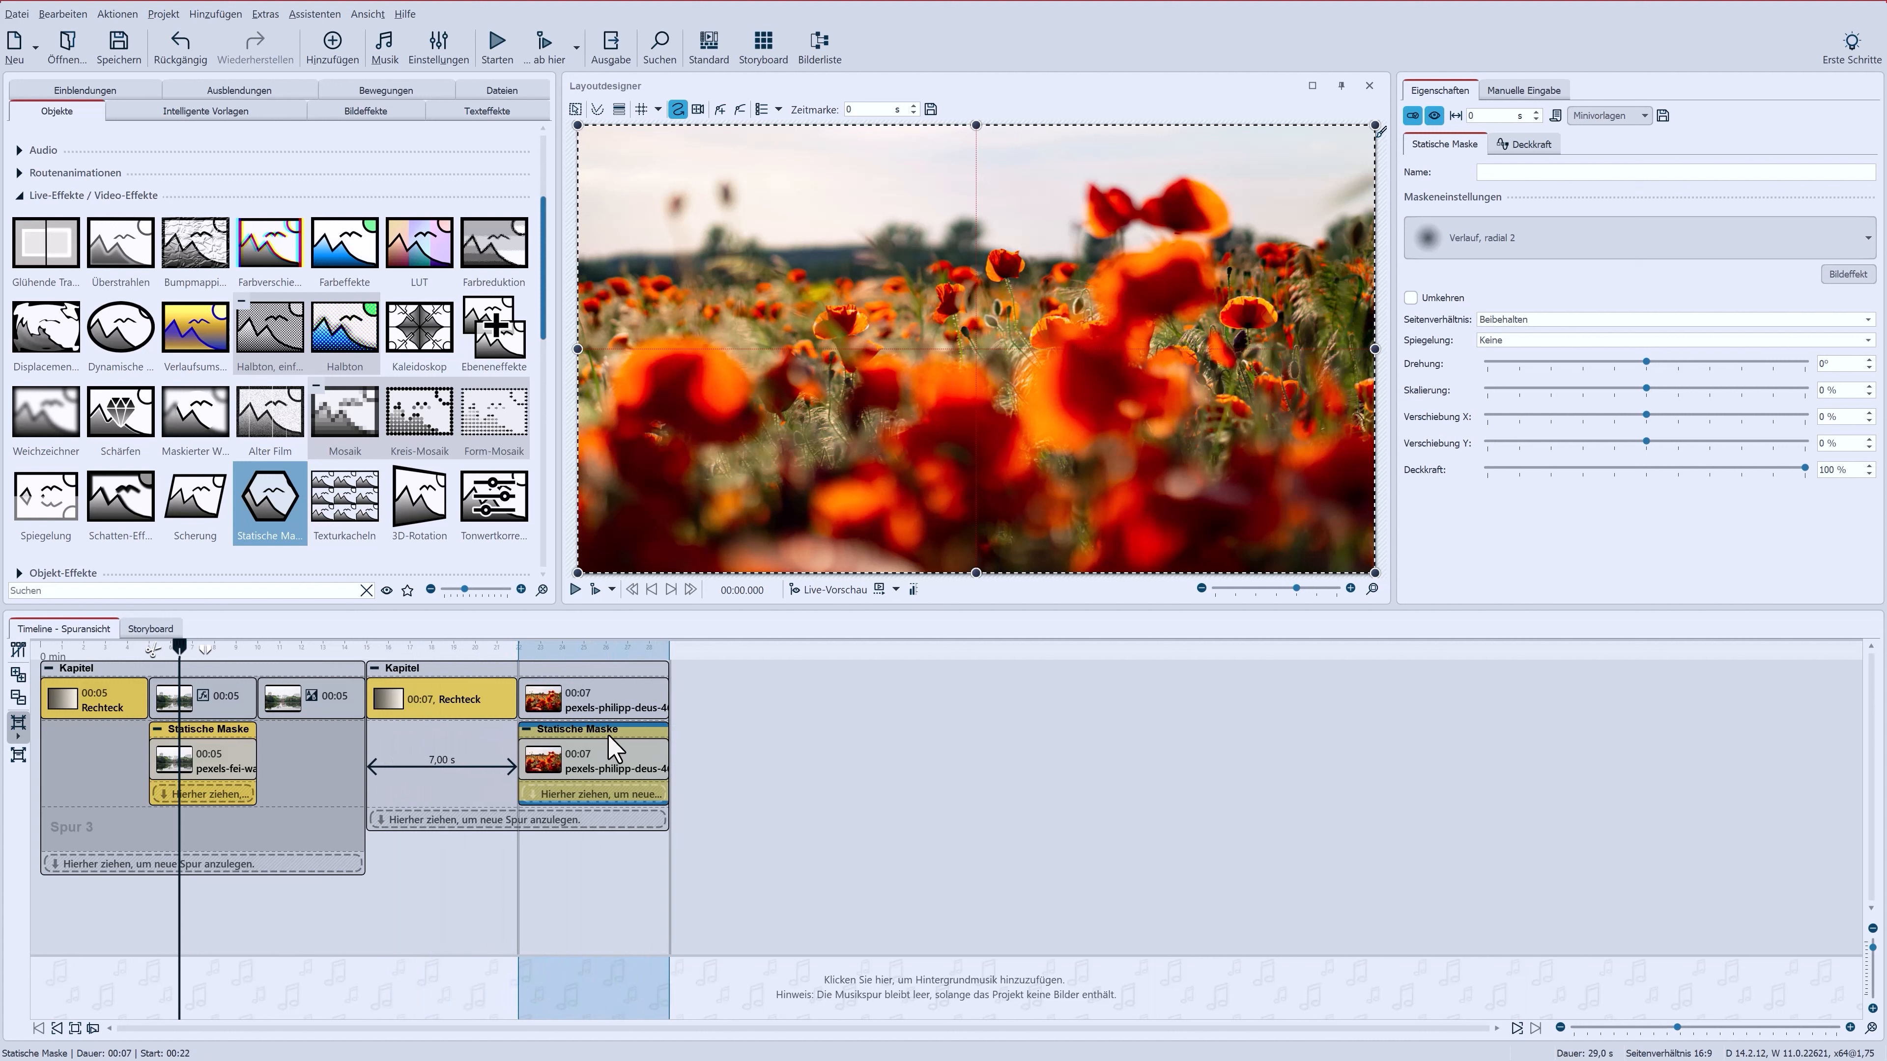
- Apply the Farbeffekte live effect to the unmasked background poppy photo and set its effect to Schwarz/Weiß
click(592, 710)
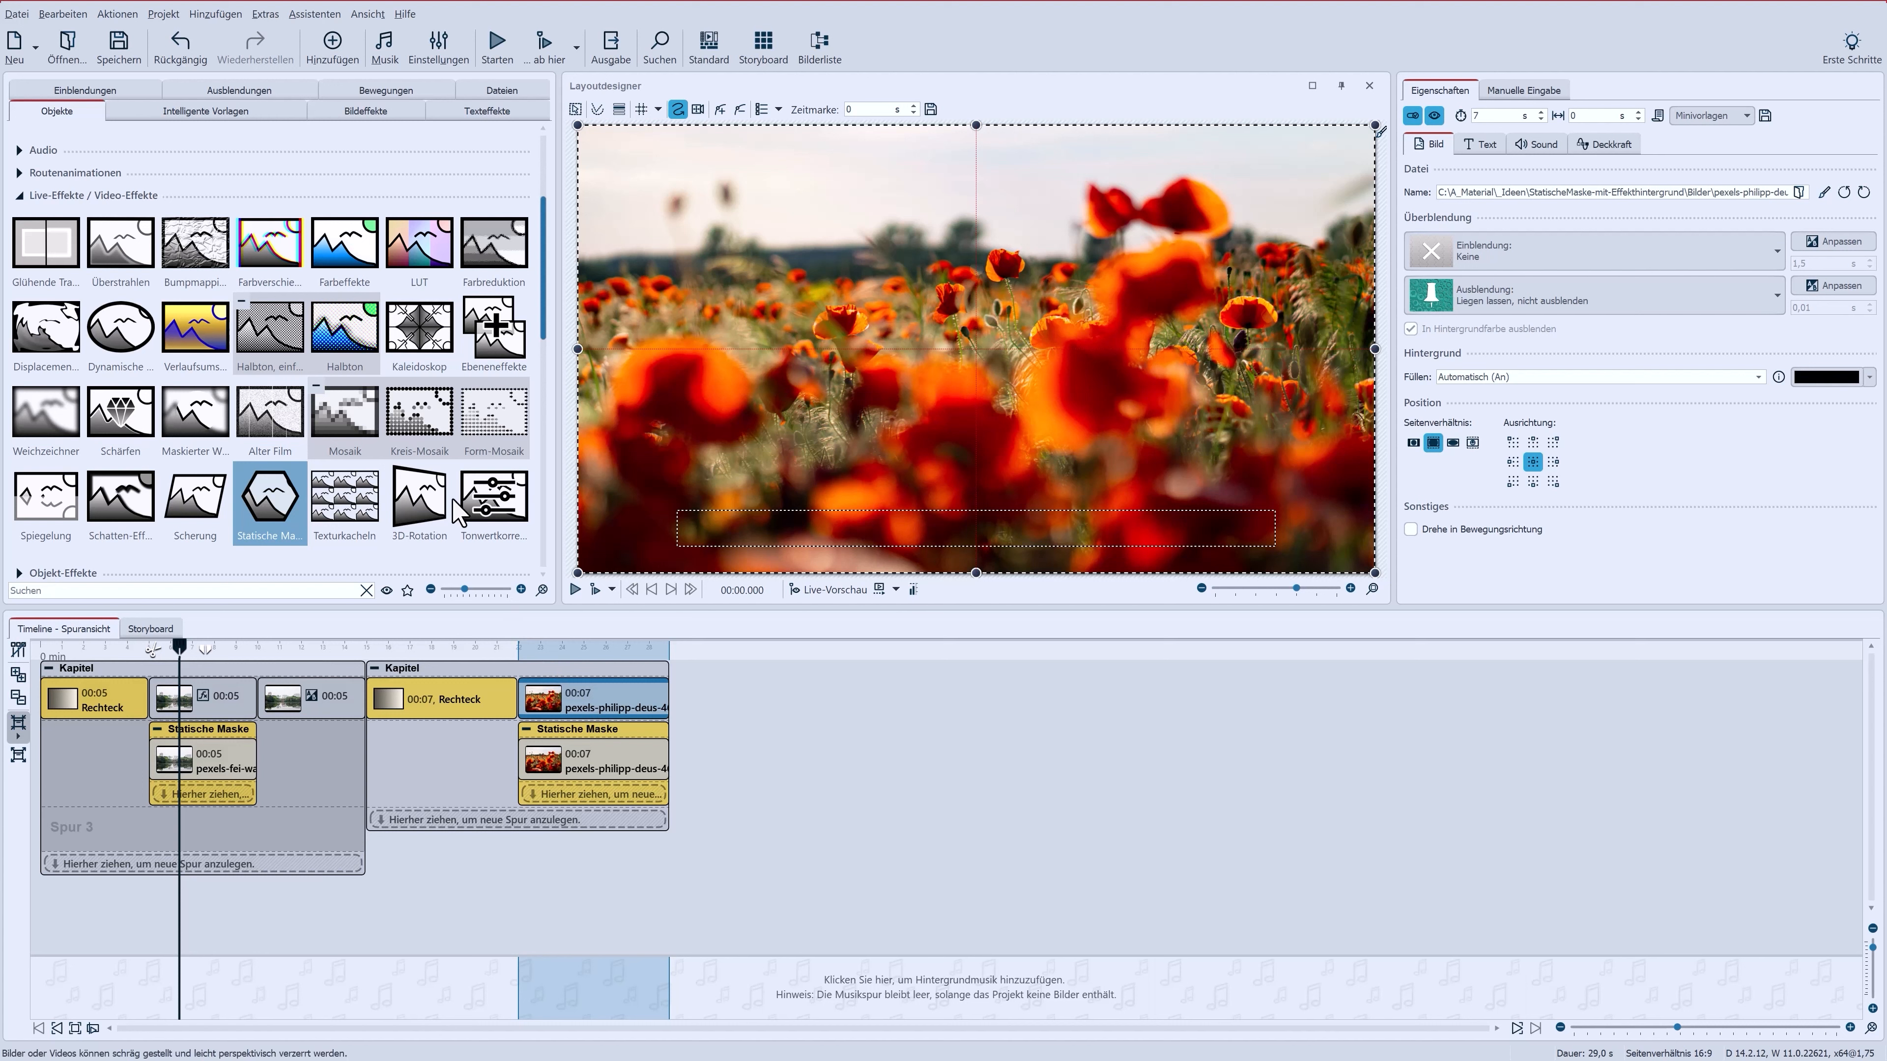
click(350, 257)
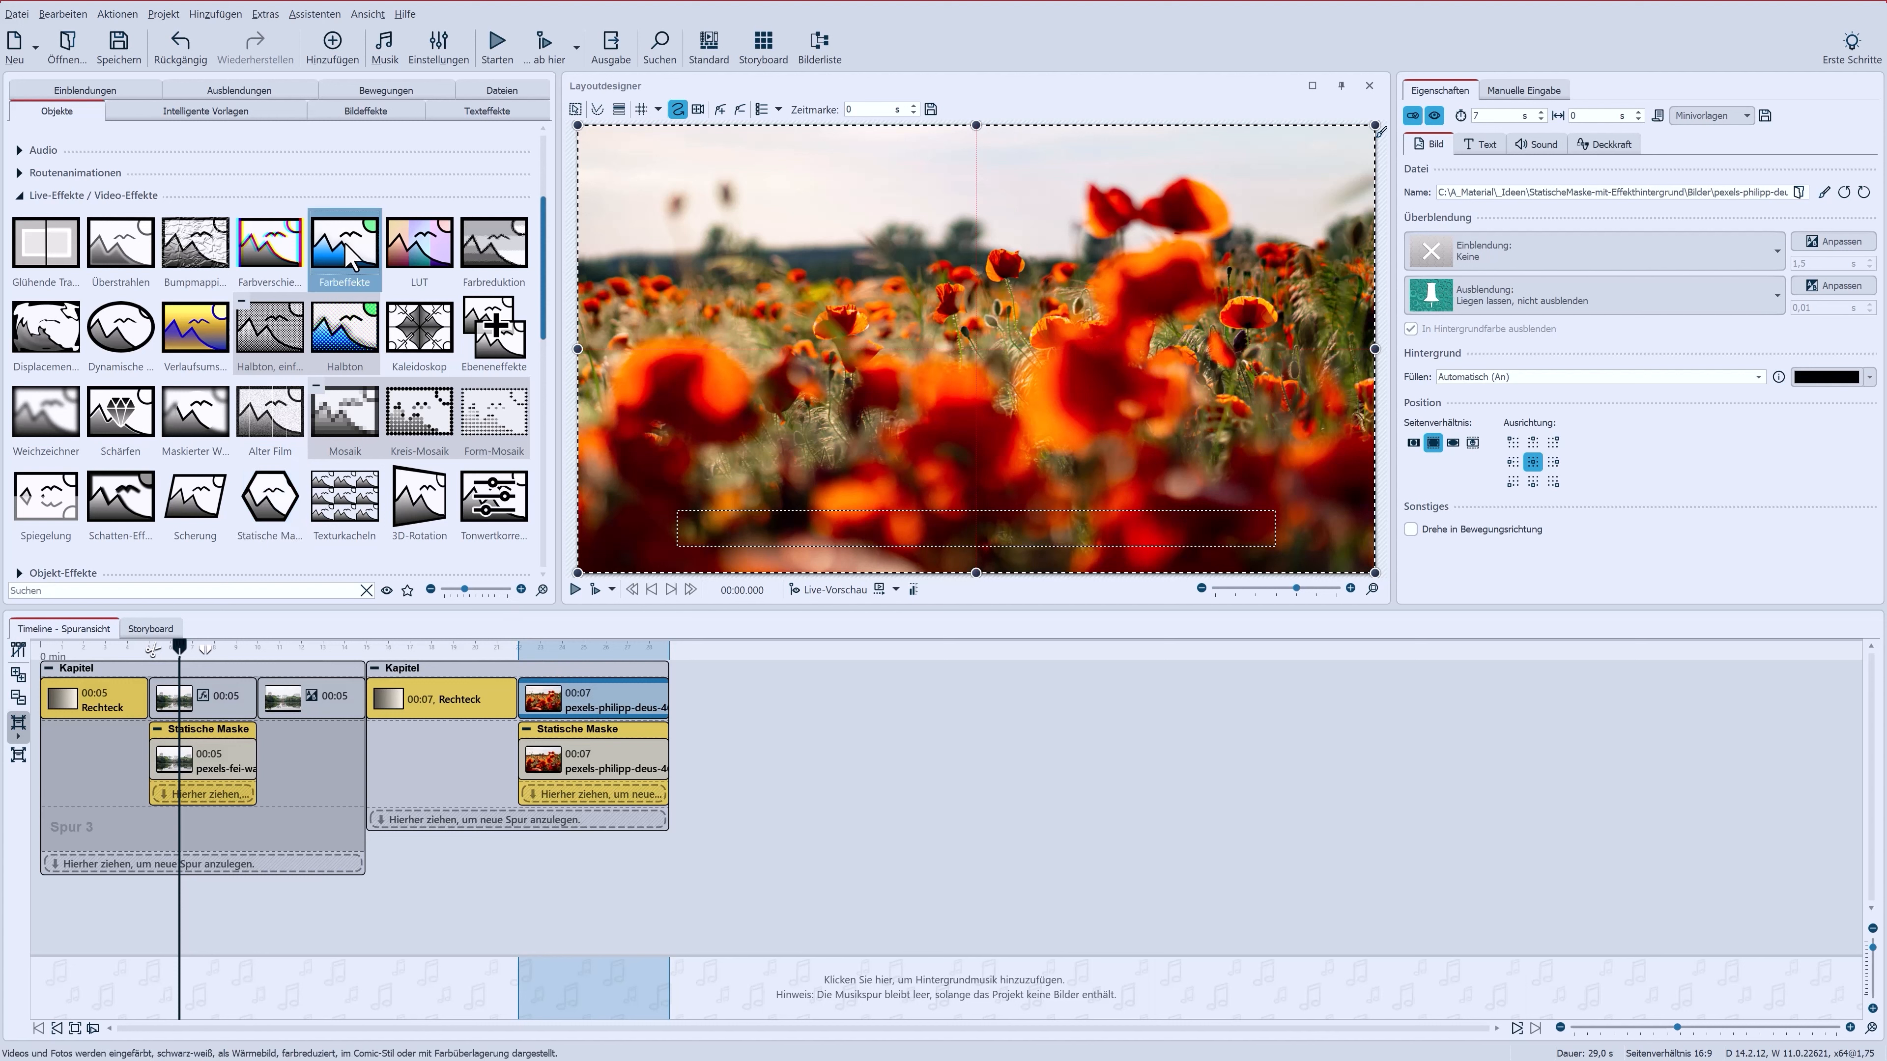
drag(350, 257, 573, 715)
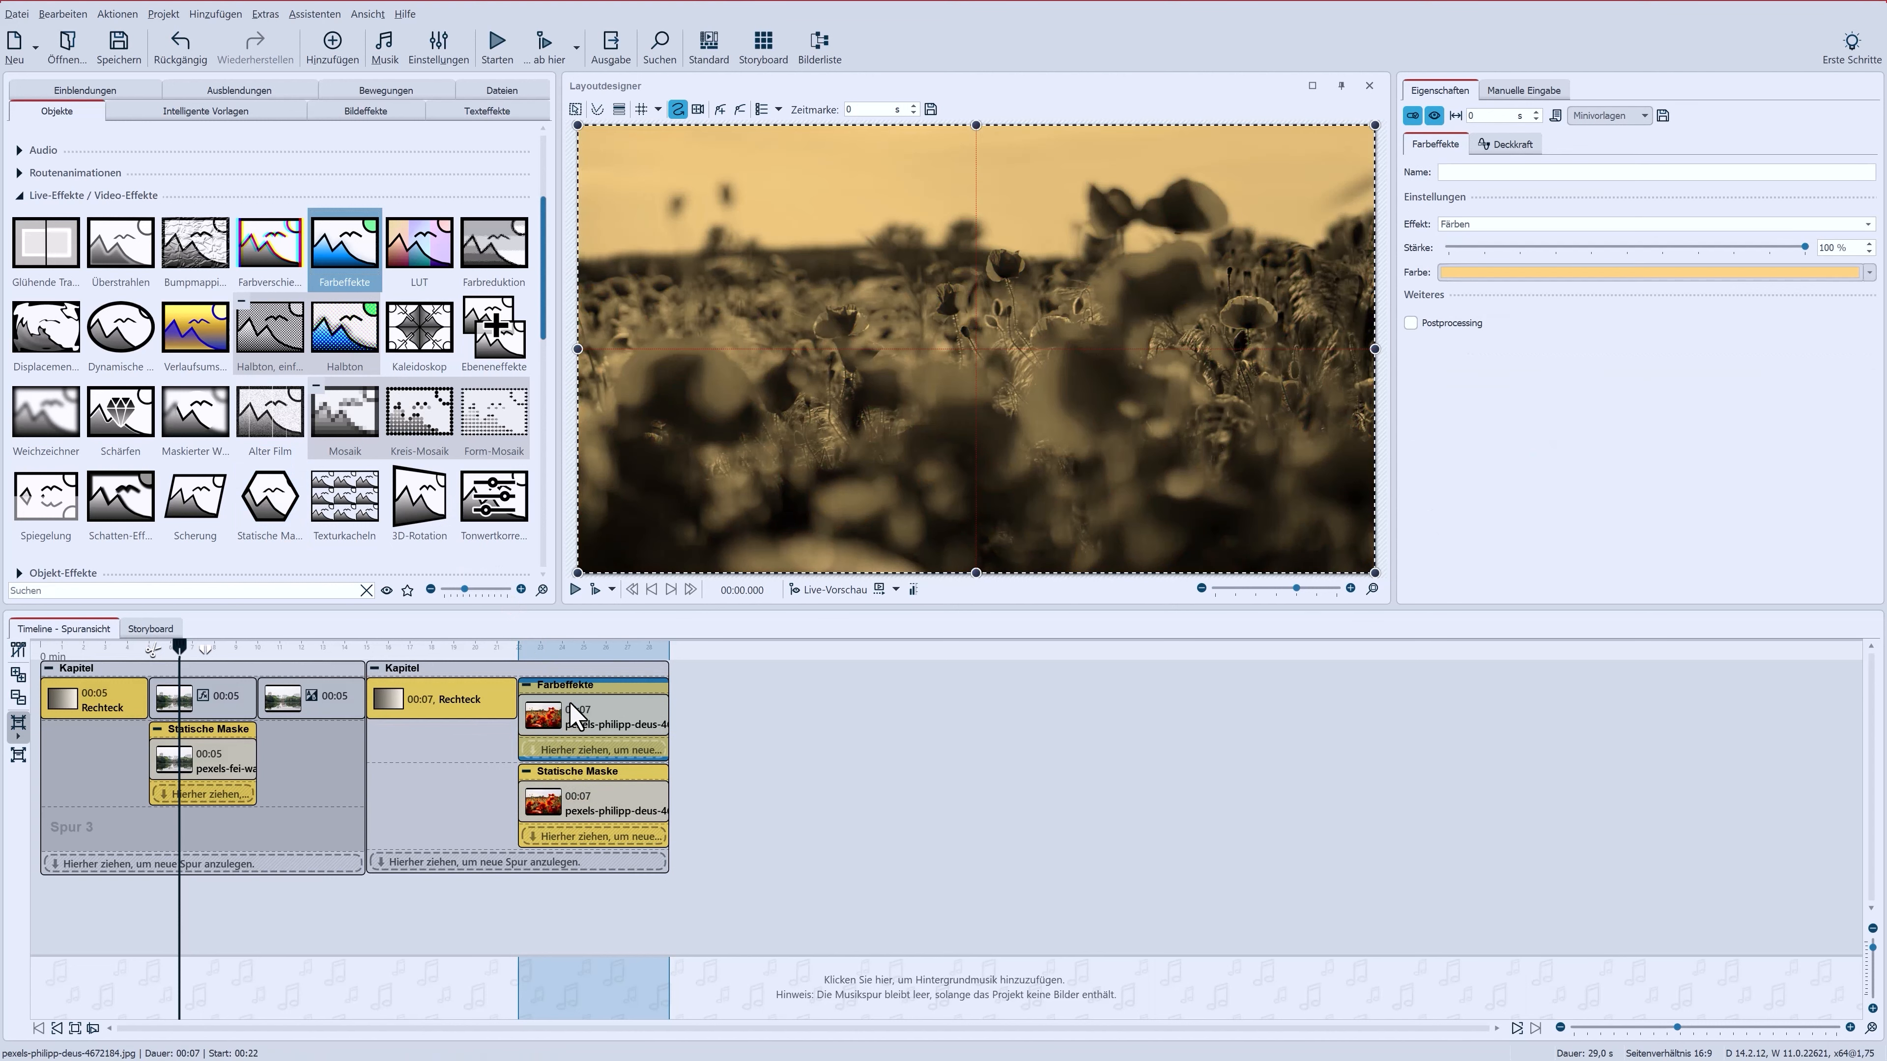
click(1536, 225)
click(1535, 252)
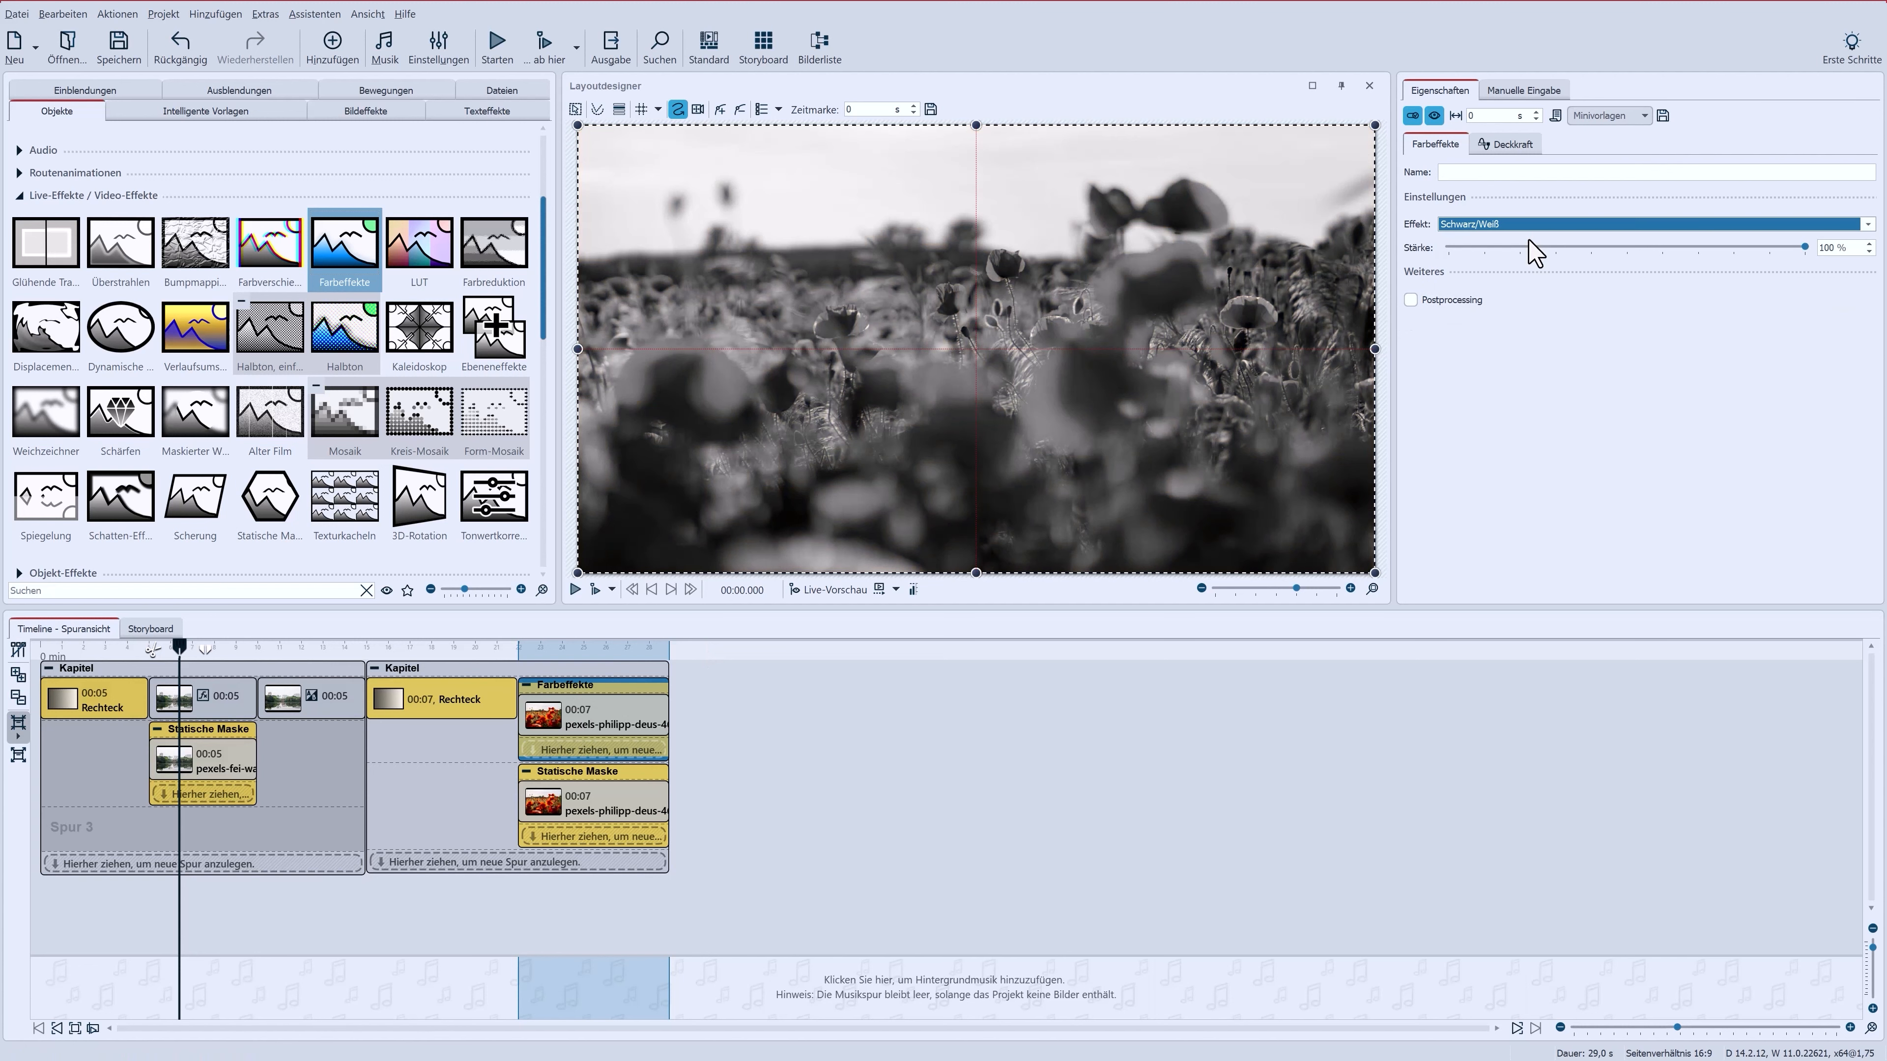
- Enlarge the poppy photo's radial mask beyond a scaling of 31,6 %, and set the background's Schwarz/Weiß strength to 79 %
click(589, 773)
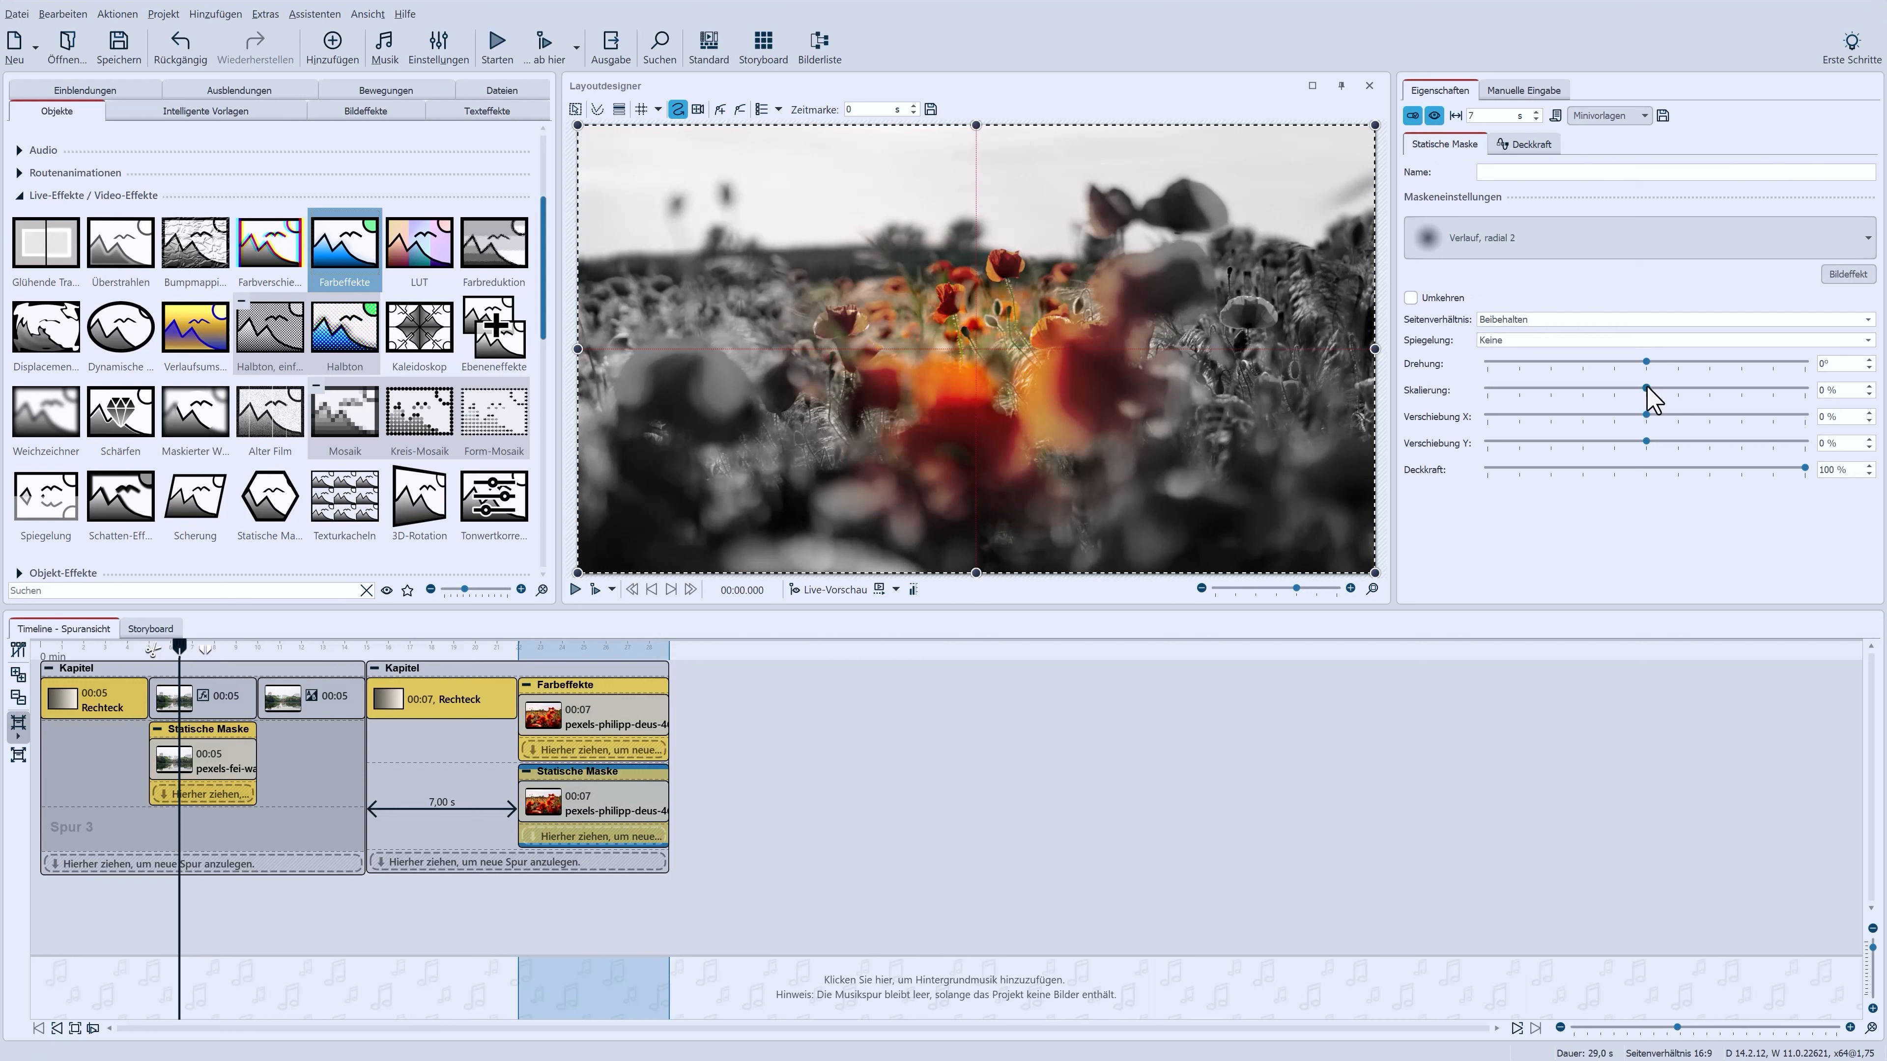
drag(1647, 388, 1696, 390)
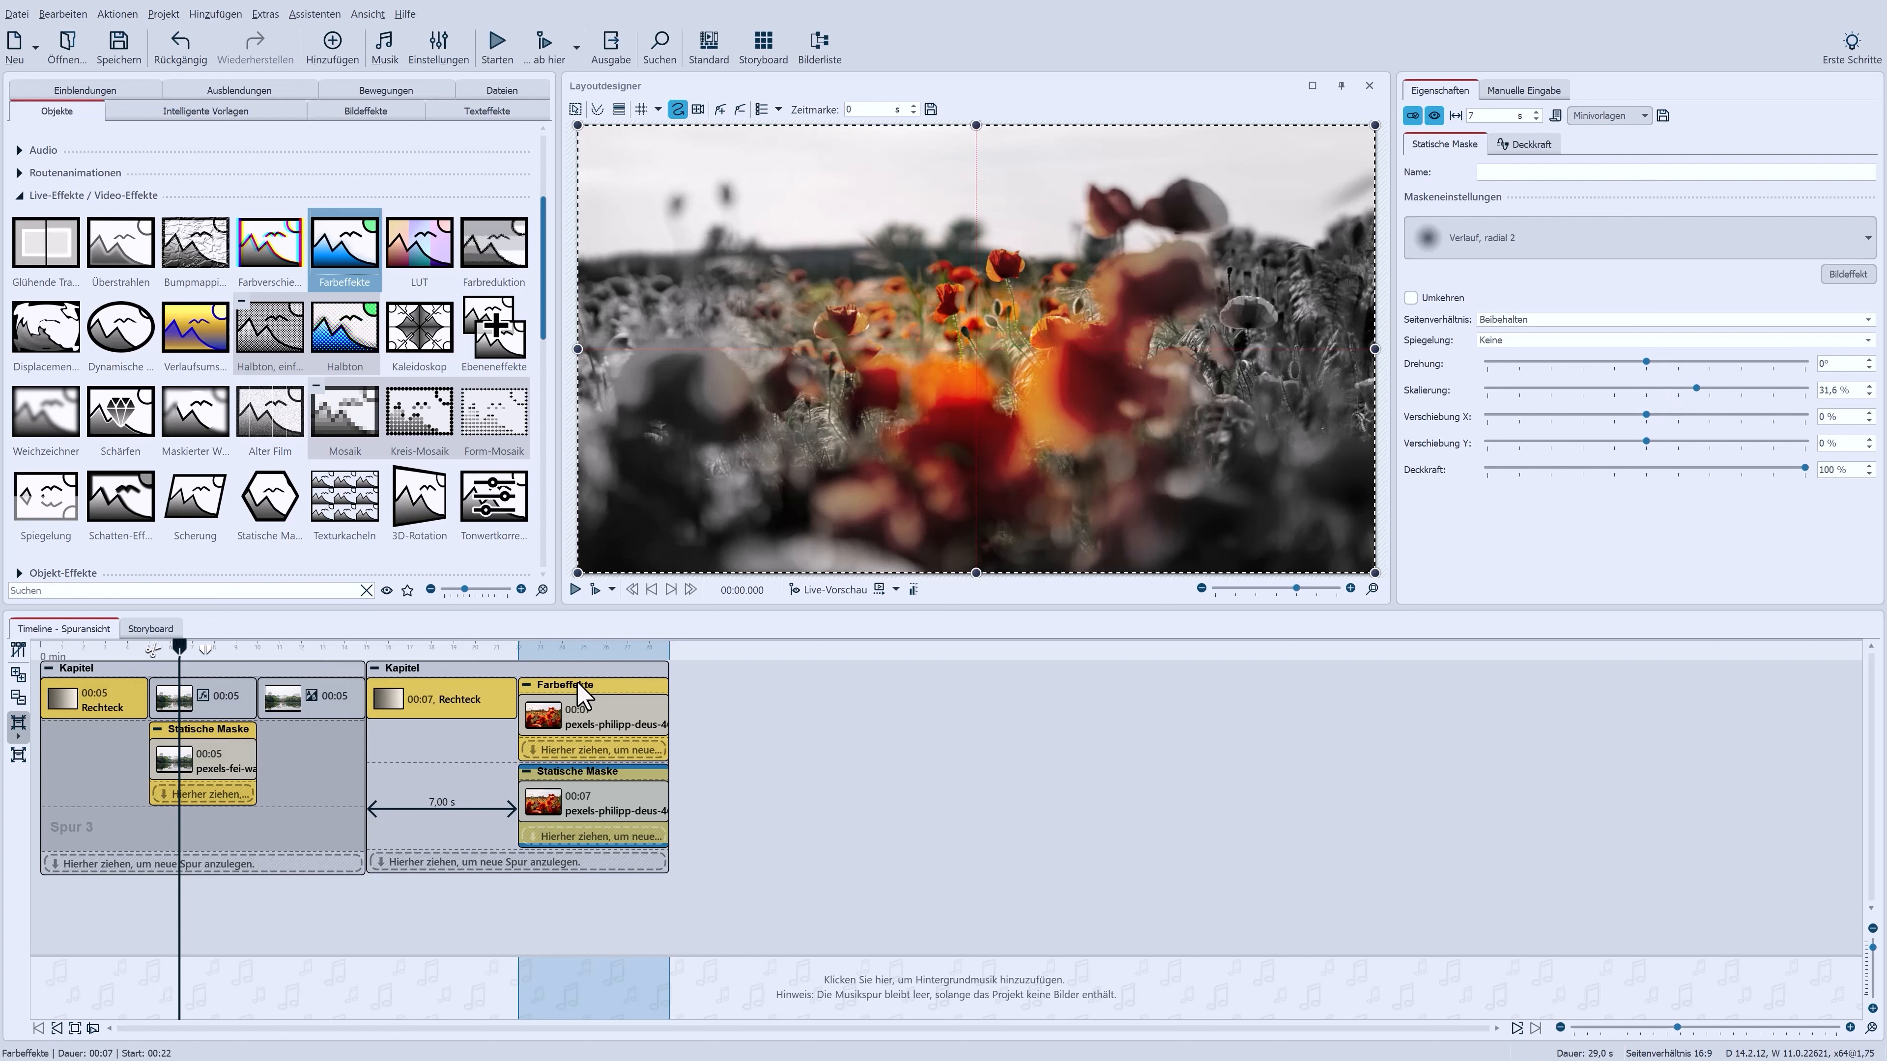
click(579, 695)
drag(1805, 248, 1732, 249)
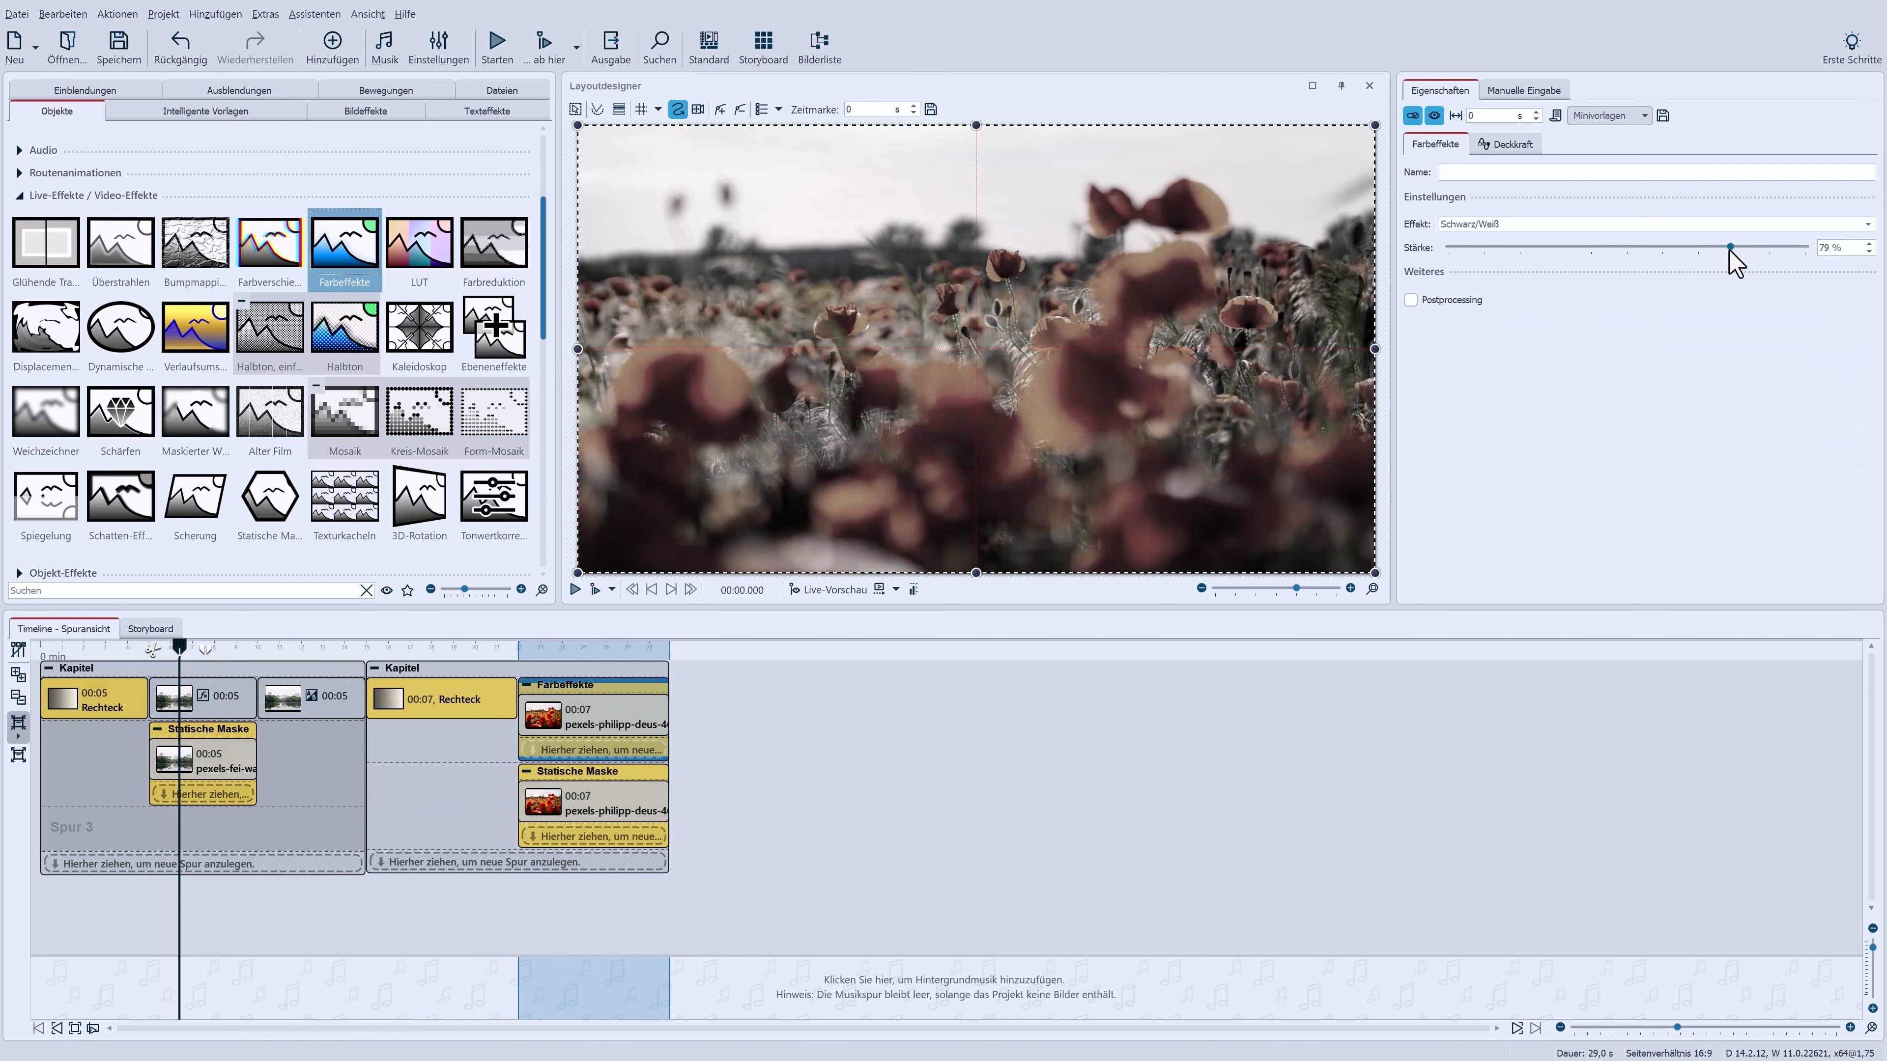
click(578, 781)
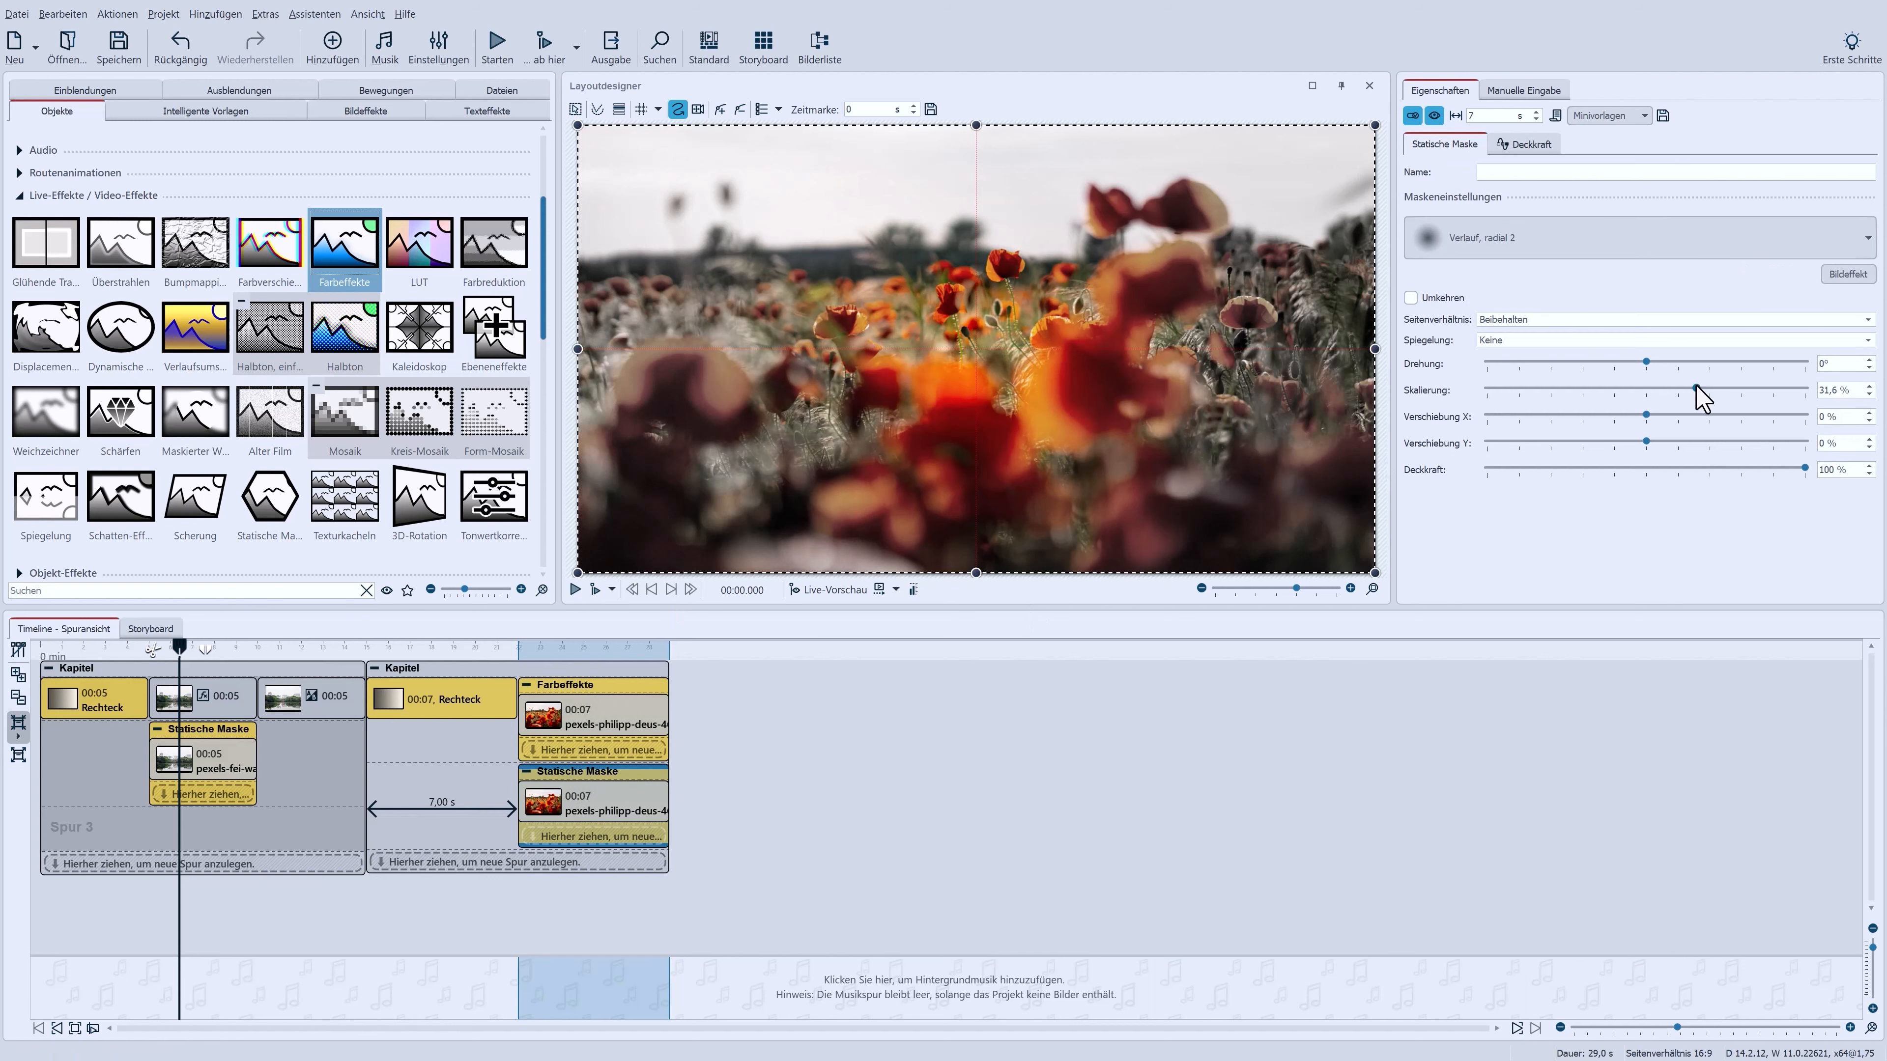
drag(1697, 387, 1743, 380)
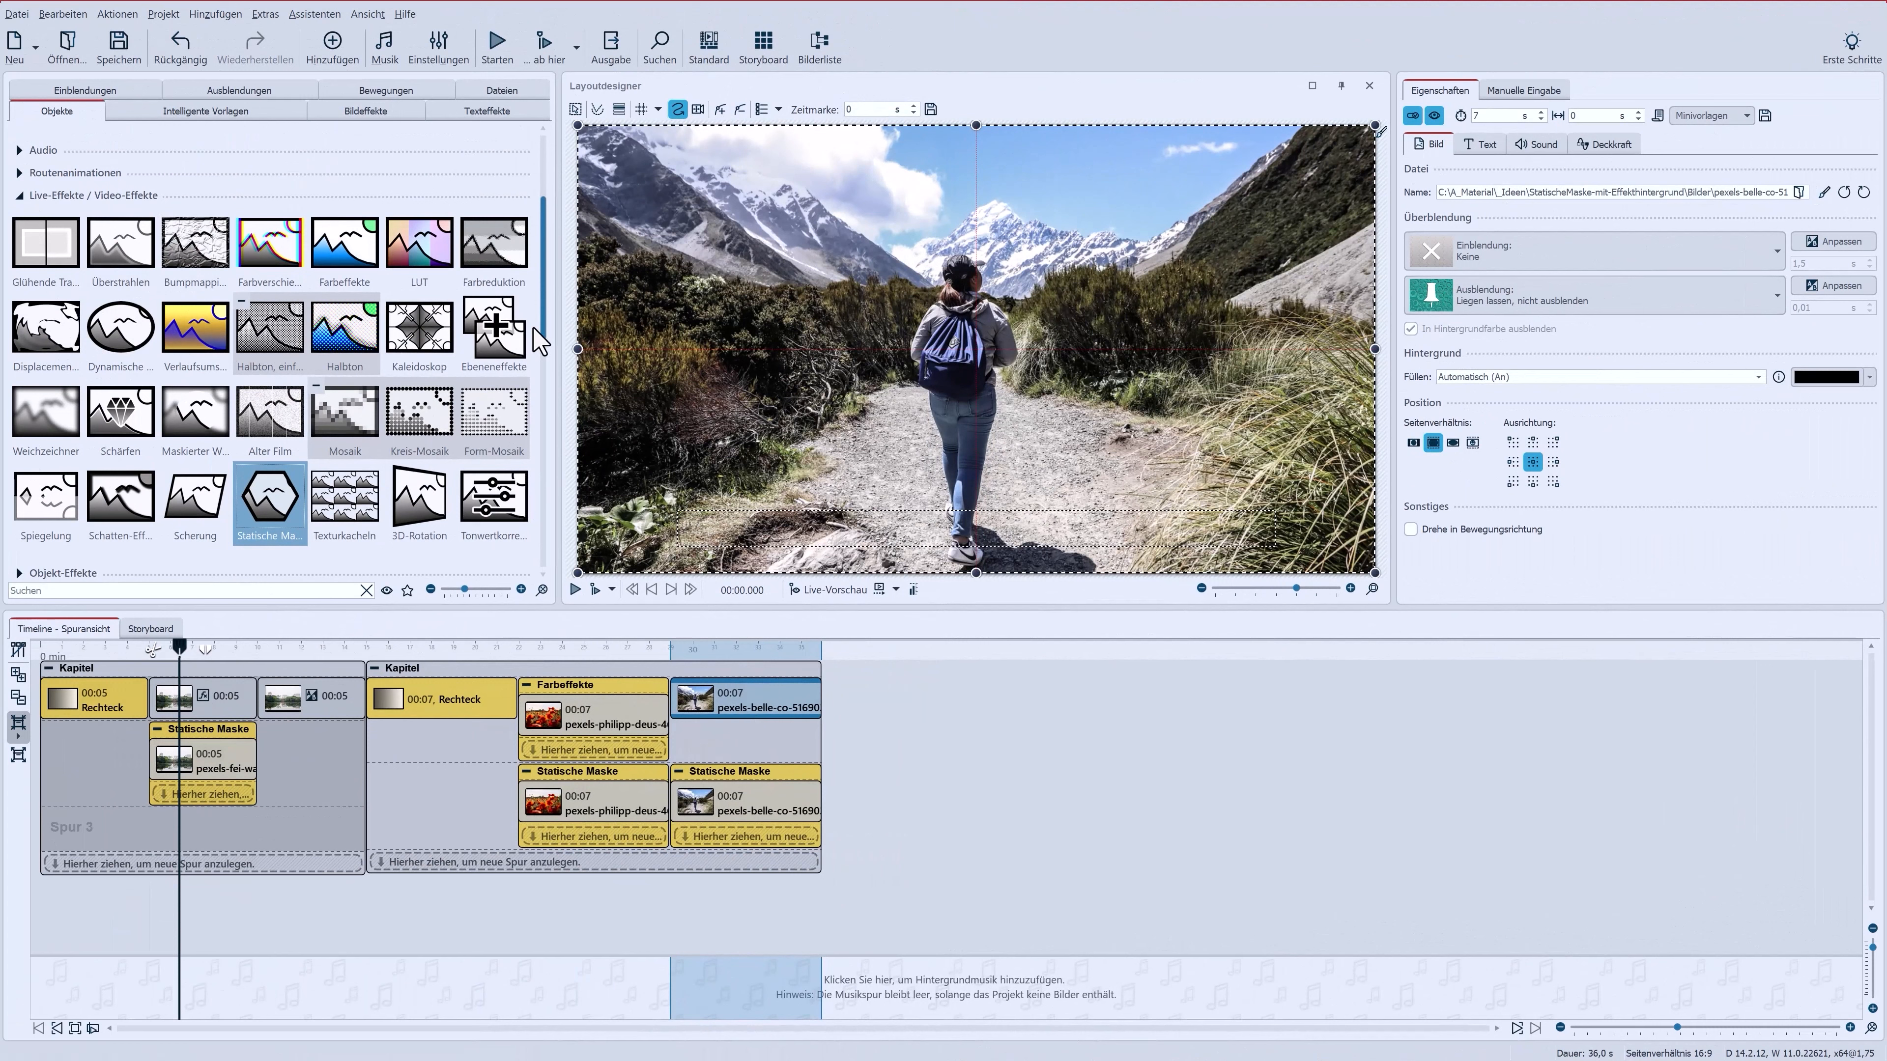
- Apply the Farbreduktion live effect to the unmasked background hiker photo and set its number of colours to 2,998
drag(492, 243, 719, 708)
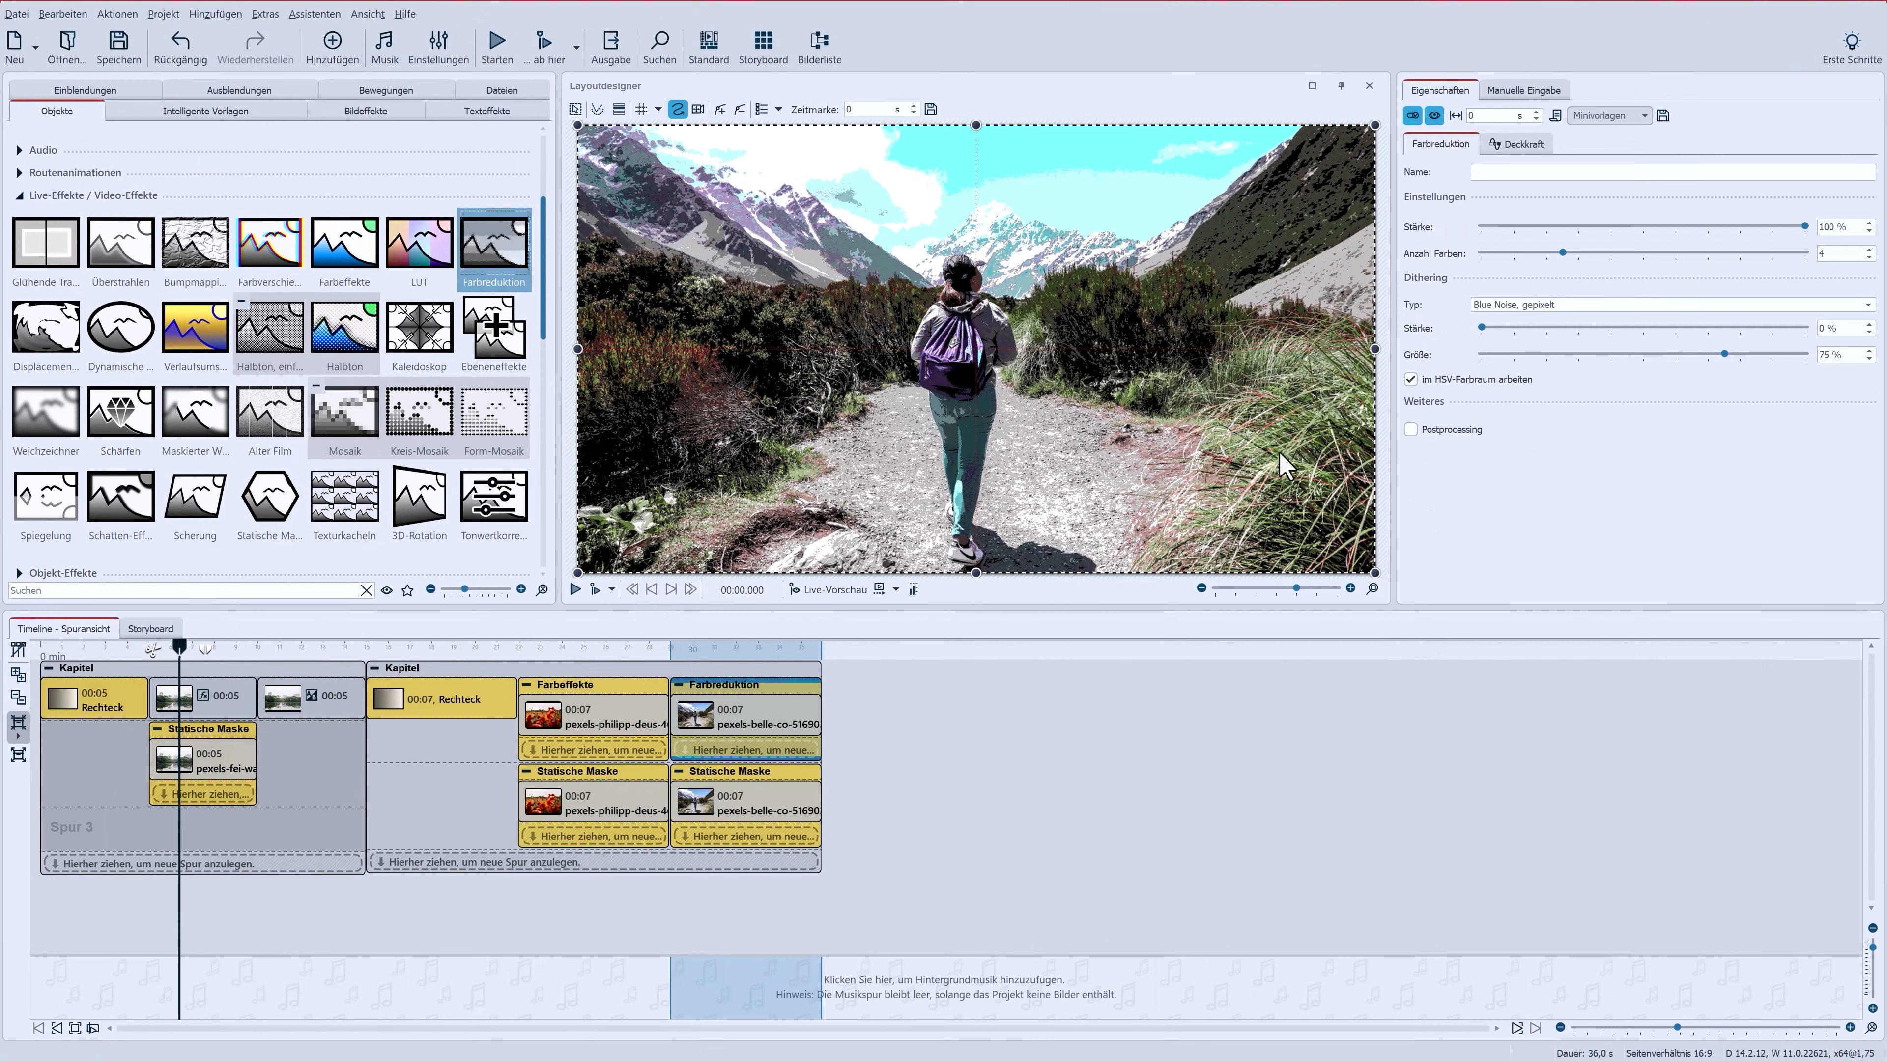
drag(1564, 254, 1558, 253)
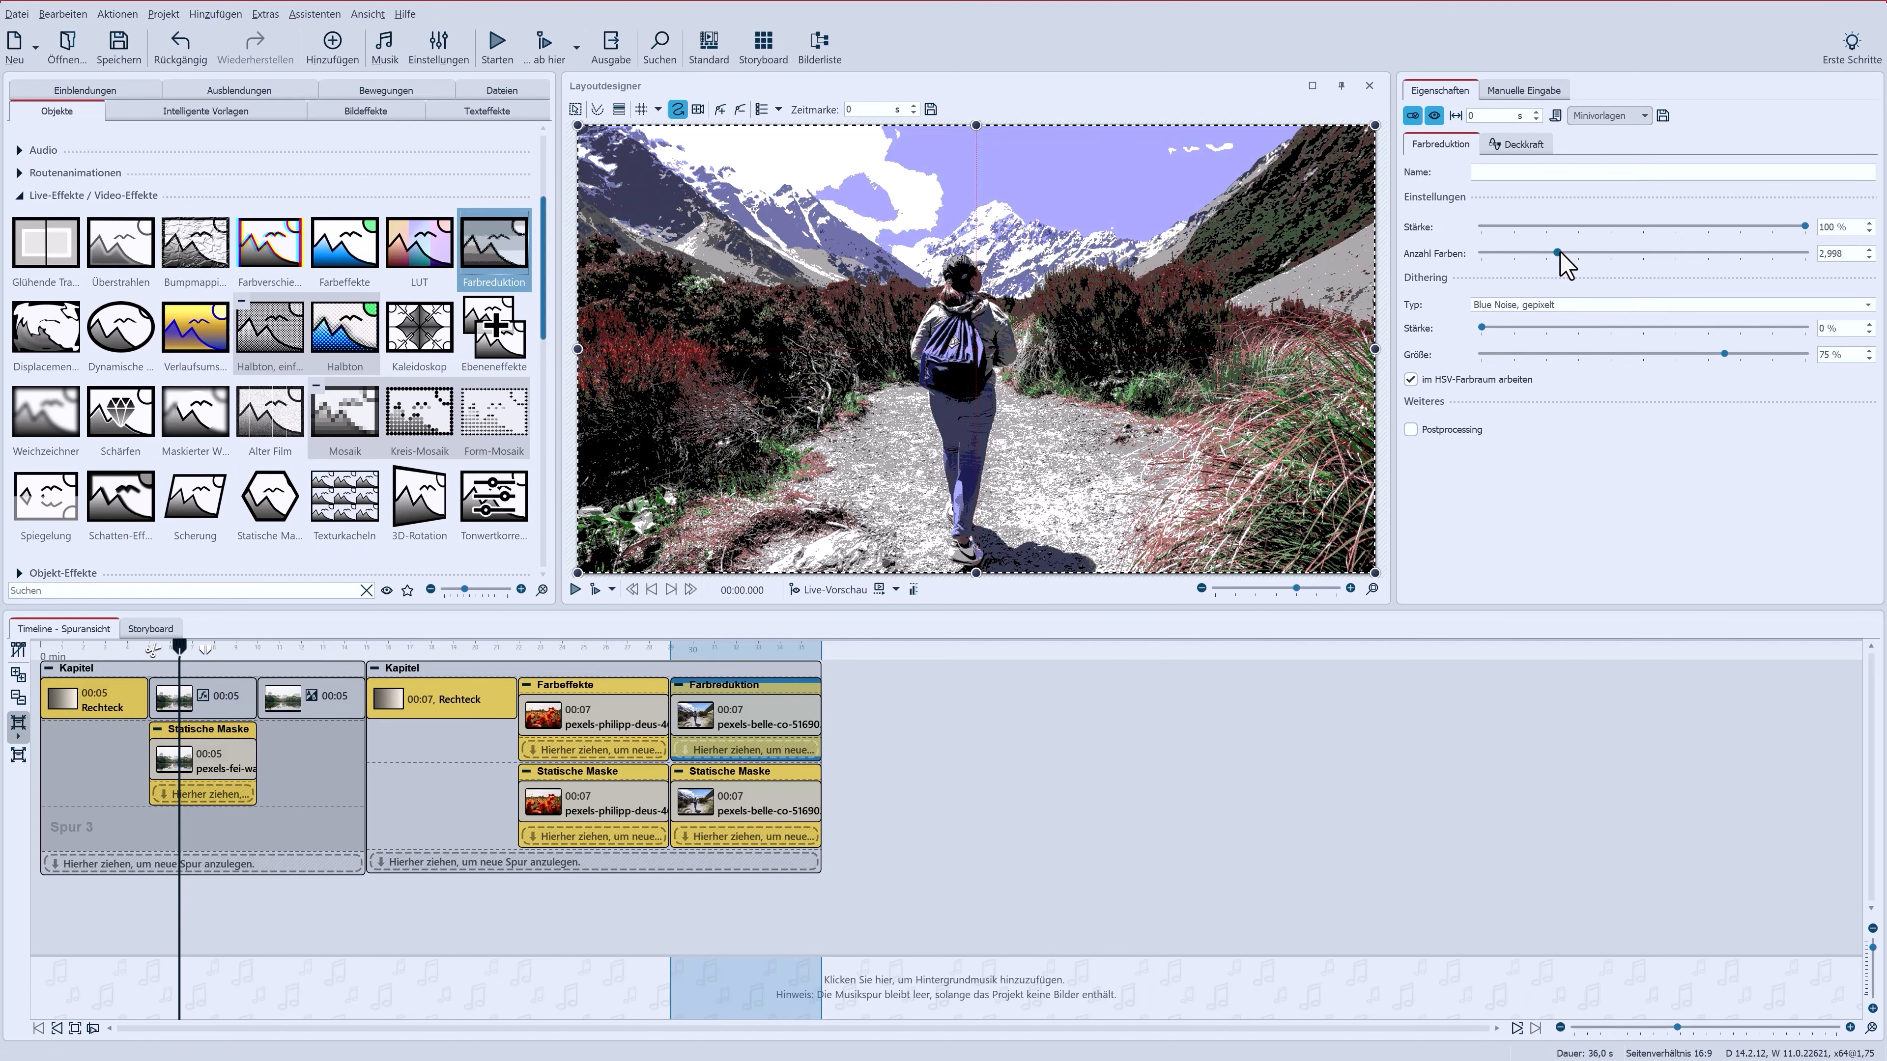
- Set the background hiker photo's Farbreduktion dithering type to Blue Noise, weich, and collapse the Farbreduktion object
click(1564, 305)
click(1568, 340)
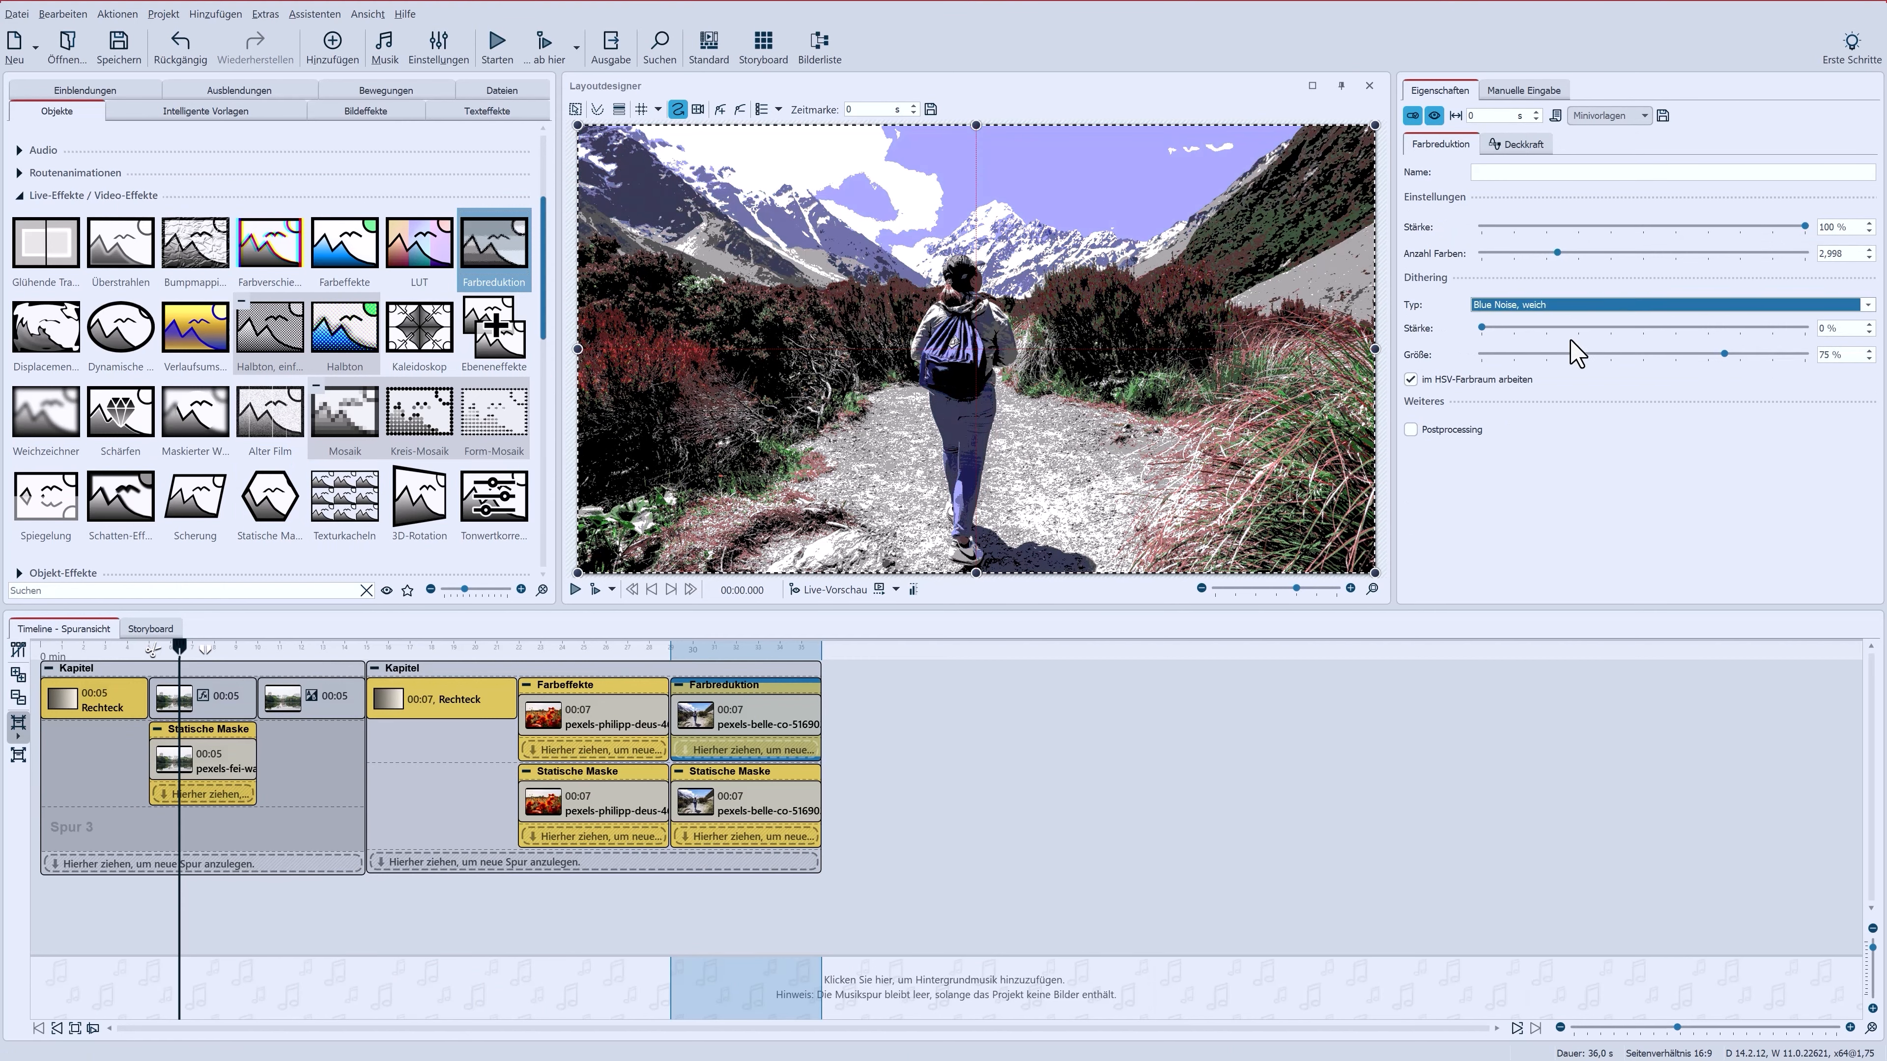
click(731, 774)
click(680, 687)
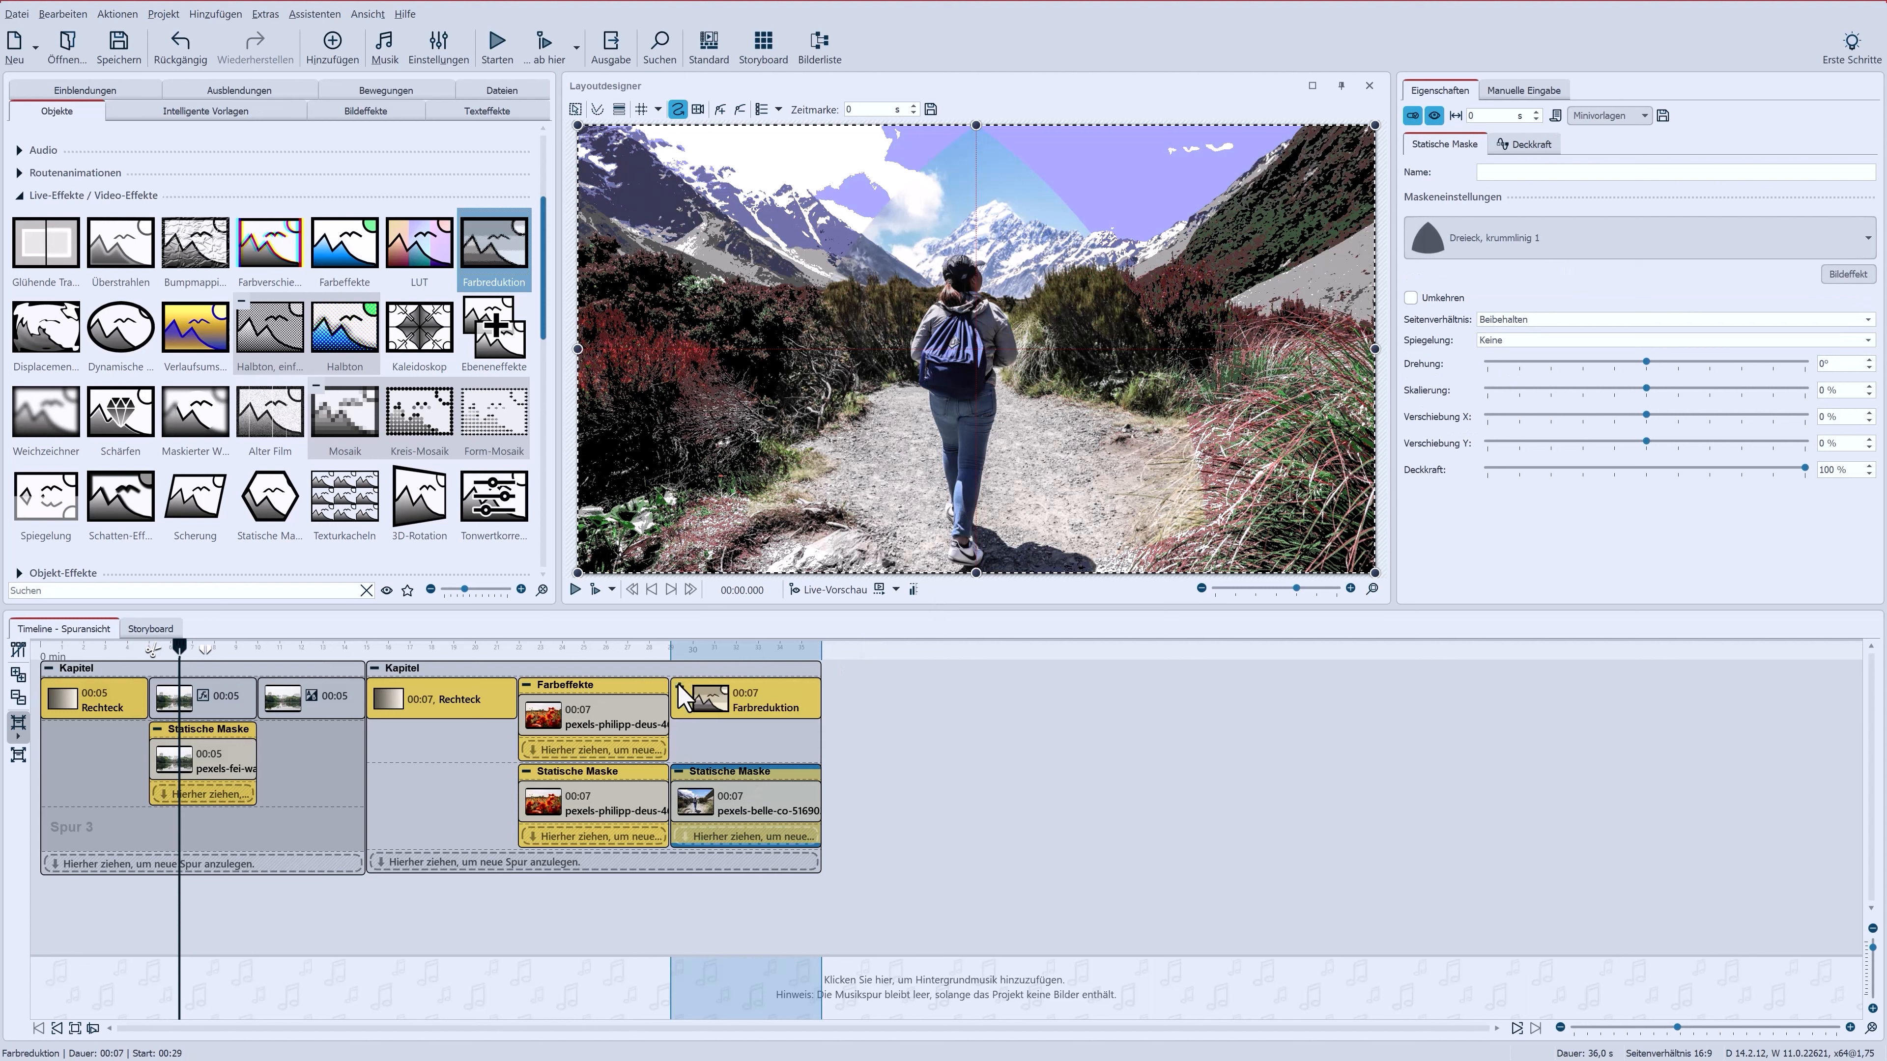
- Apply the Farbeffekte live effect to the colour-reduced background hiker photo, collapse it, and set its effect to Schwarz/Weiß
drag(333, 245, 736, 706)
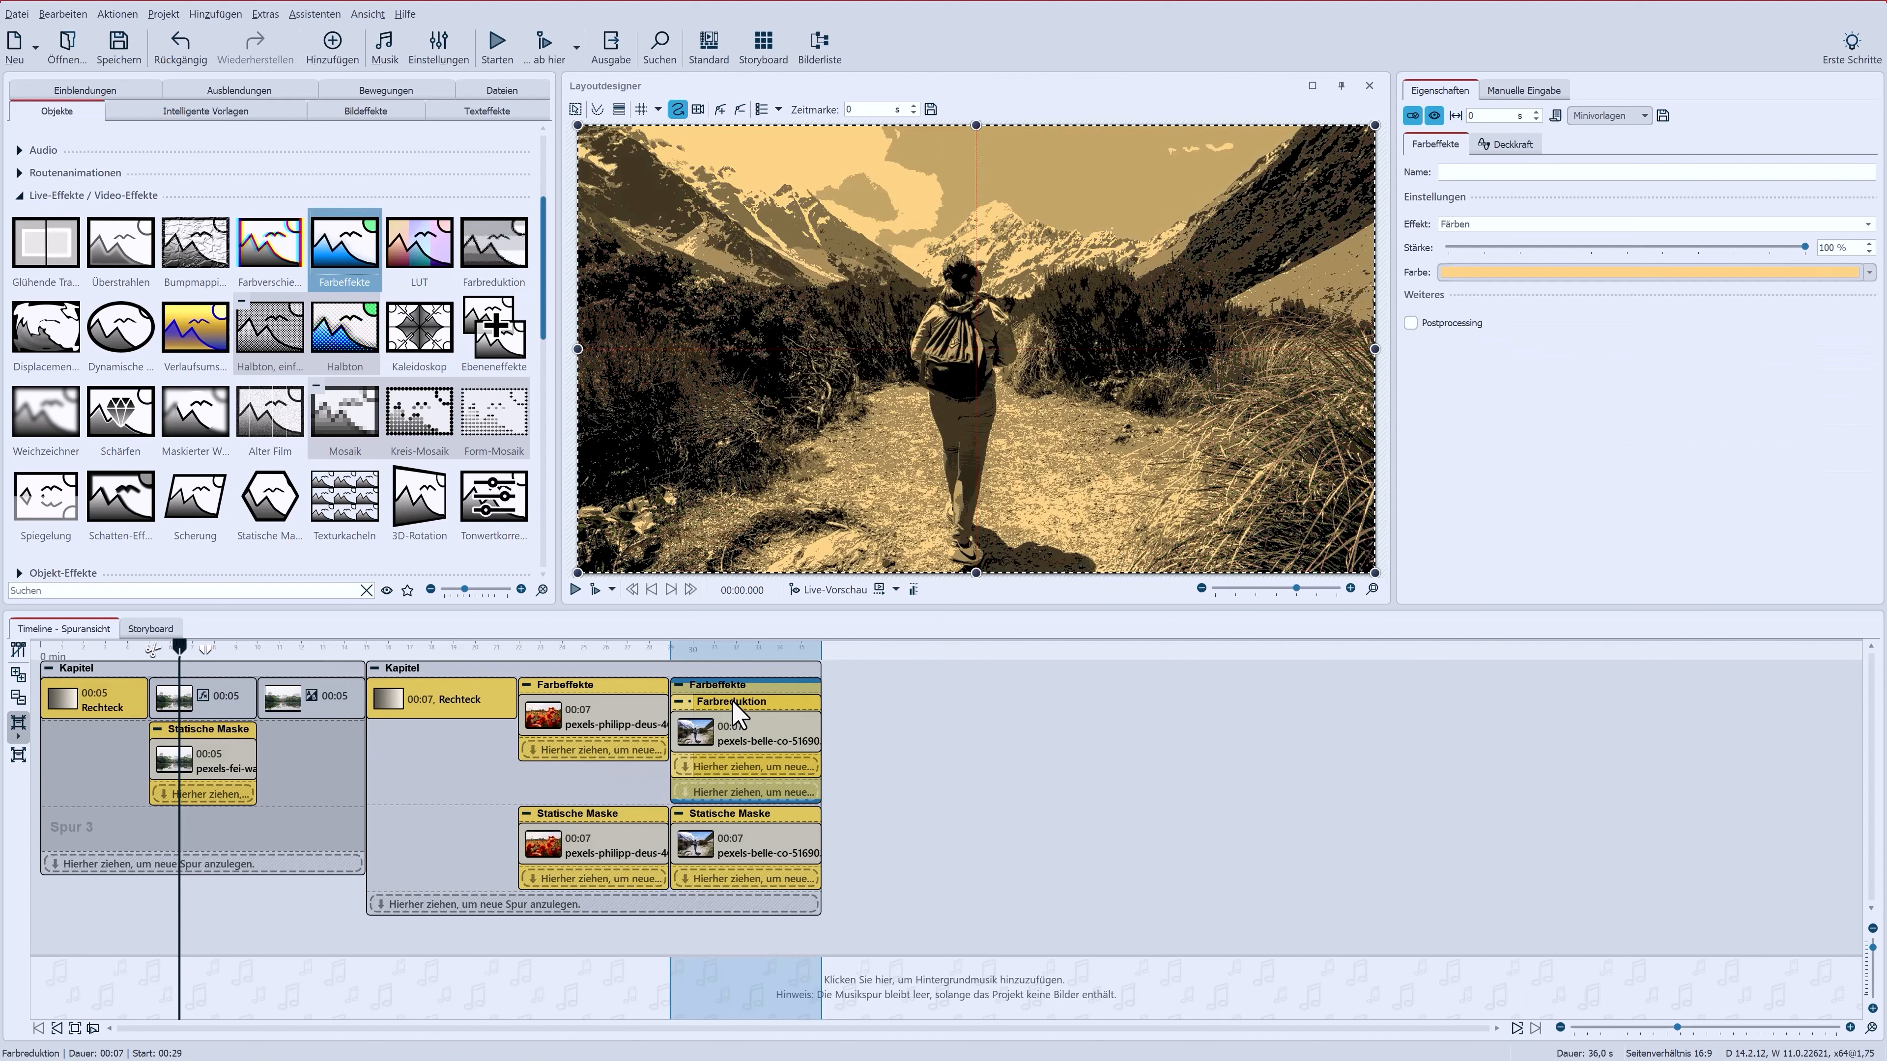
click(679, 684)
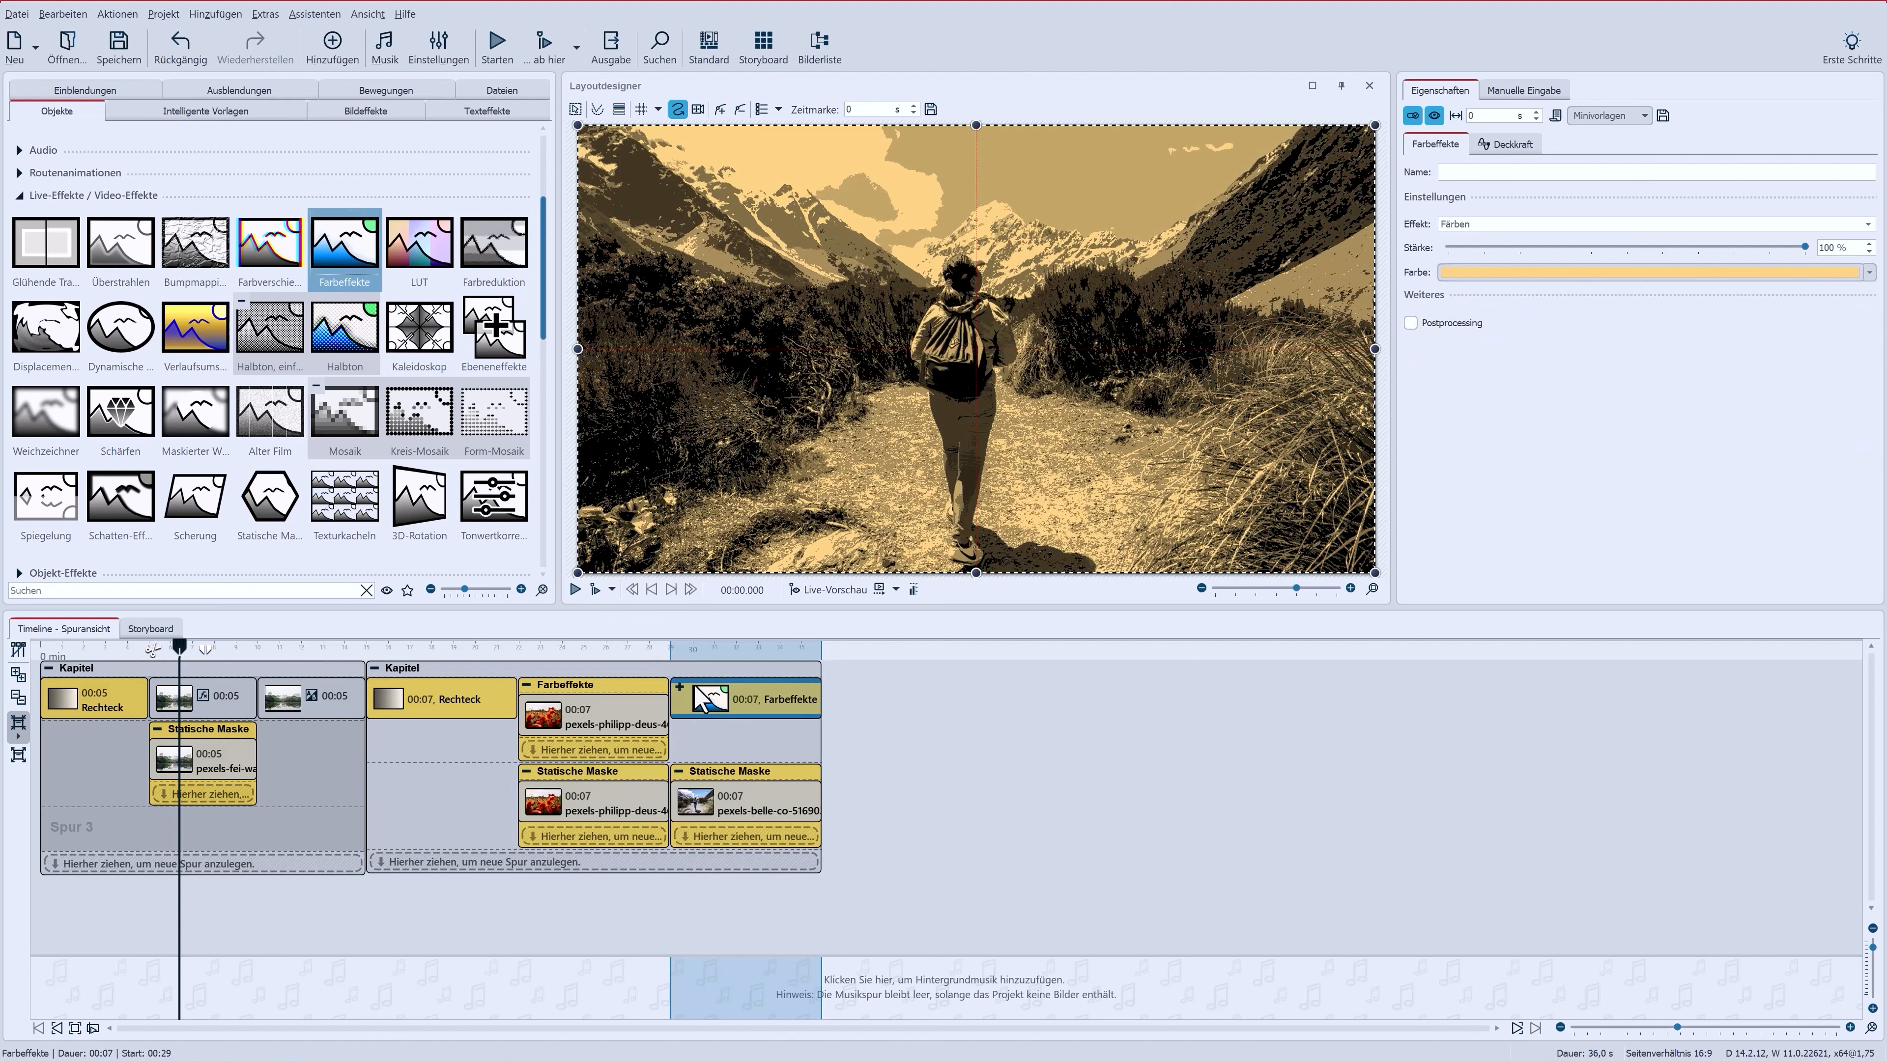
click(1520, 238)
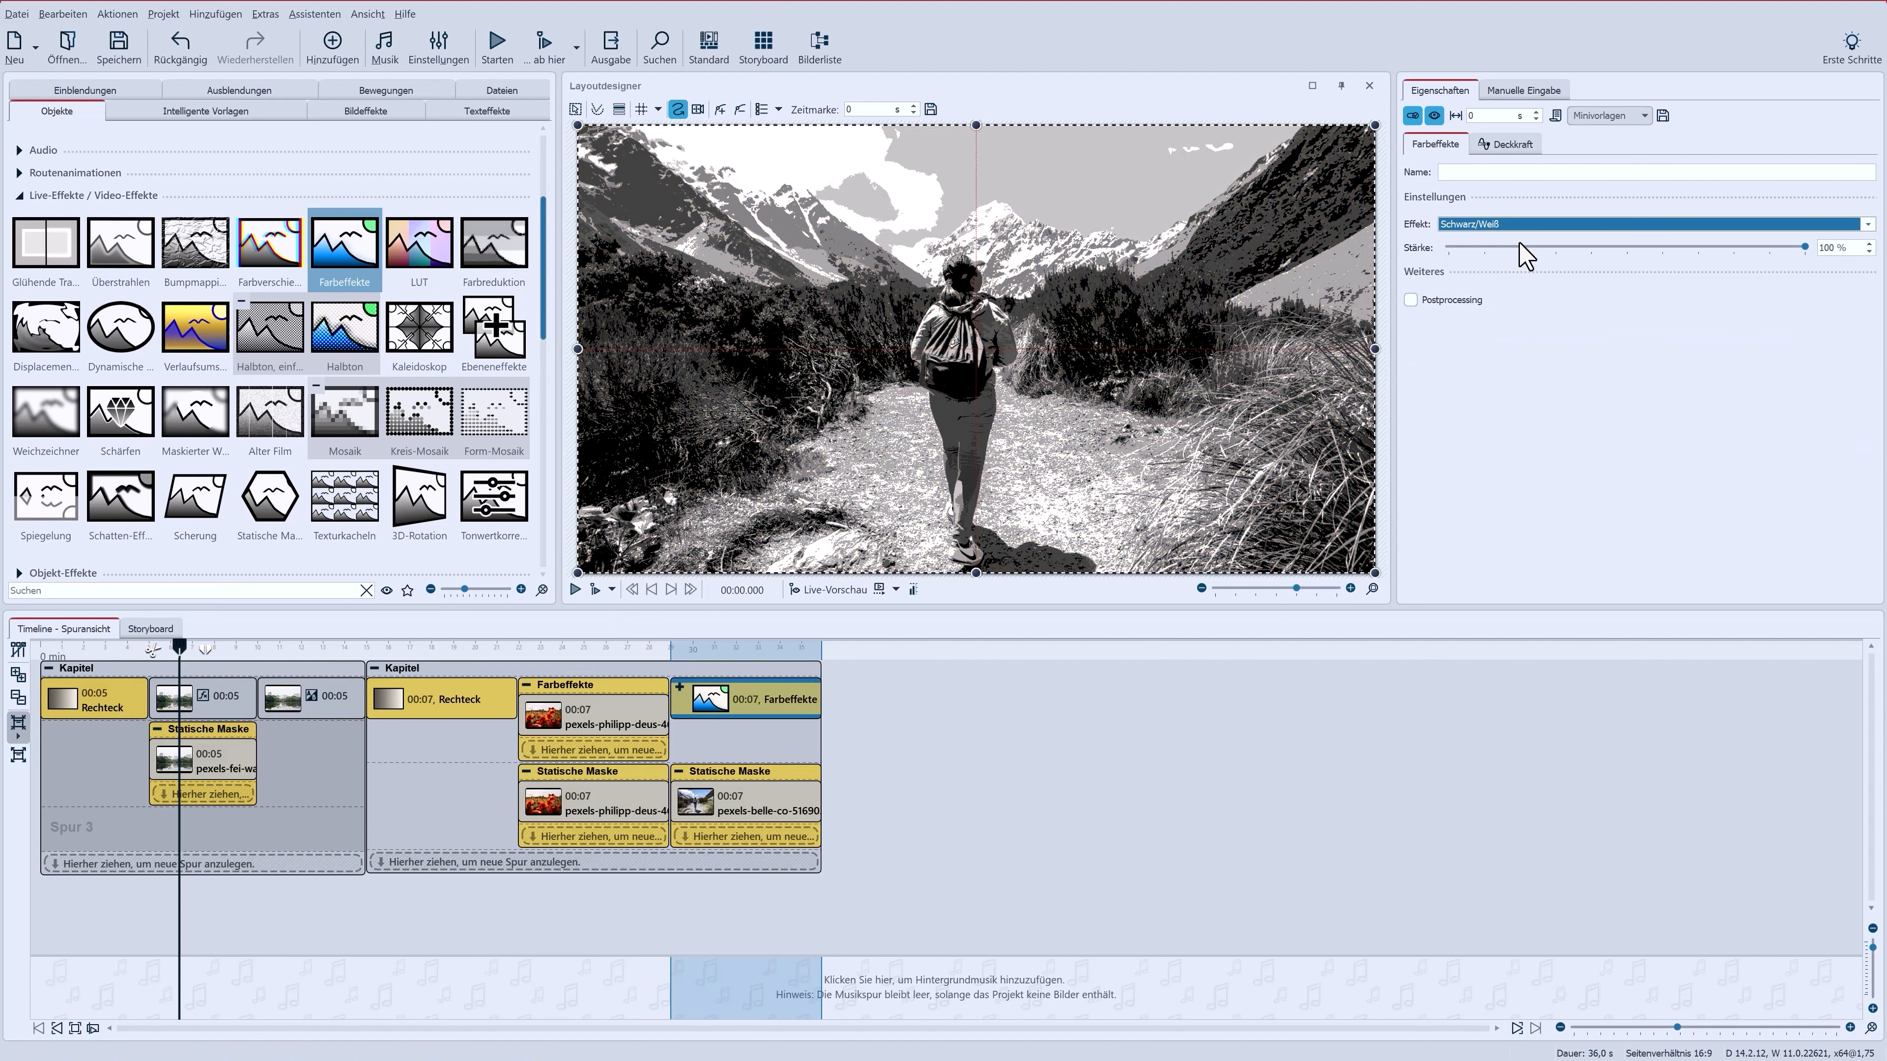
click(737, 773)
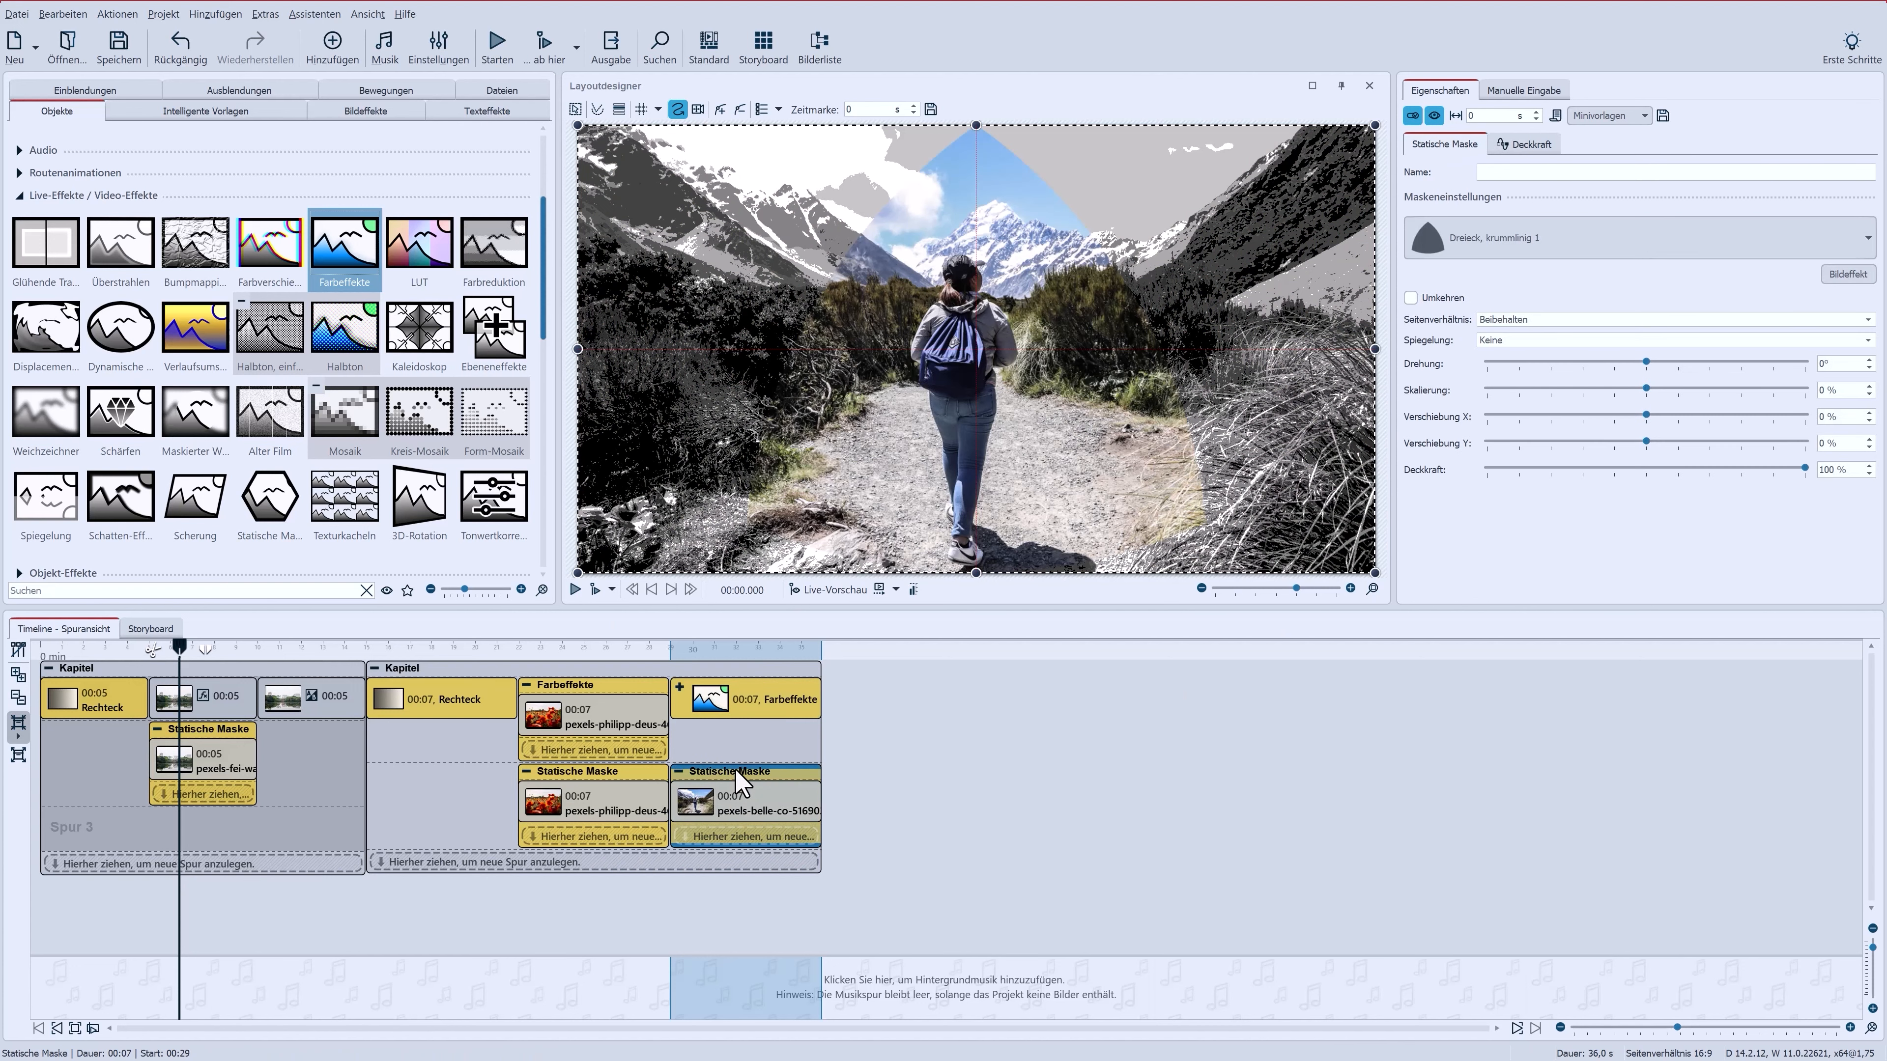
- Try a Zoom & Kameraschwenk on the masked hiker photo by adding a second camera mark with a smaller frame centred on the photo
click(739, 821)
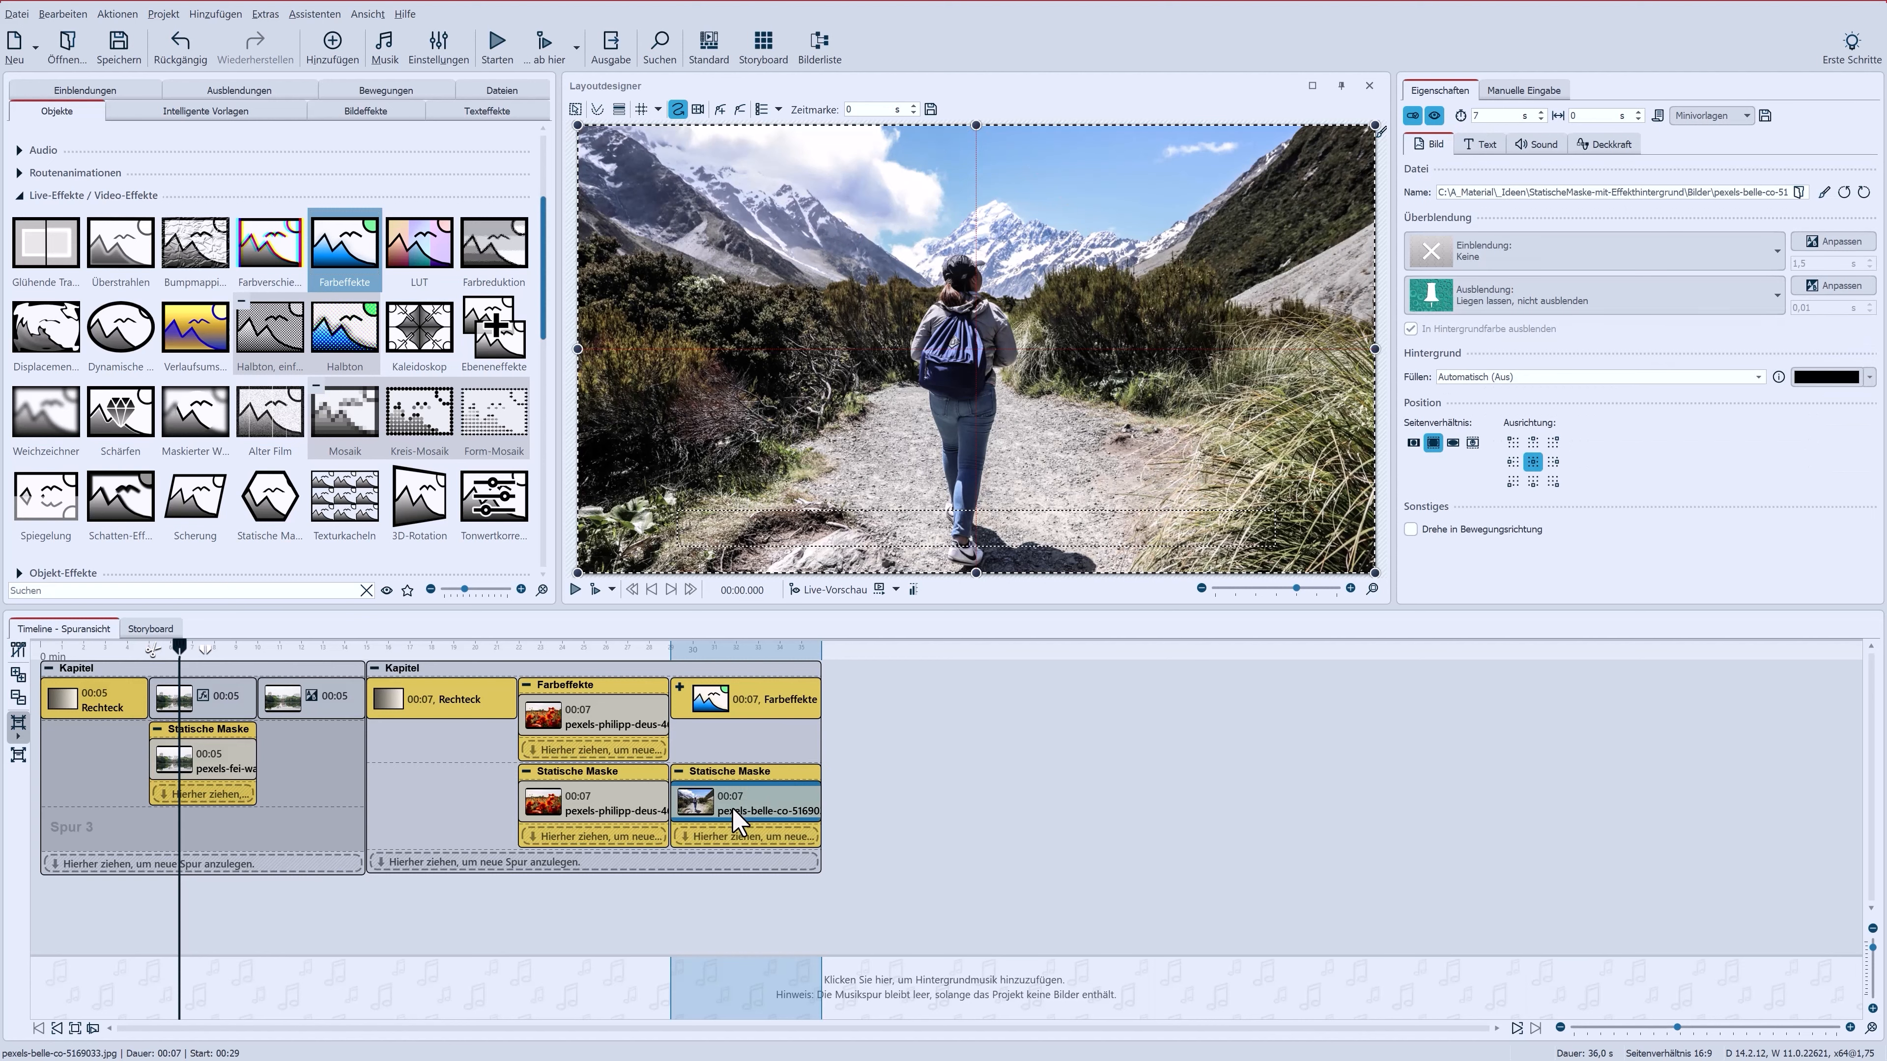
click(698, 109)
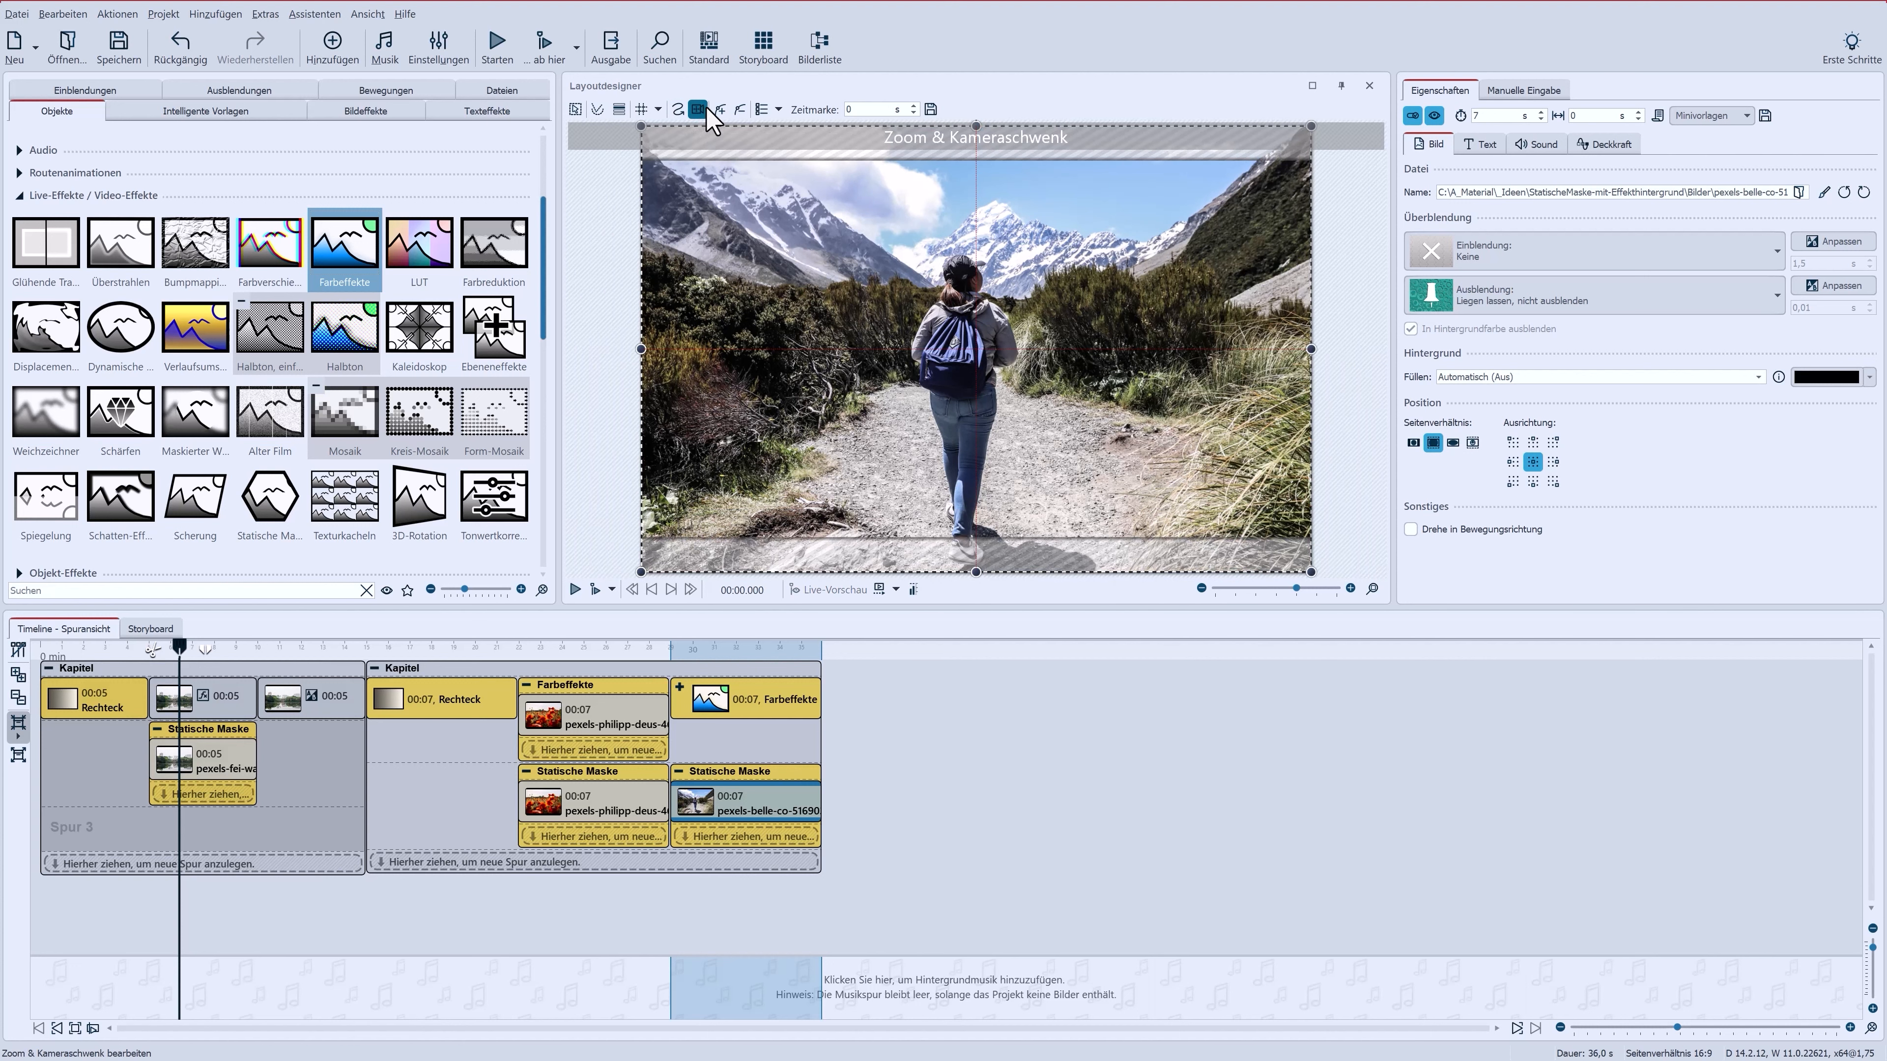
click(720, 110)
drag(711, 174, 750, 222)
drag(920, 431, 829, 363)
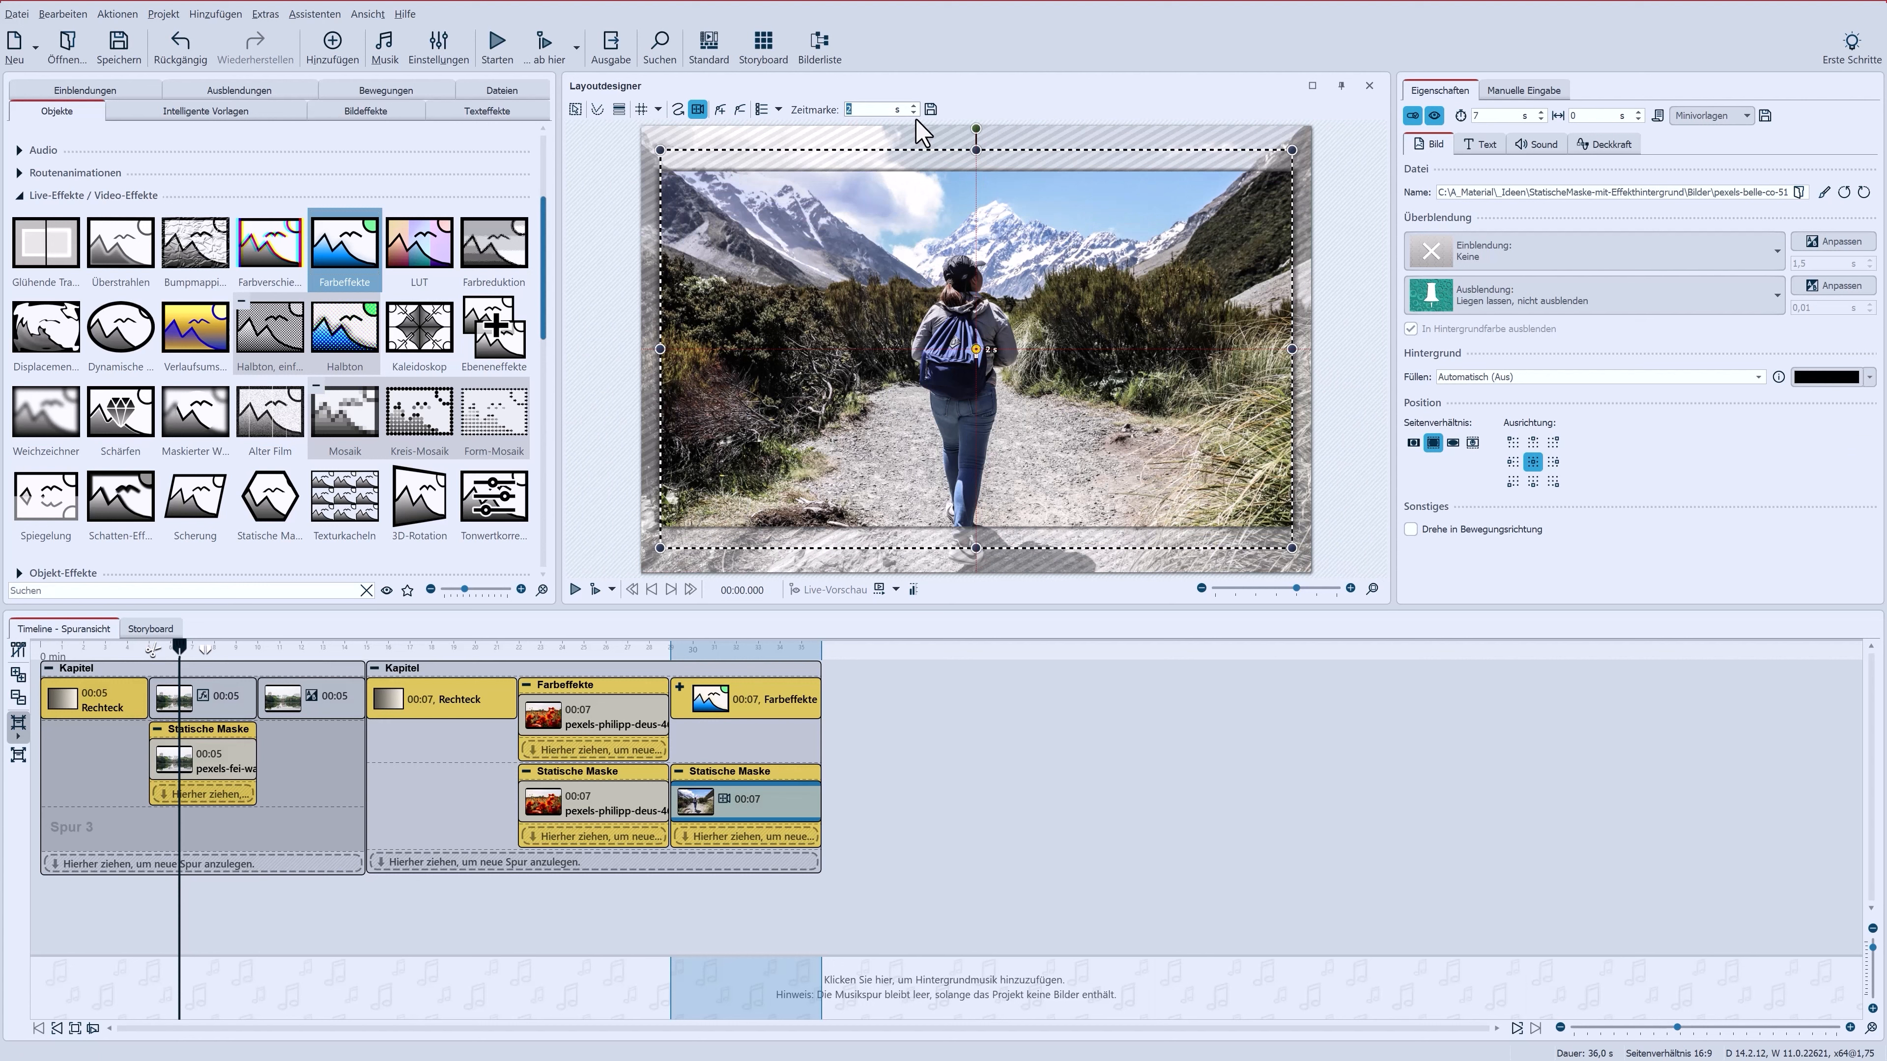
- Delete the added camera mark from the masked hiker photo and return to editing the Bewegungspfad
click(675, 654)
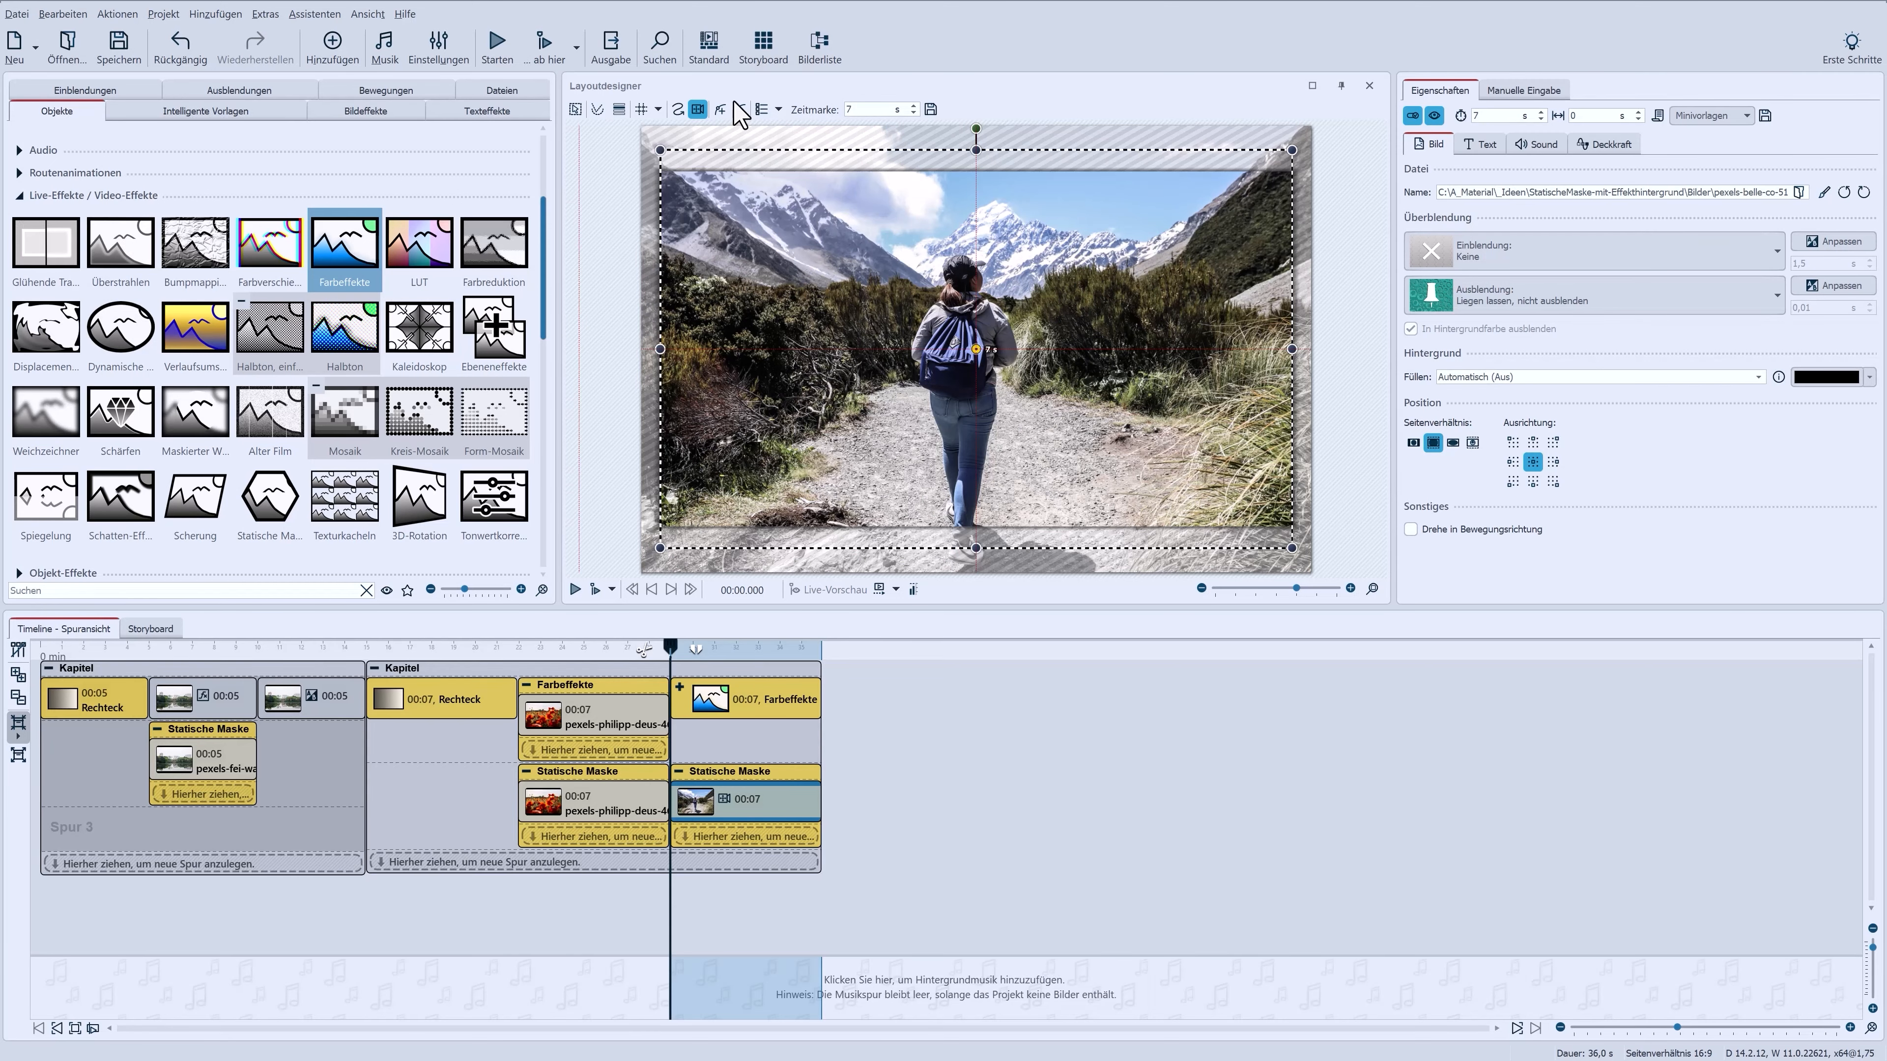
click(736, 113)
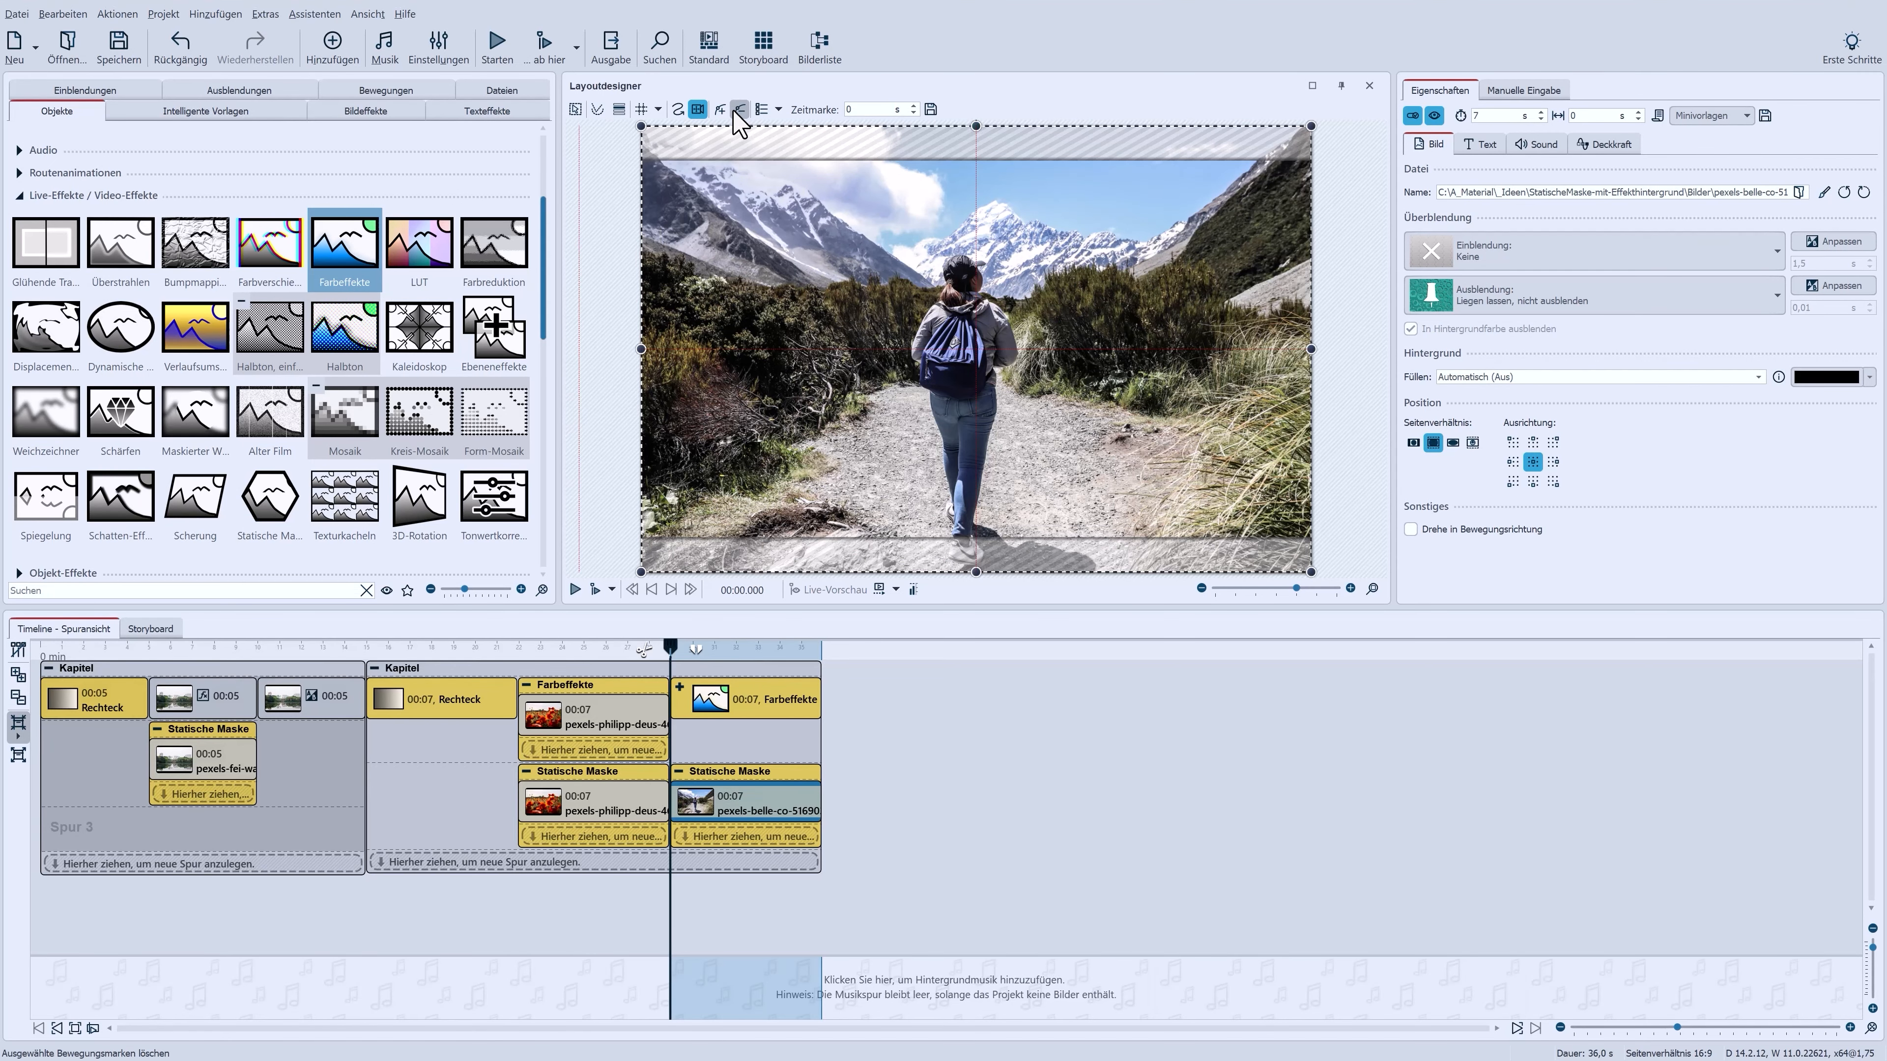
click(678, 110)
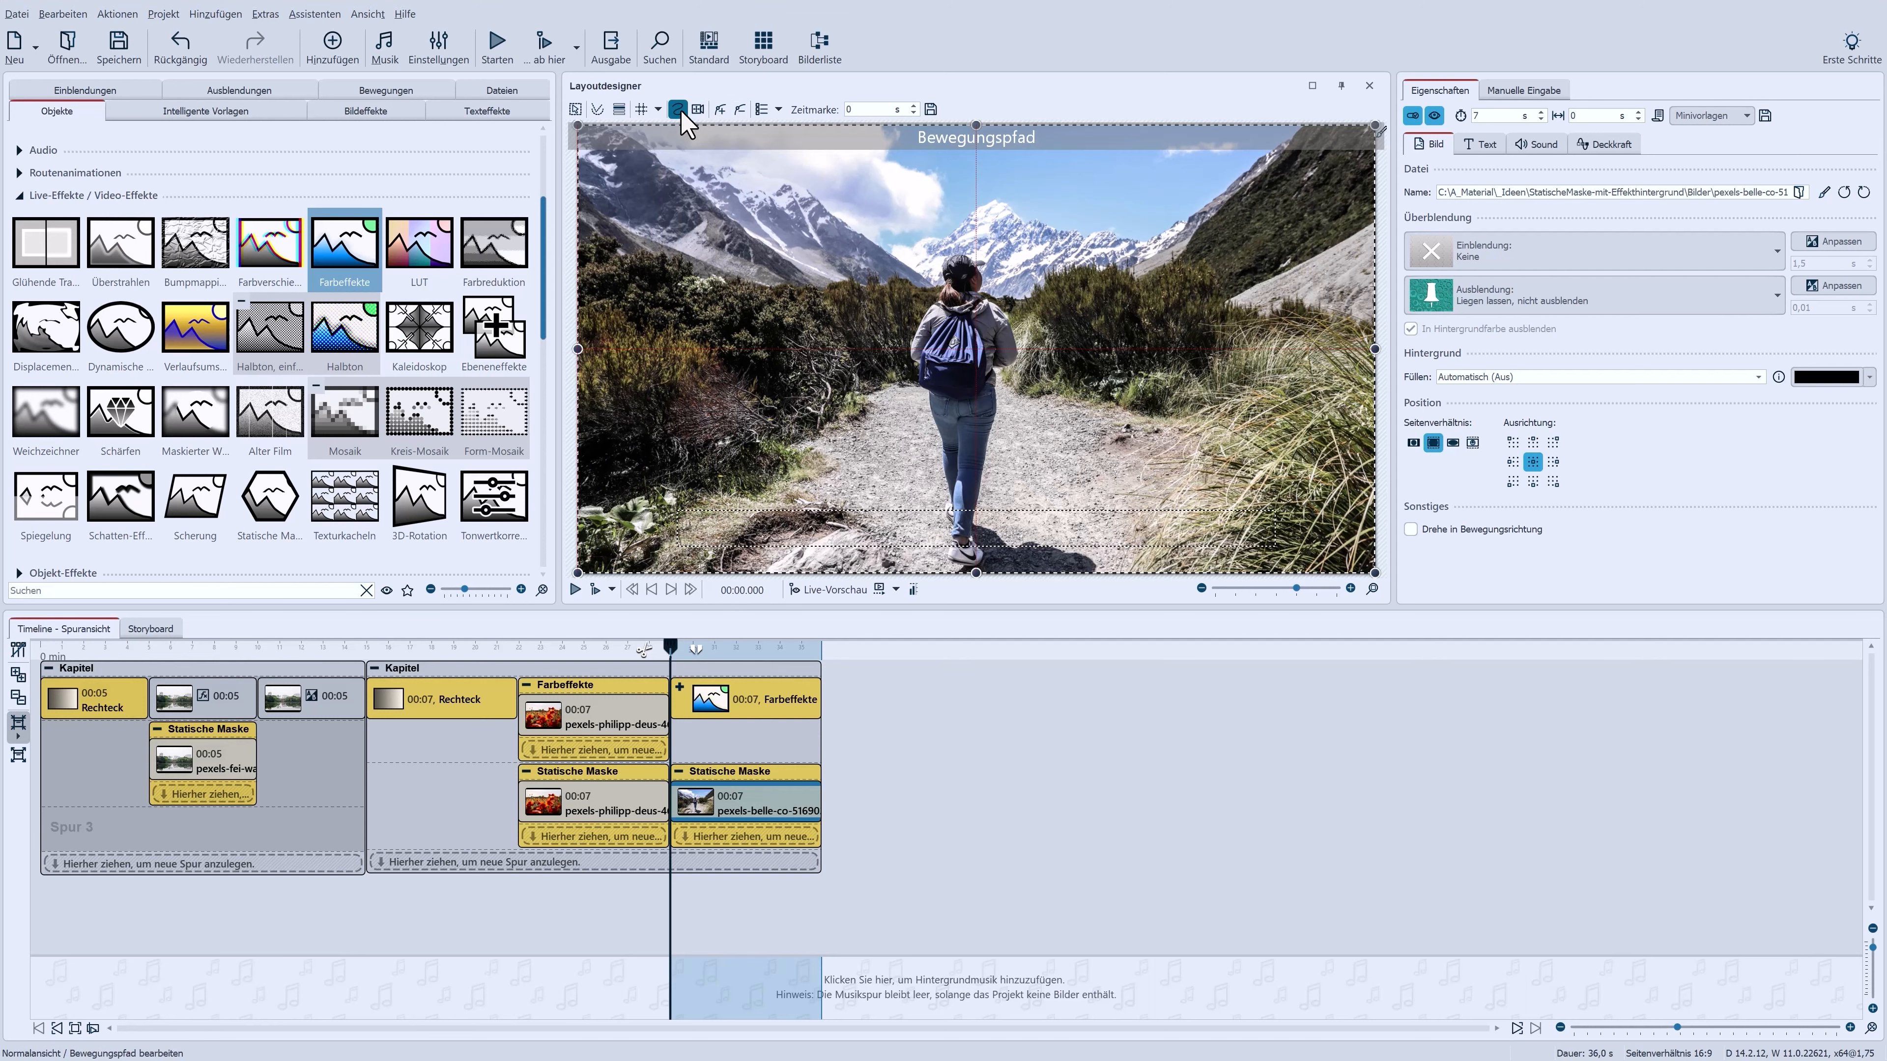
- Add a second motion mark to the hiker photo's Statische Maske, centred at X 50 % and Y 50 %, with Z set to 35 %
click(751, 780)
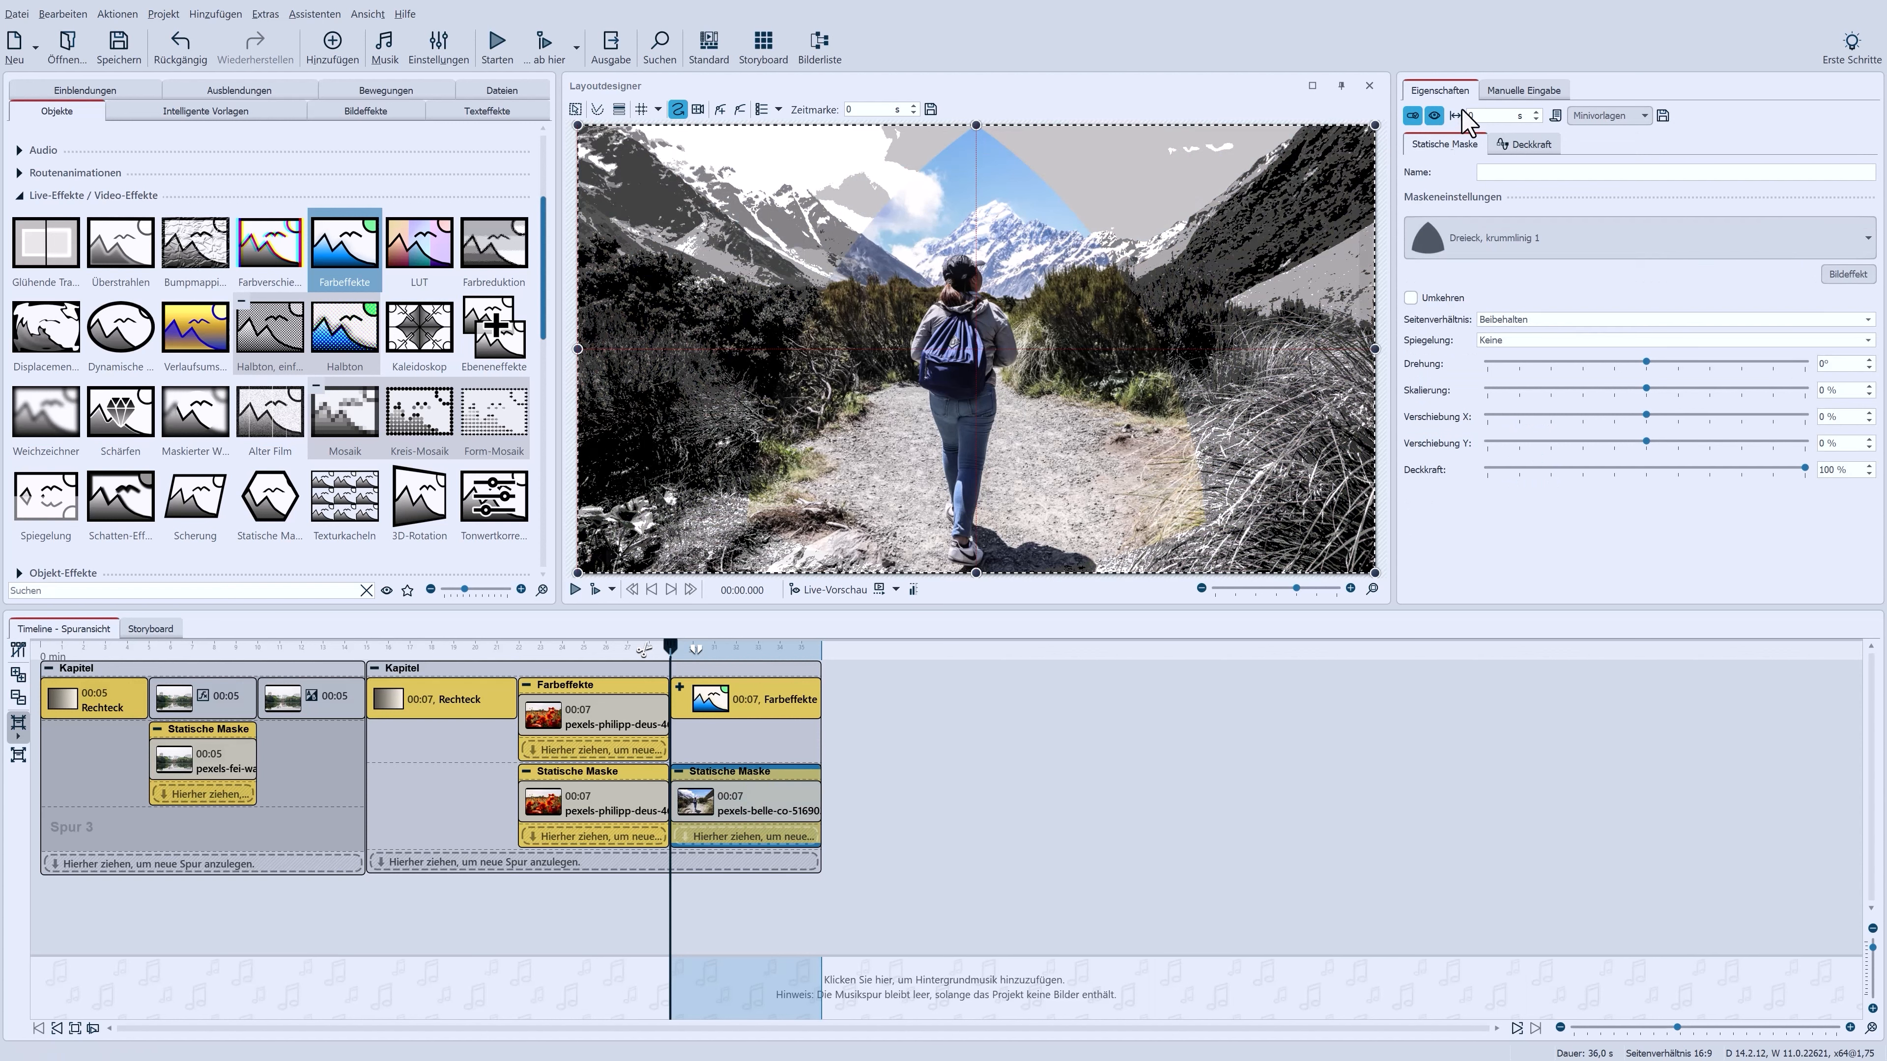
click(1519, 93)
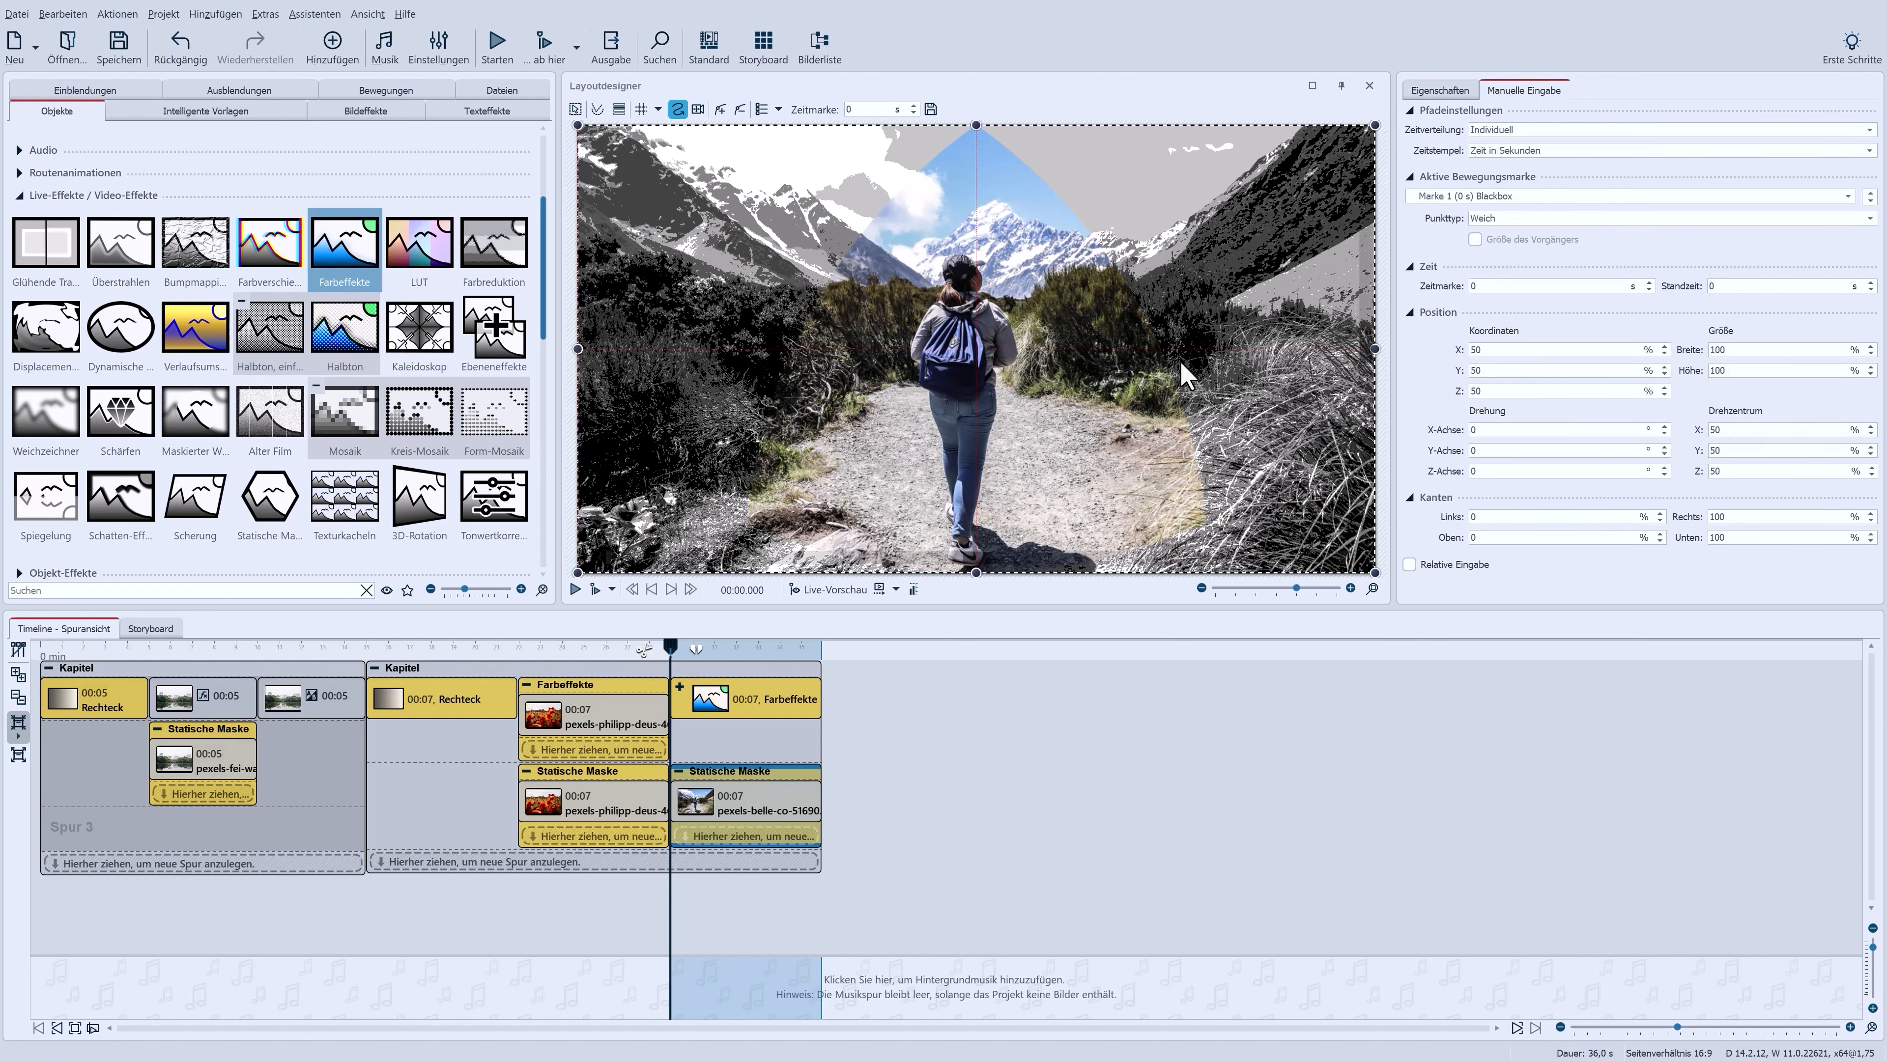
click(720, 110)
drag(1056, 394, 977, 349)
double_click(1480, 391)
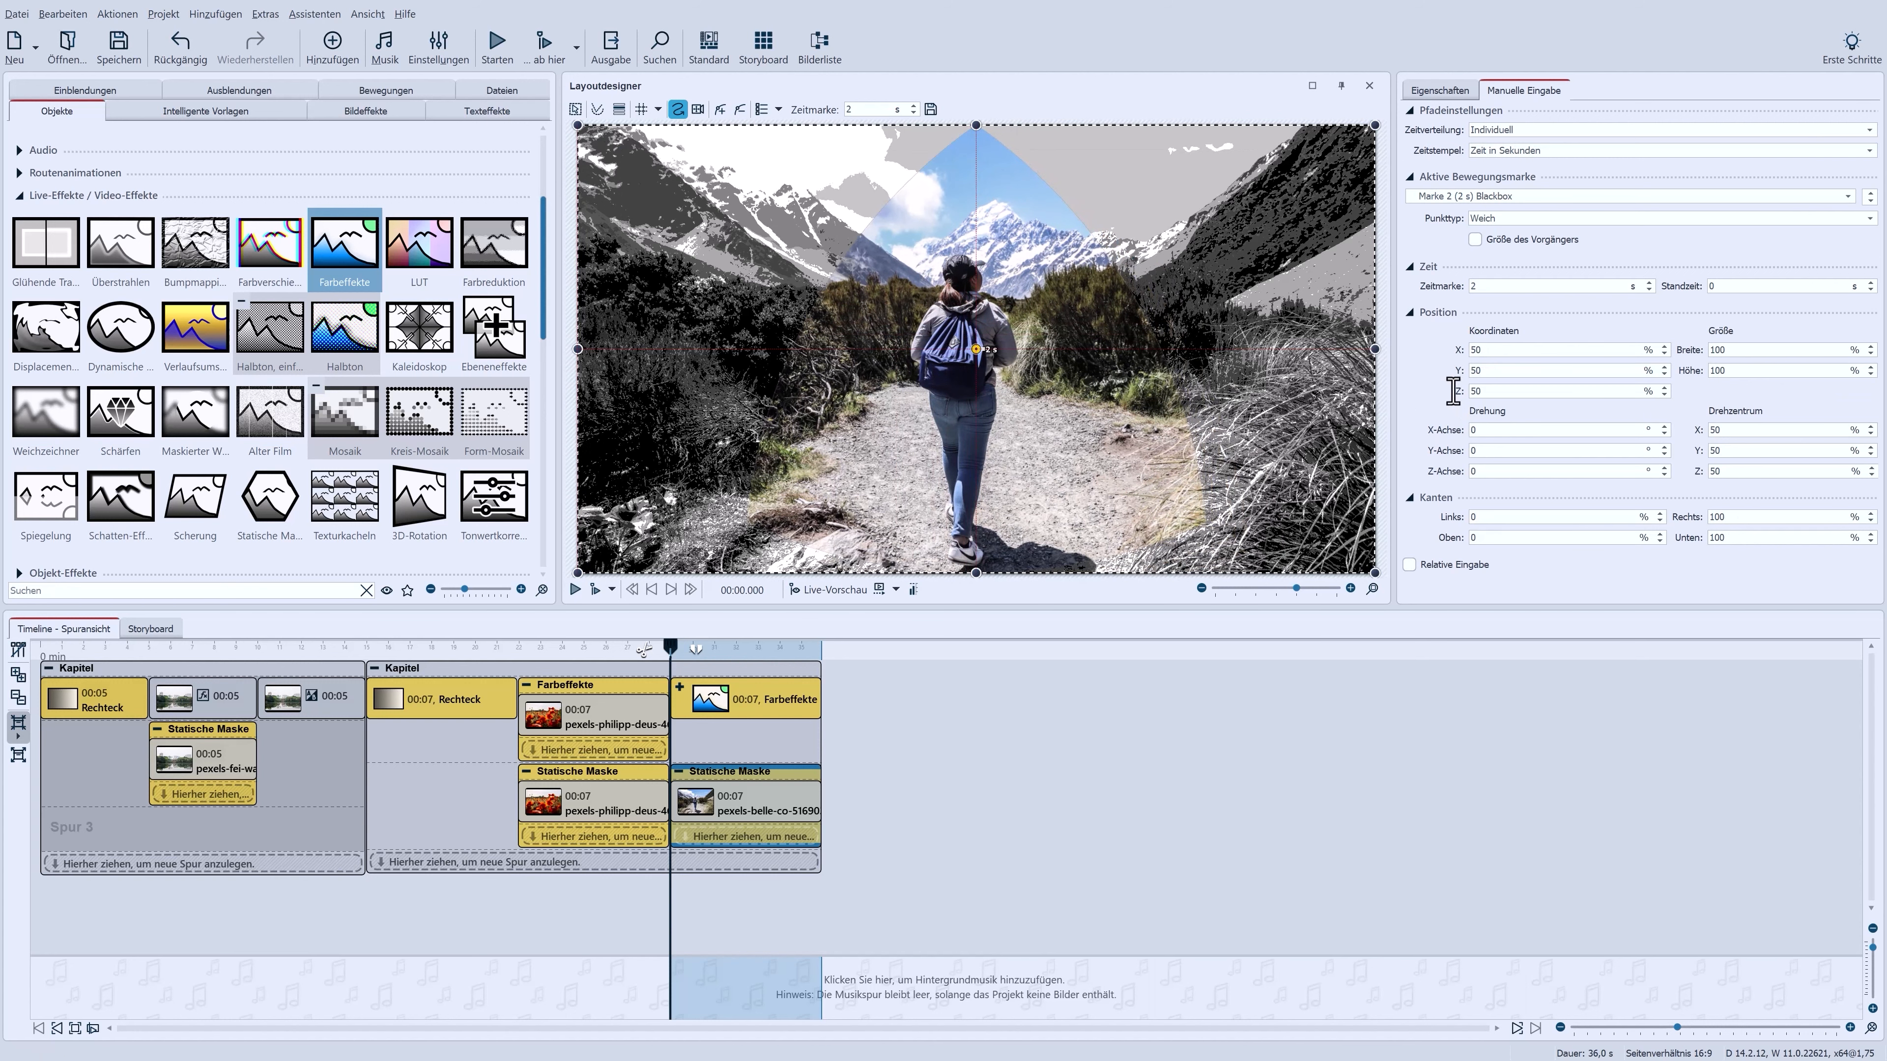
text(3)
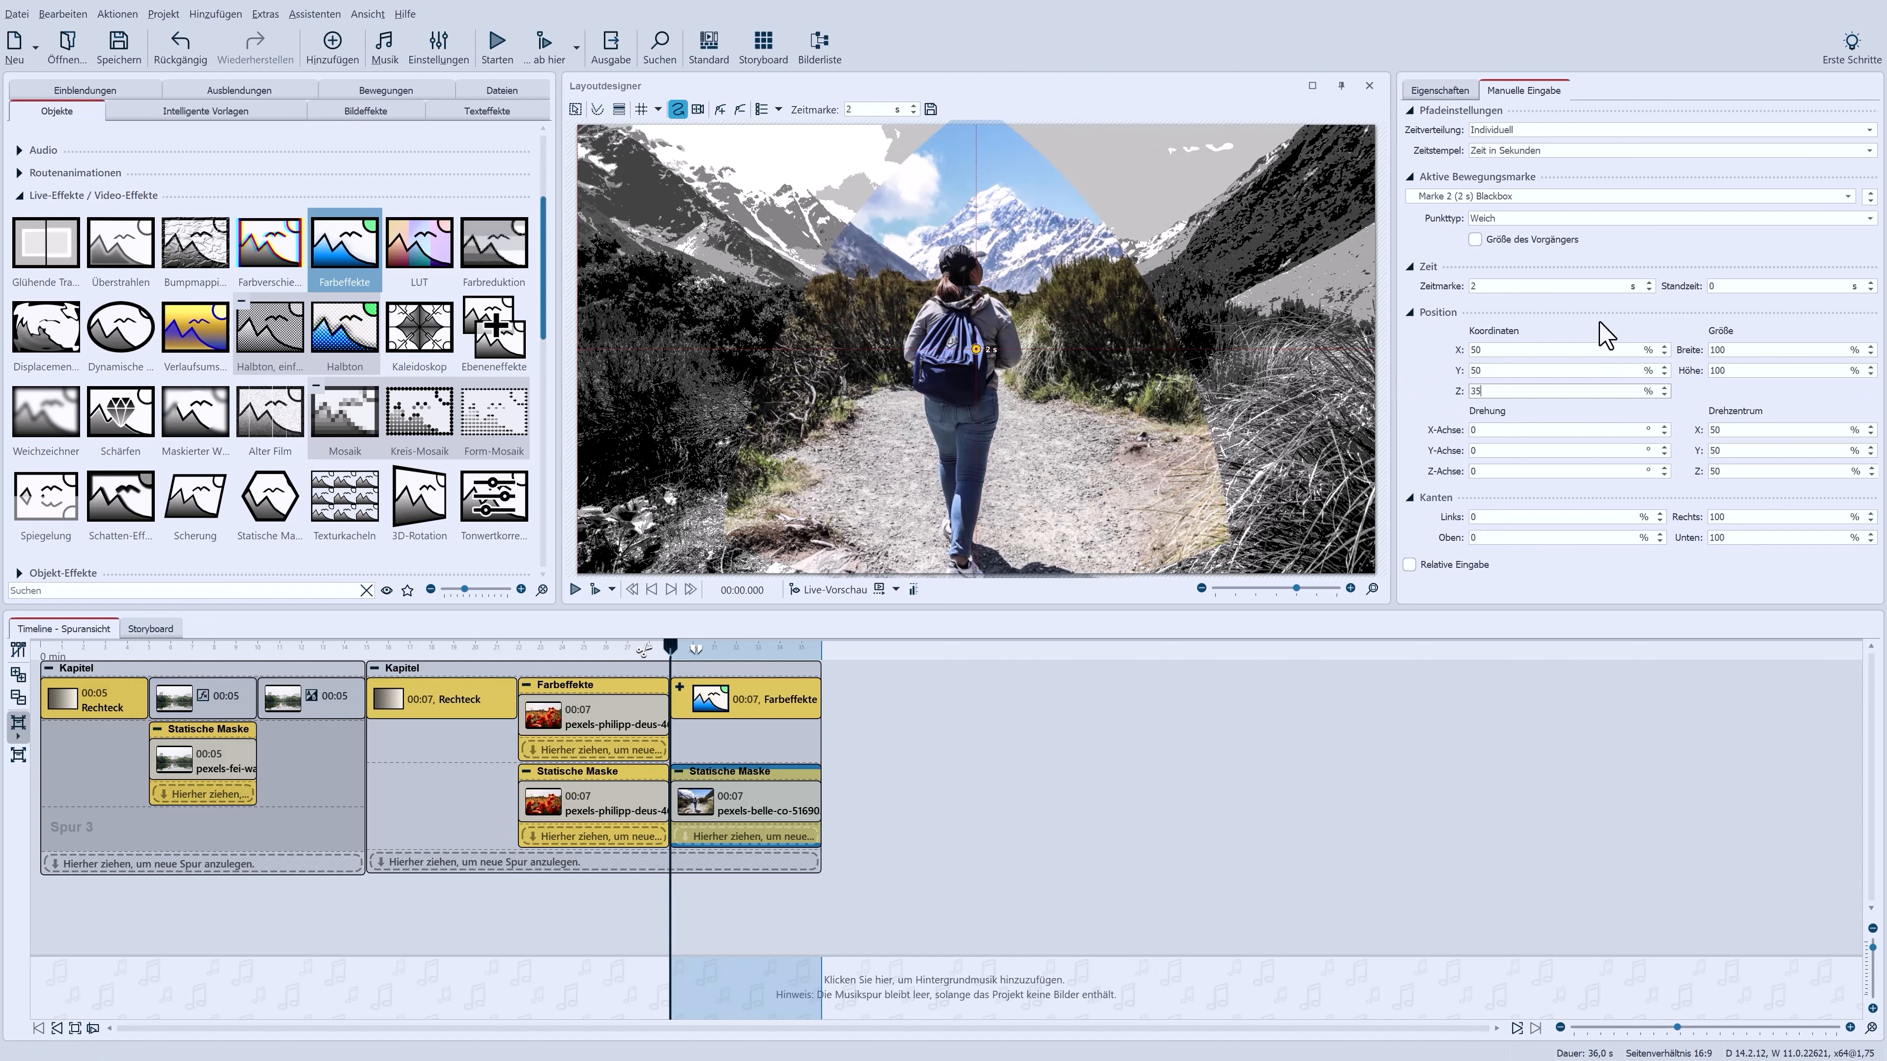
- Open the Zeitmarke value of the mask's second motion mark for editing
double_click(1475, 287)
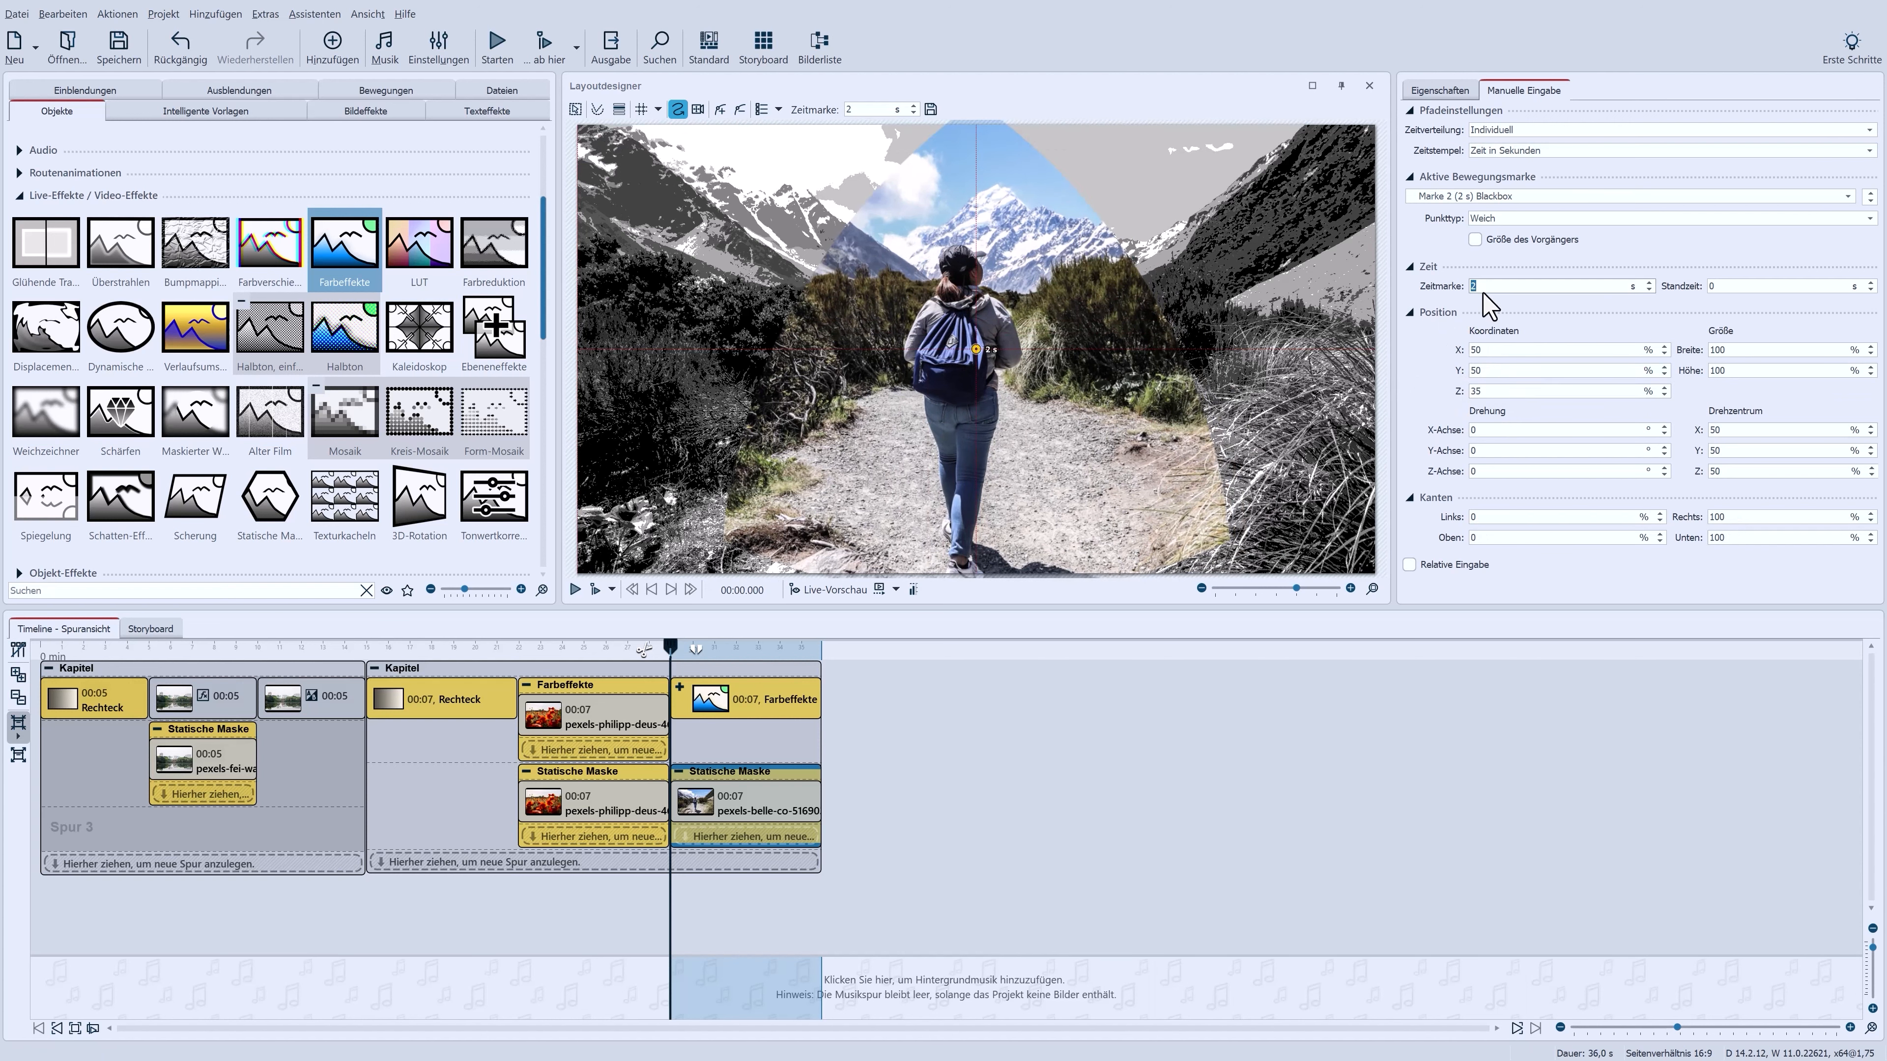